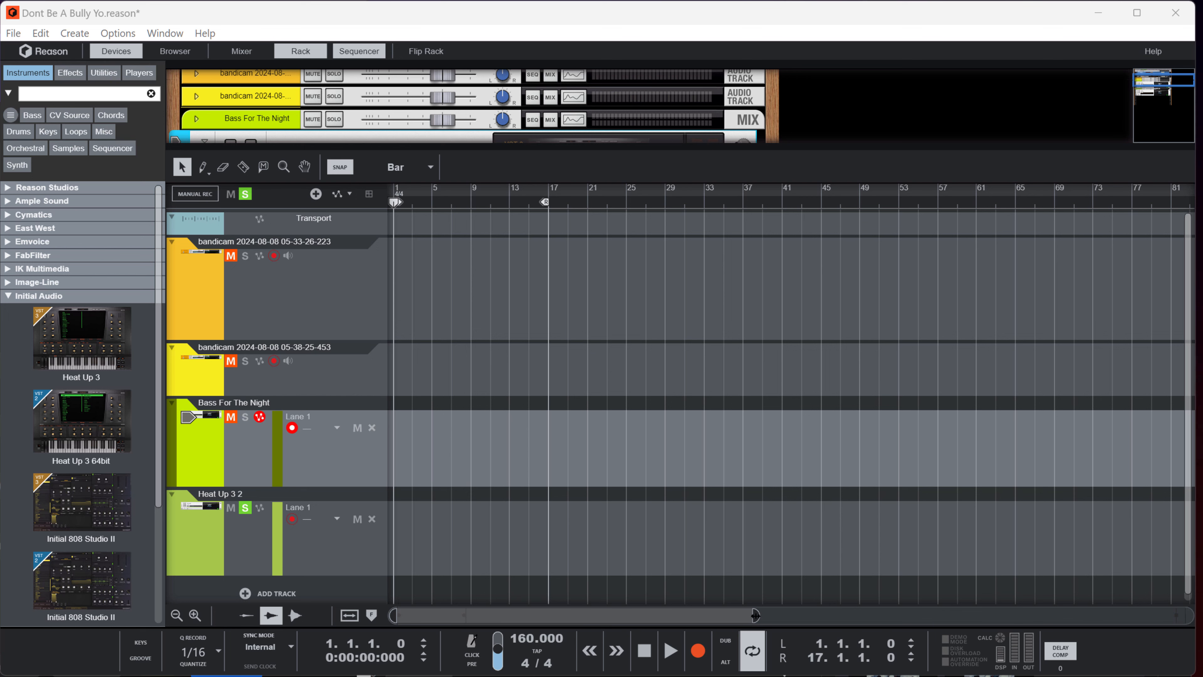
Clear the active solos and mutes on all sequencer tracks
{"action": "left_click_drag", "start_coordinate": [754, 615], "coordinate": [612, 611]}
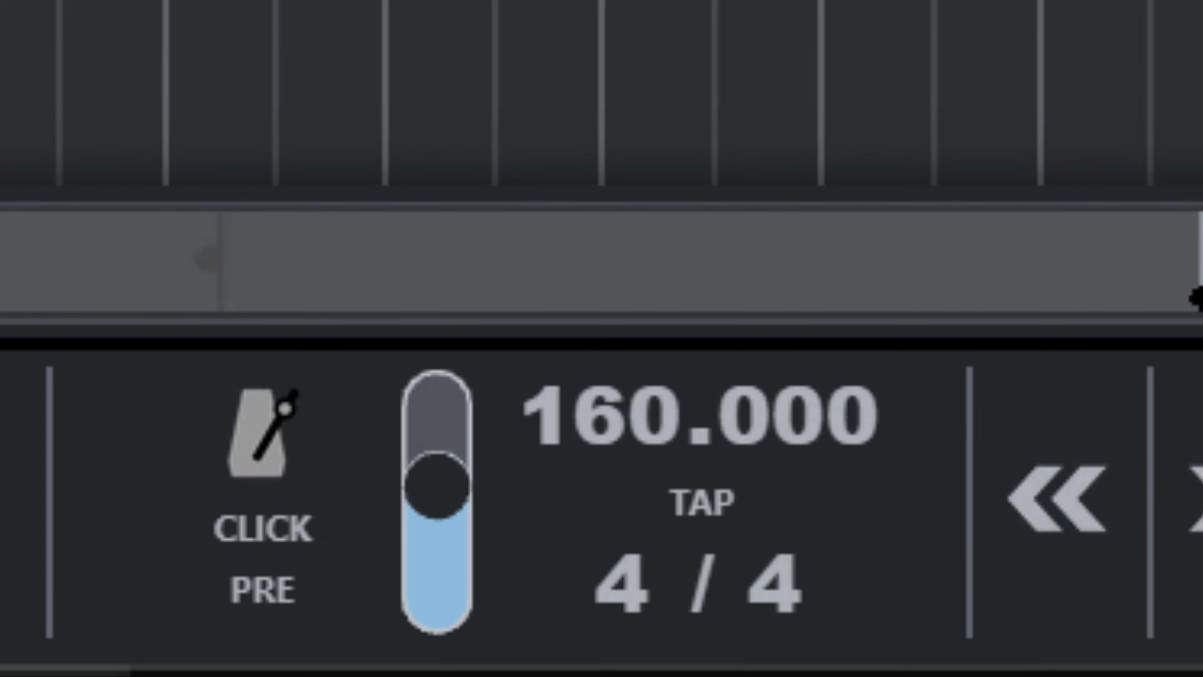
{"action": "left_click_drag", "start_coordinate": [1104, 288], "coordinate": [528, 327]}
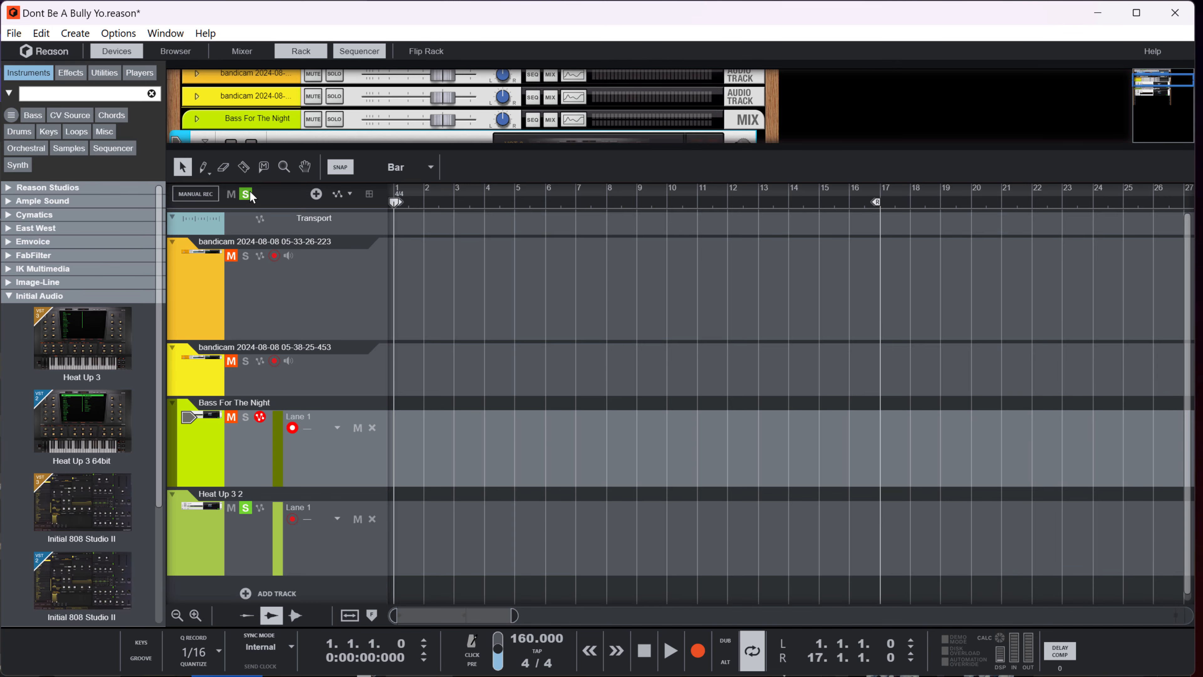
{"action": "left_click", "coordinate": [250, 195]}
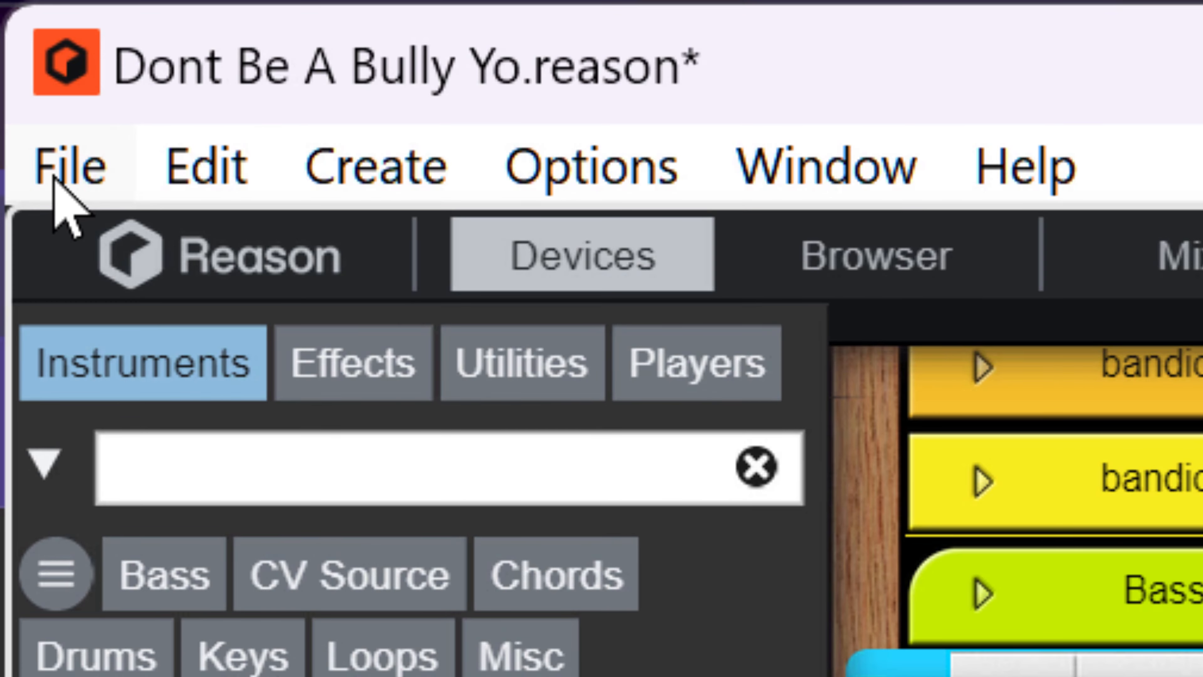
Open the audio file import browser and expand the easystore (H:) drive under This PC
{"action": "left_click", "coordinate": [12, 36]}
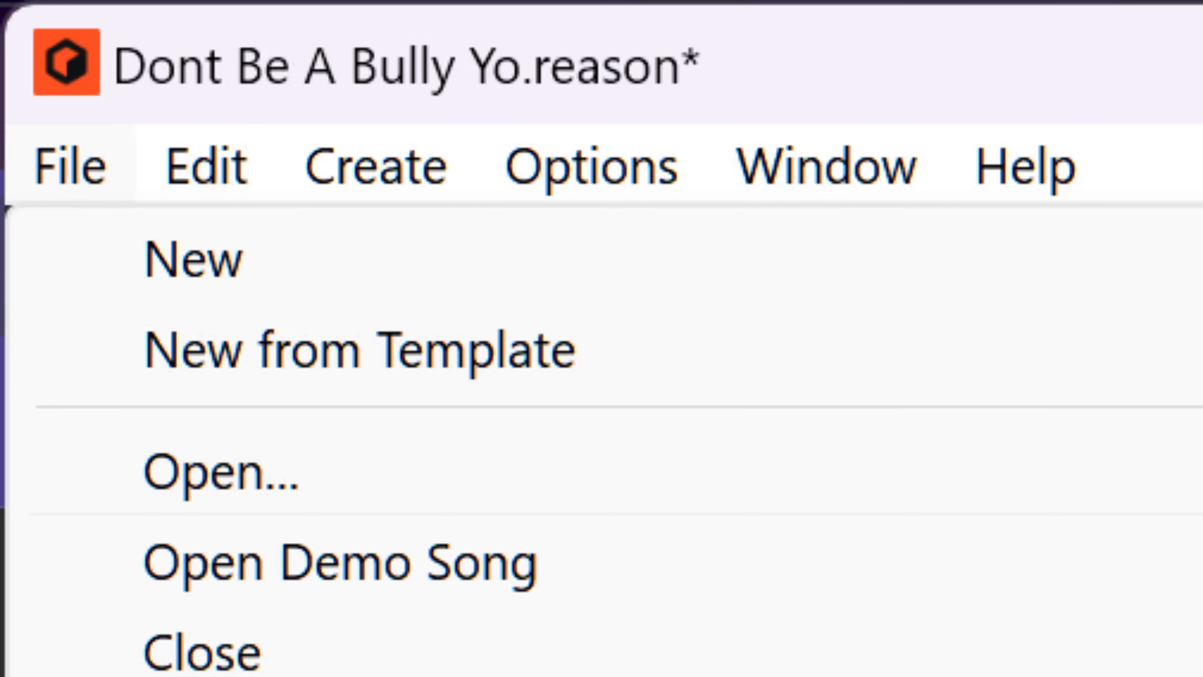
{"action": "left_click", "coordinate": [240, 391]}
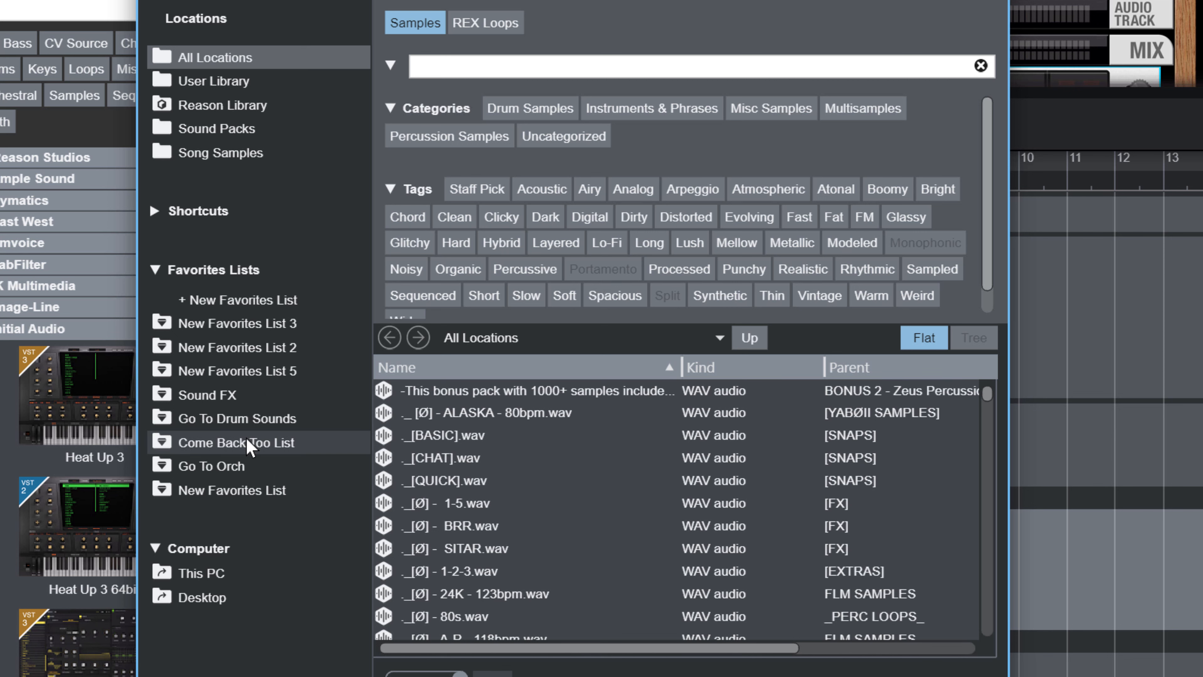
{"action": "left_click", "coordinate": [262, 450]}
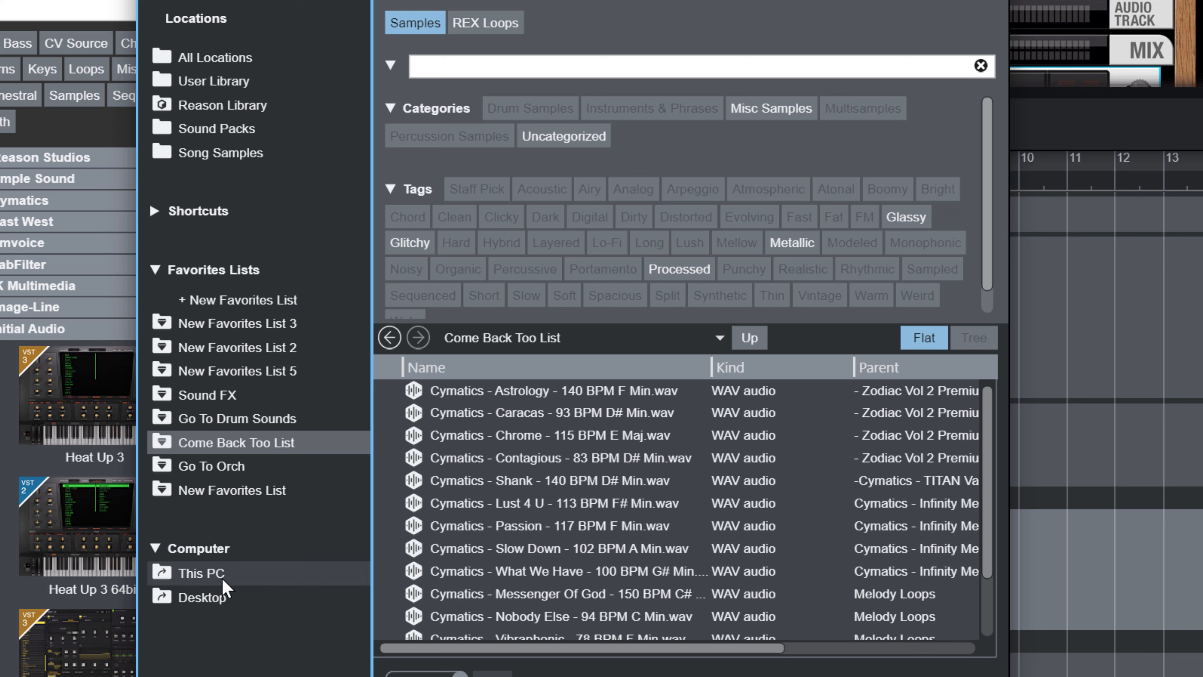
{"action": "left_click", "coordinate": [210, 602]}
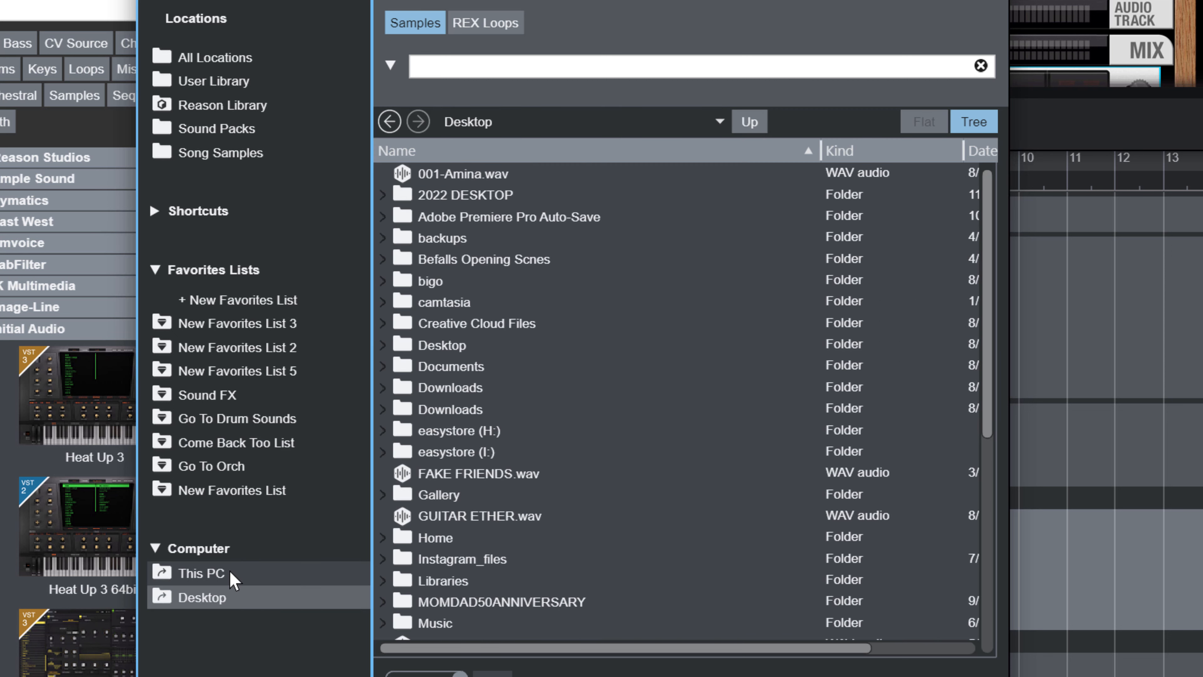
{"action": "left_click", "coordinate": [223, 576]}
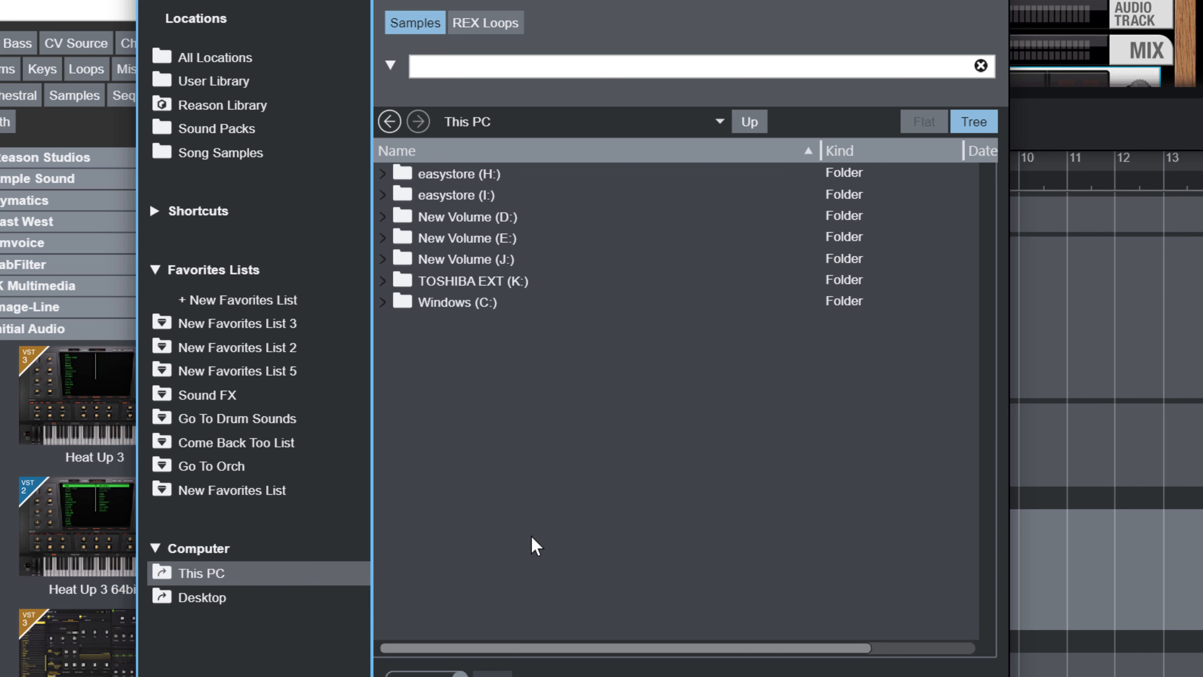
{"action": "left_click", "coordinate": [389, 172]}
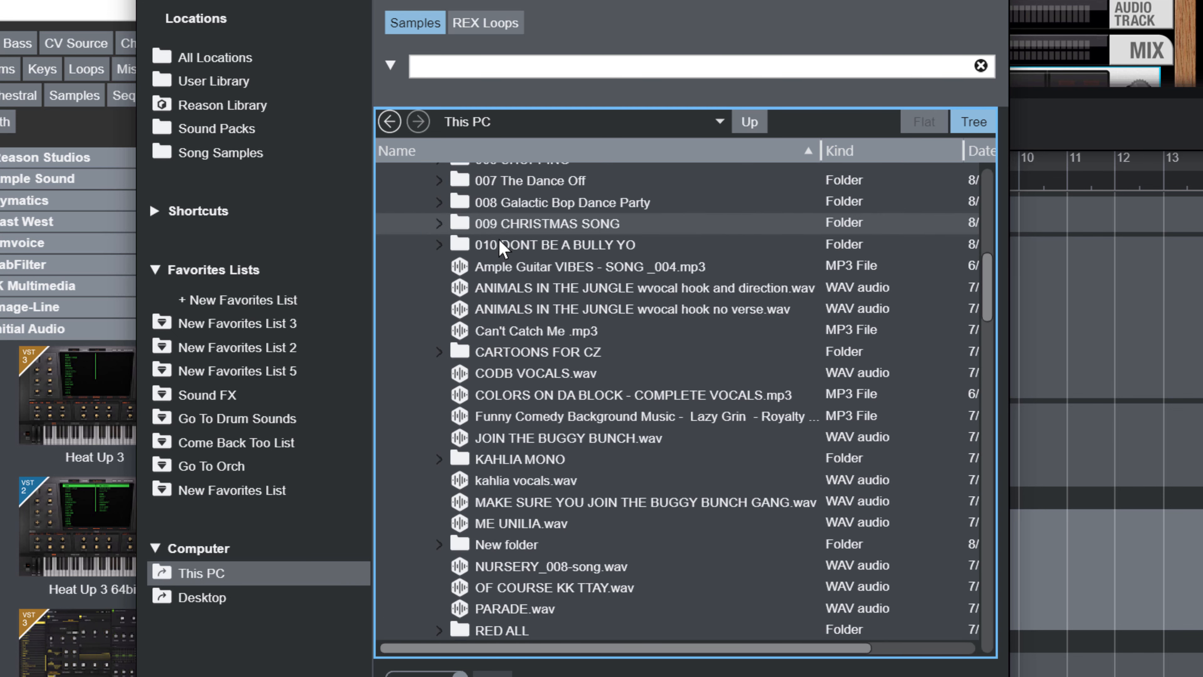
Import Bully No More Music Sample.wav from the Samples folder inside 010 DONT BE A BULLY YO
{"action": "left_click", "coordinate": [439, 245]}
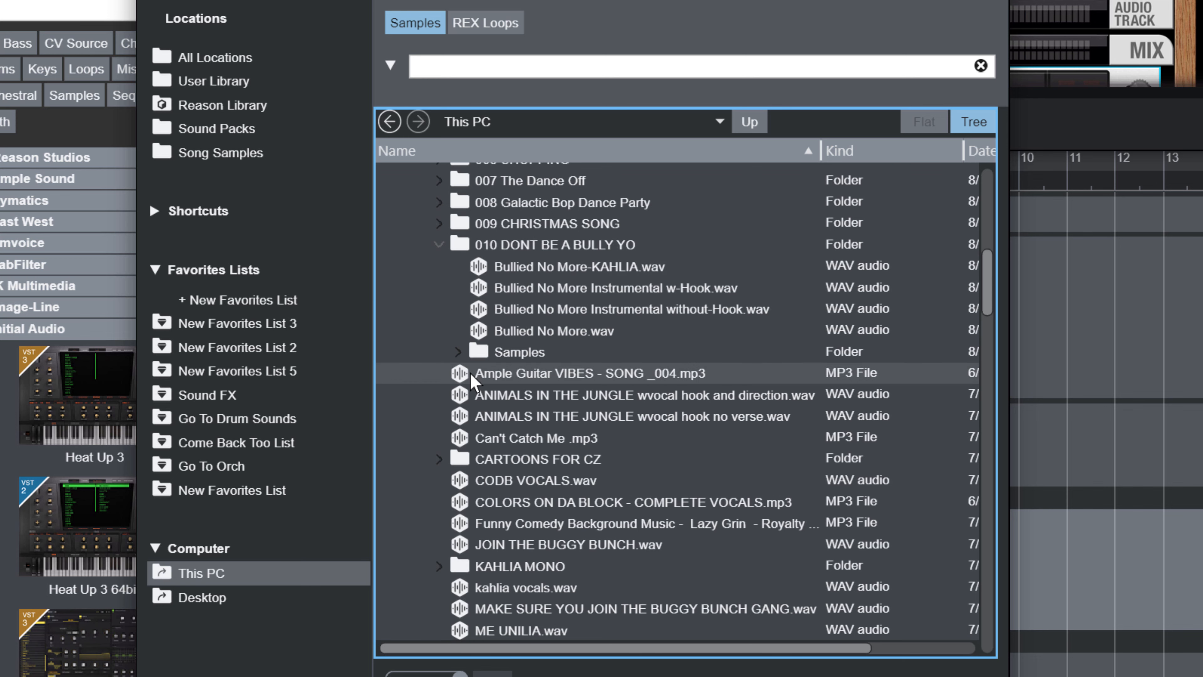
{"action": "left_click", "coordinate": [457, 351]}
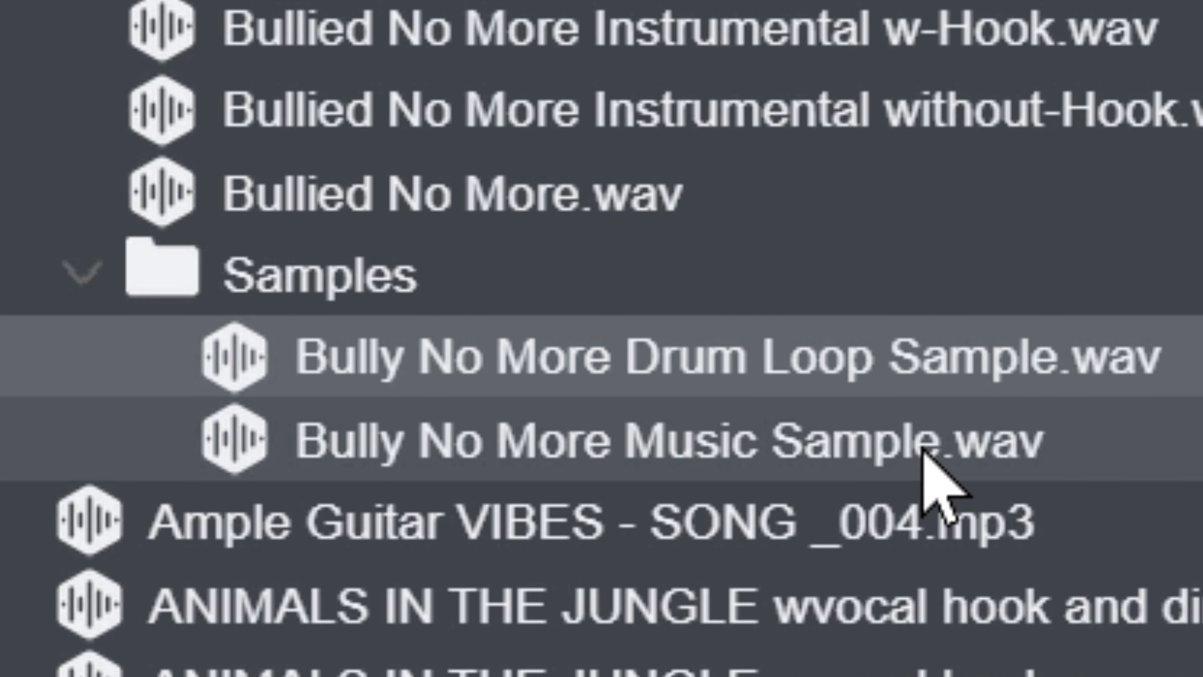
{"action": "left_click", "coordinate": [926, 426]}
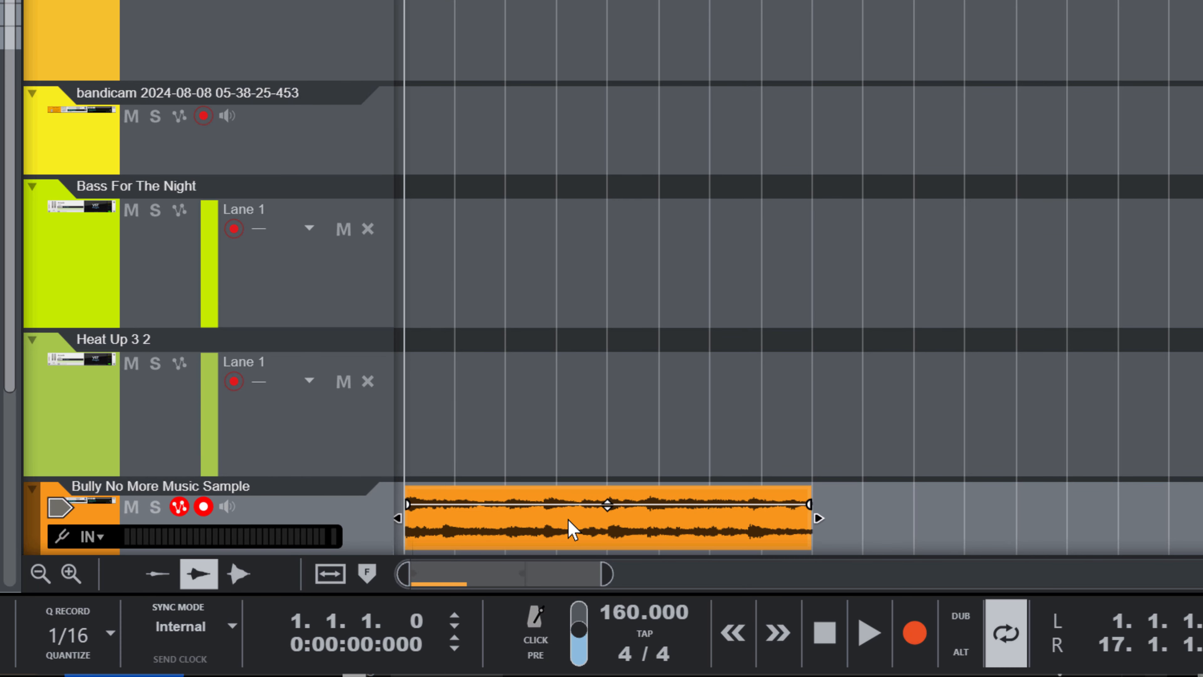
Move the music sample clip to bar 1 of the bandicam 05-33-26-223 track and set the loop end to bar 9
{"action": "left_click_drag", "start_coordinate": [569, 530], "coordinate": [526, 110]}
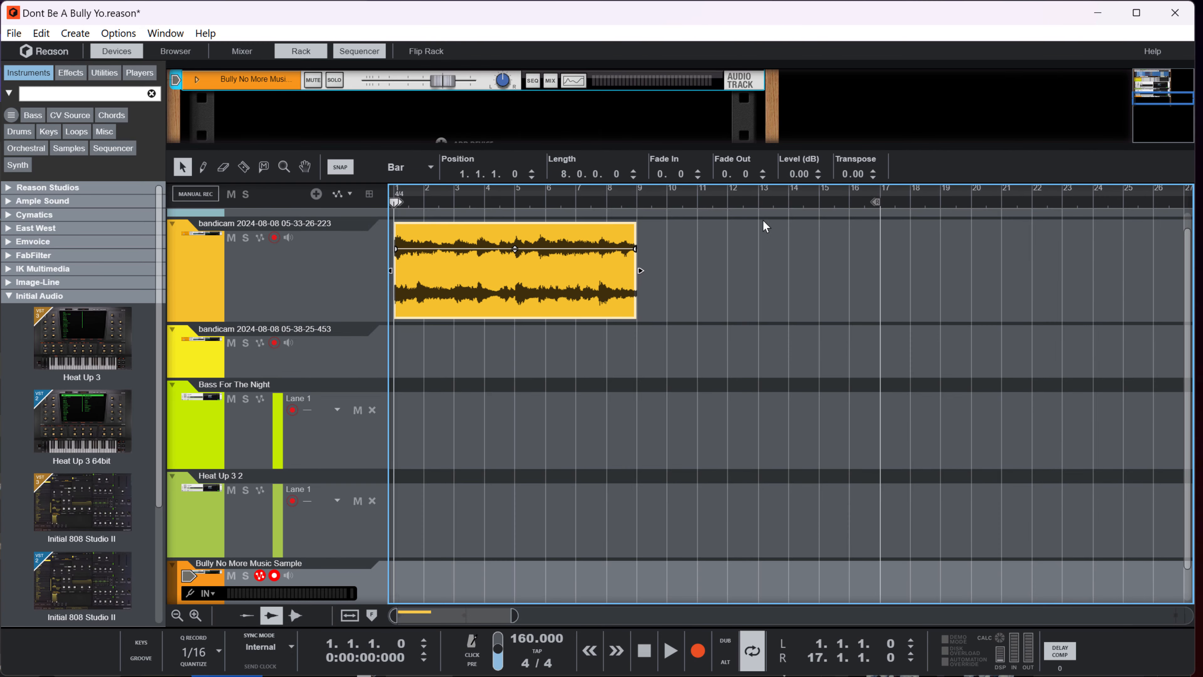
{"action": "left_click_drag", "start_coordinate": [764, 221], "coordinate": [631, 255]}
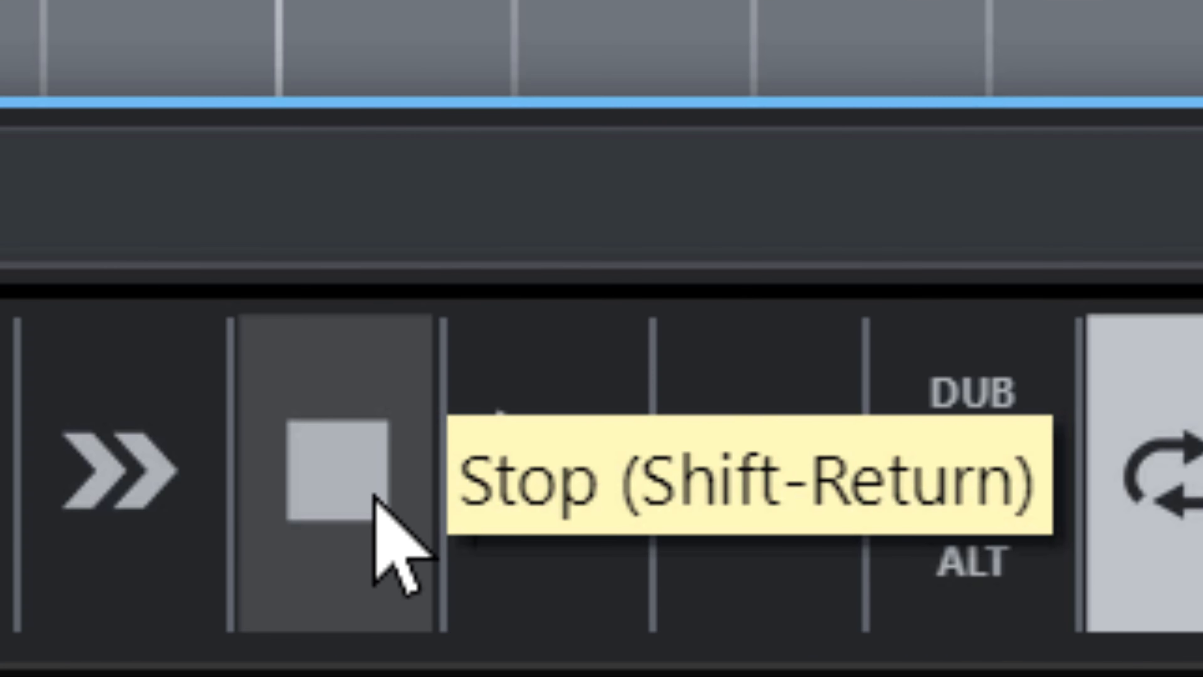
Play the looped music sample from bar 1, then stop and return to the start
{"action": "key", "text": "space"}
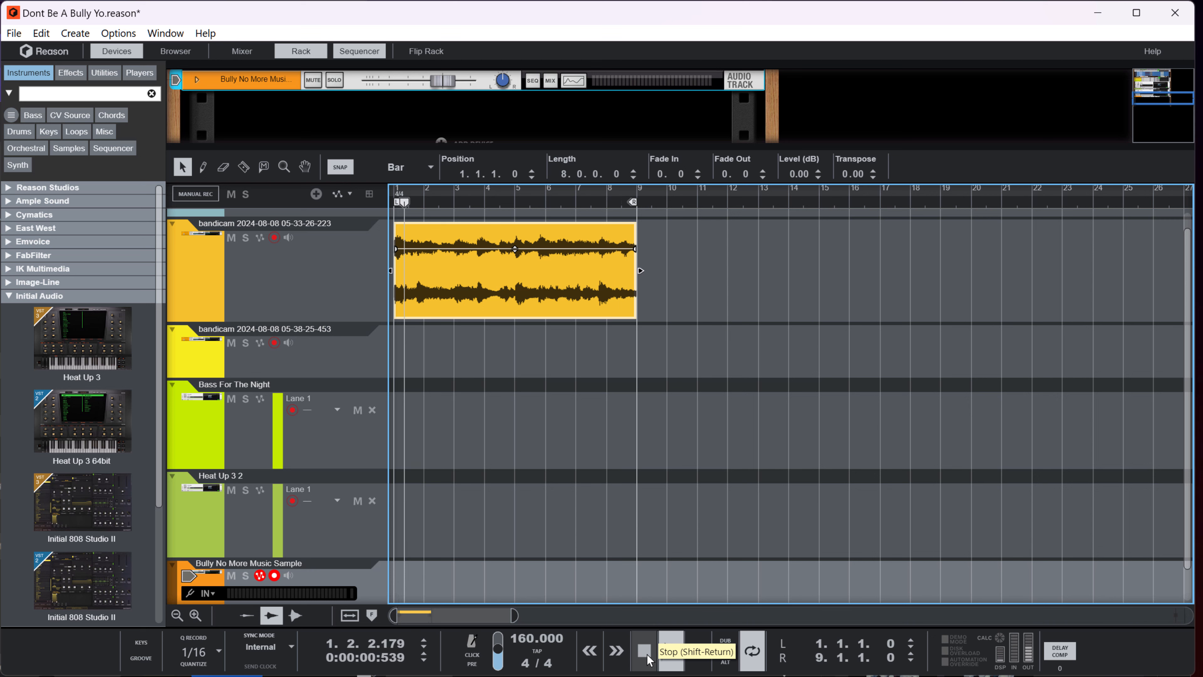
{"action": "double_click", "coordinate": [646, 654]}
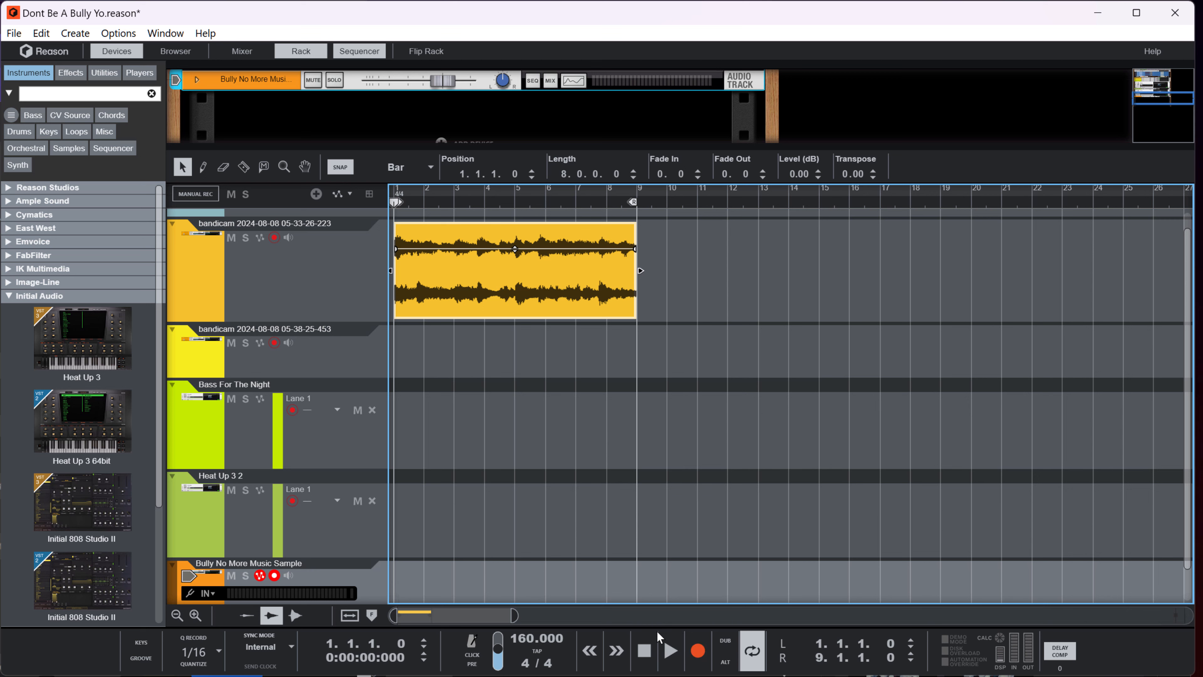
{"action": "left_click", "coordinate": [668, 654]}
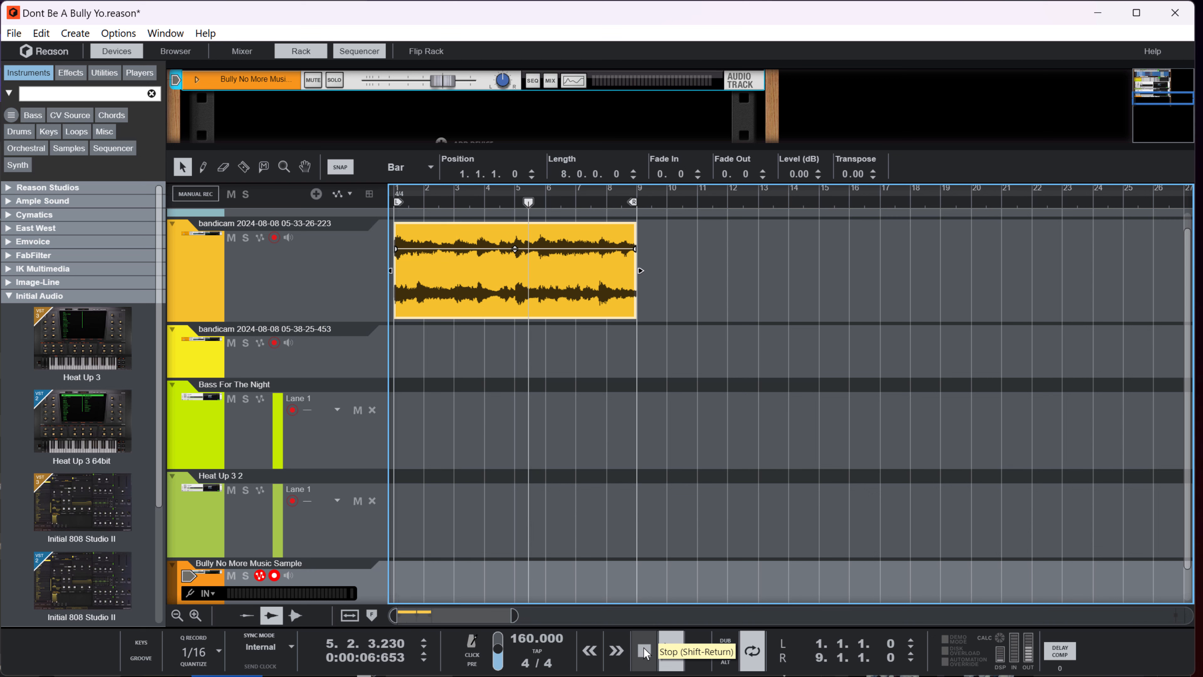
{"action": "double_click", "coordinate": [645, 652]}
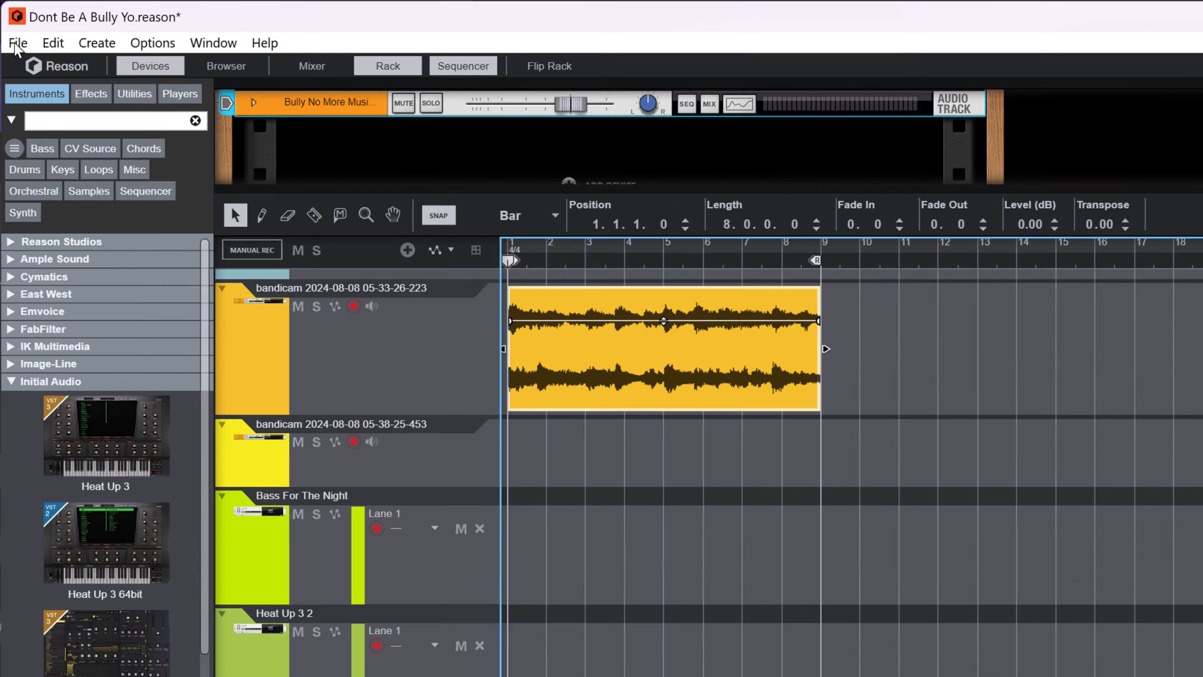
Import Bully No More Drum Loop Sample.wav and place it at bar 1 of the bandicam 05-38-25-453 track
{"action": "left_click", "coordinate": [14, 33]}
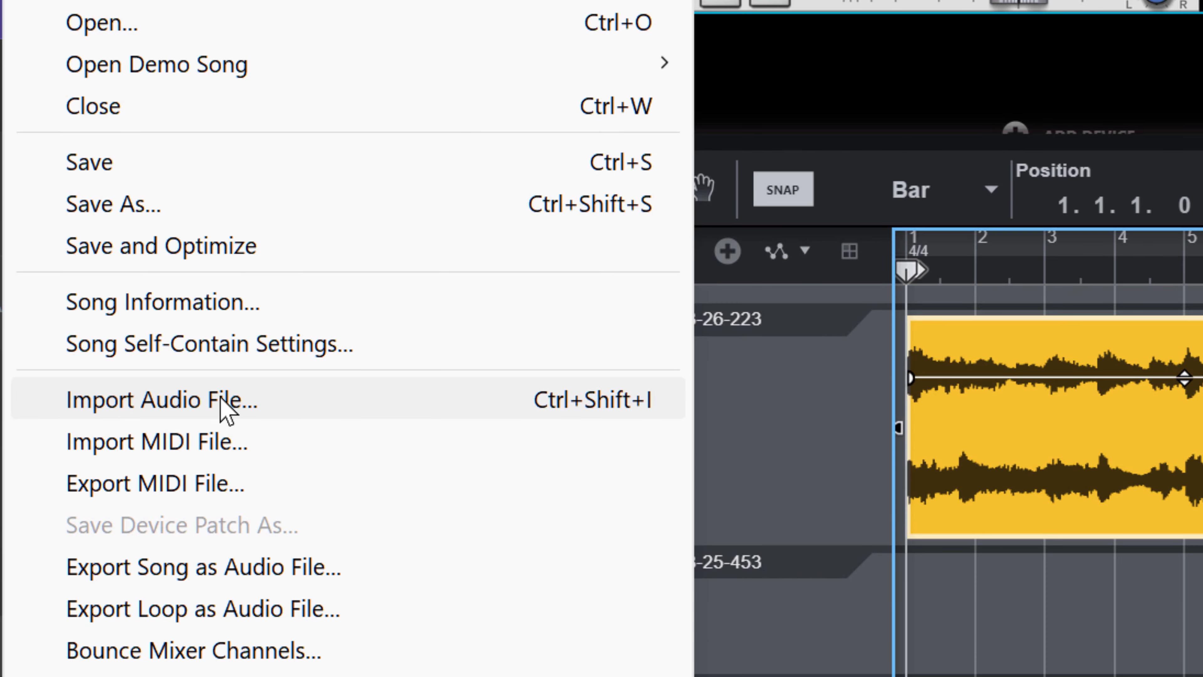
{"action": "left_click", "coordinate": [222, 403]}
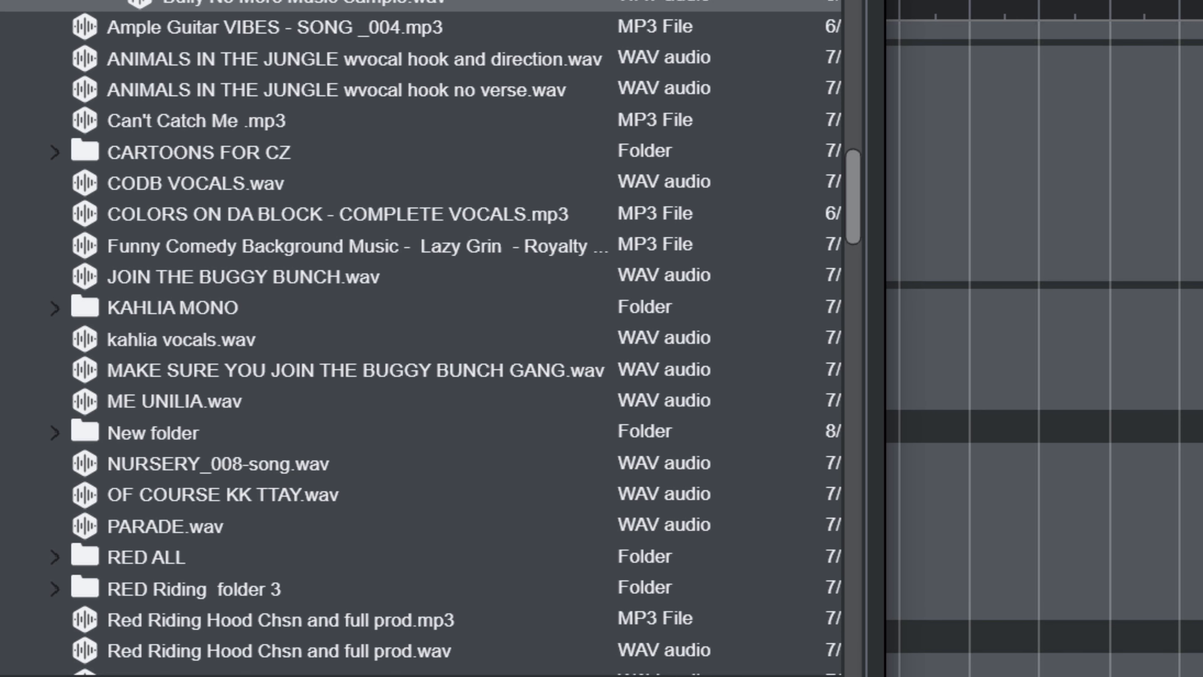
{"action": "scroll", "coordinate": [314, 94], "scroll_direction": "up", "scroll_amount": 2}
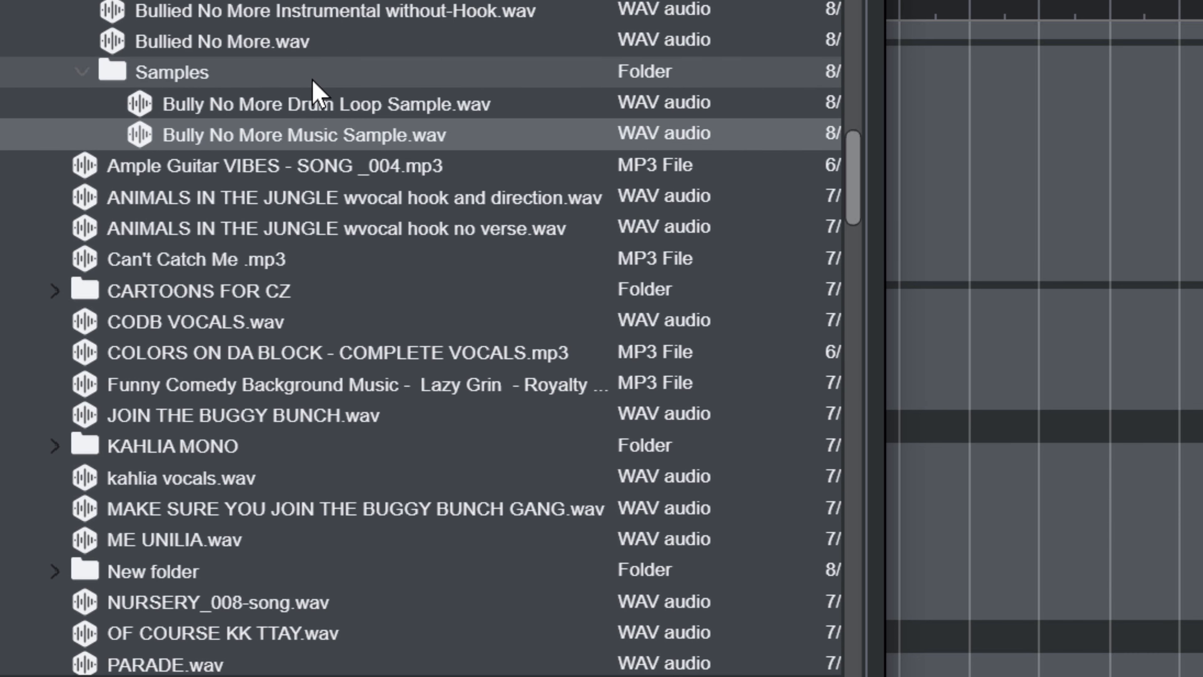
{"action": "double_click", "coordinate": [276, 108]}
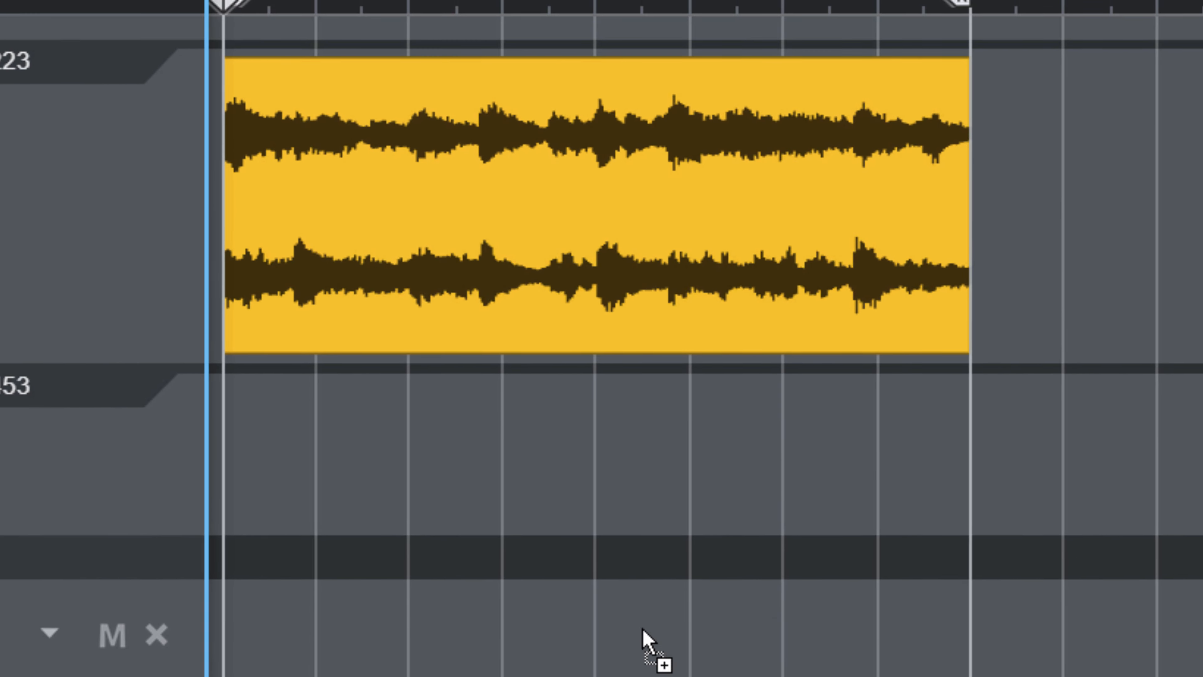
{"action": "left_click_drag", "start_coordinate": [642, 400], "coordinate": [593, 175]}
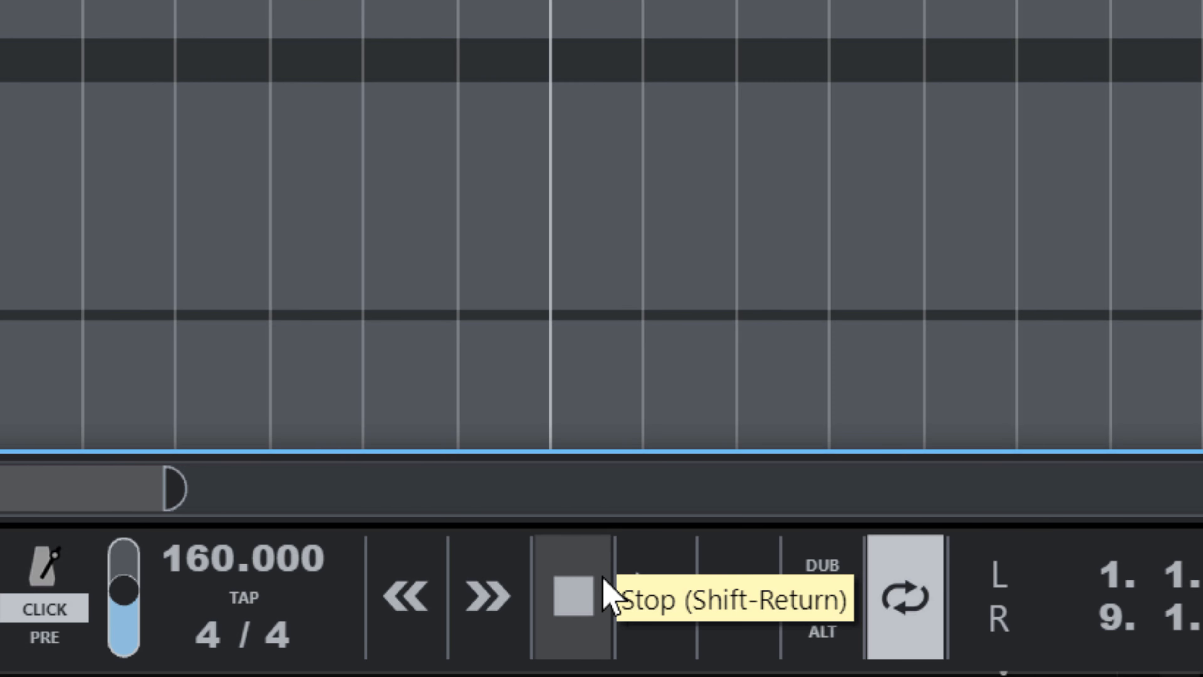
Play the music and drum samples together over the bars 1 to 9 loop, then return to the start
{"action": "left_click", "coordinate": [639, 564]}
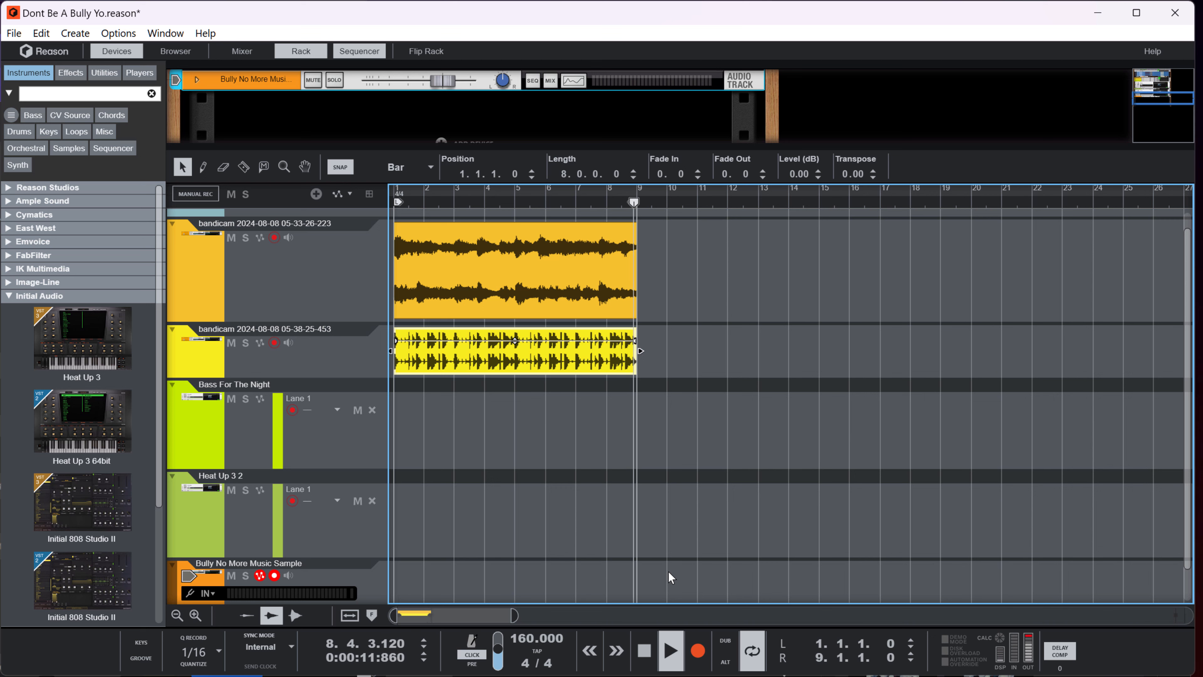
{"action": "double_click", "coordinate": [654, 661]}
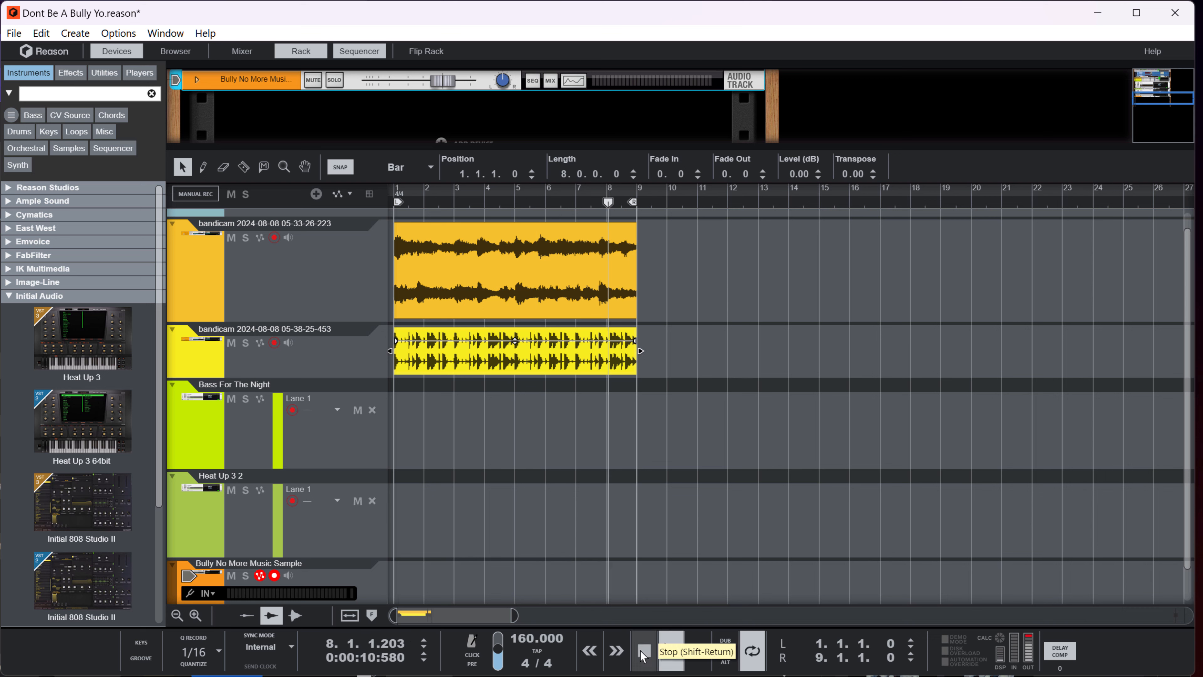
{"action": "left_click", "coordinate": [642, 652]}
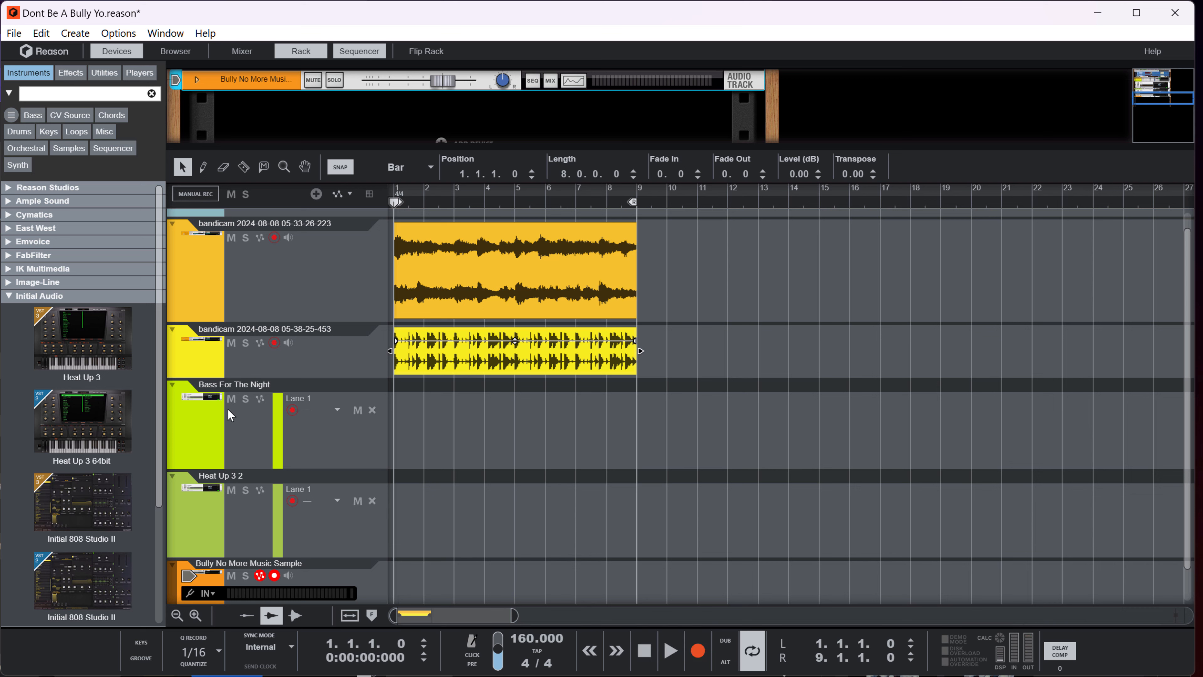
Record a take on the Bass For The Night track through the eight-bar loop, with metronome click and pre-count enabled
{"action": "left_click", "coordinate": [214, 400]}
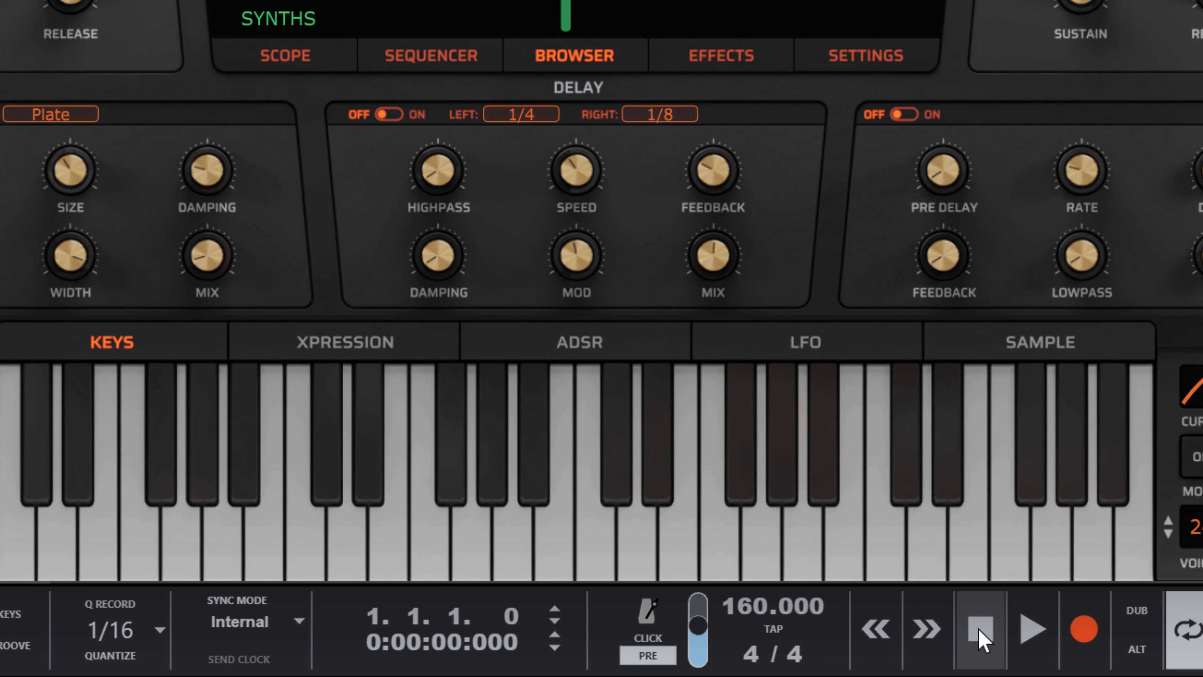
{"action": "left_click", "coordinate": [667, 639]}
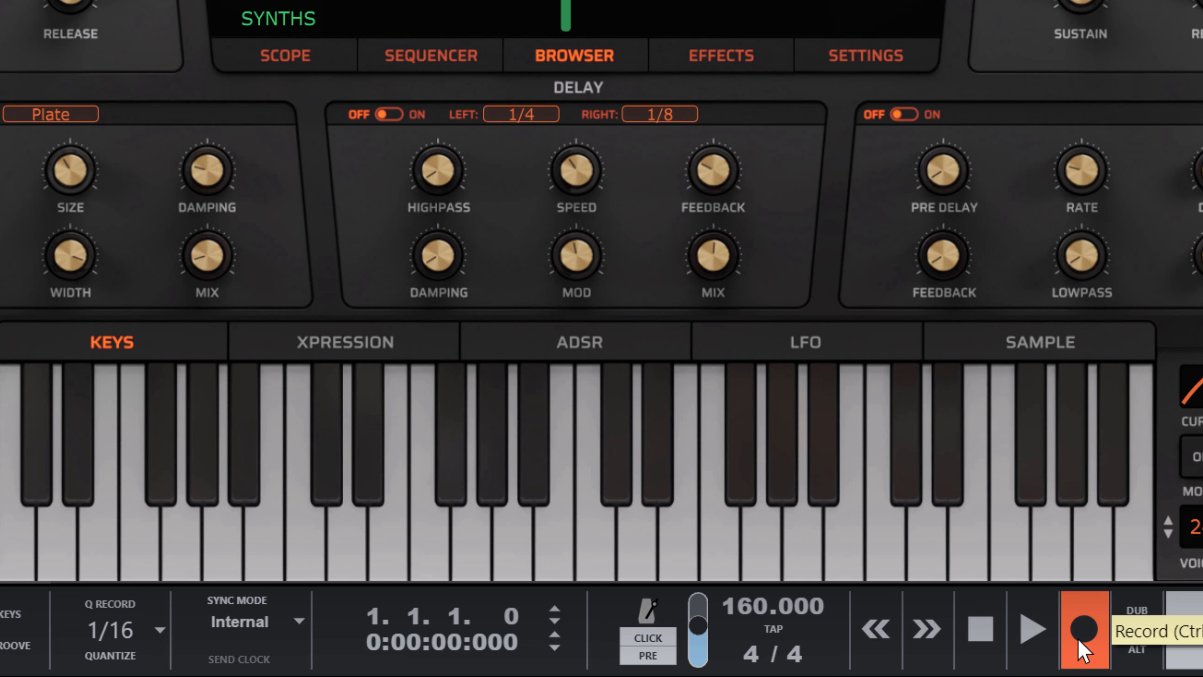
{"action": "left_click", "coordinate": [1078, 639]}
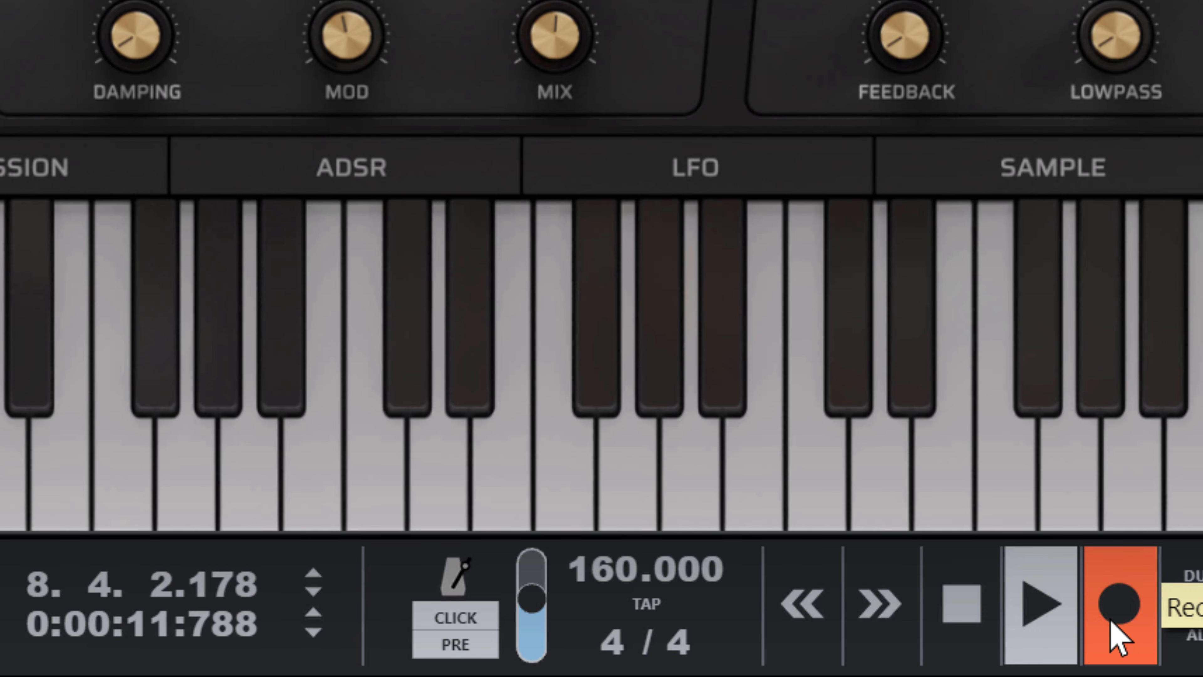
{"action": "left_click", "coordinate": [1113, 616]}
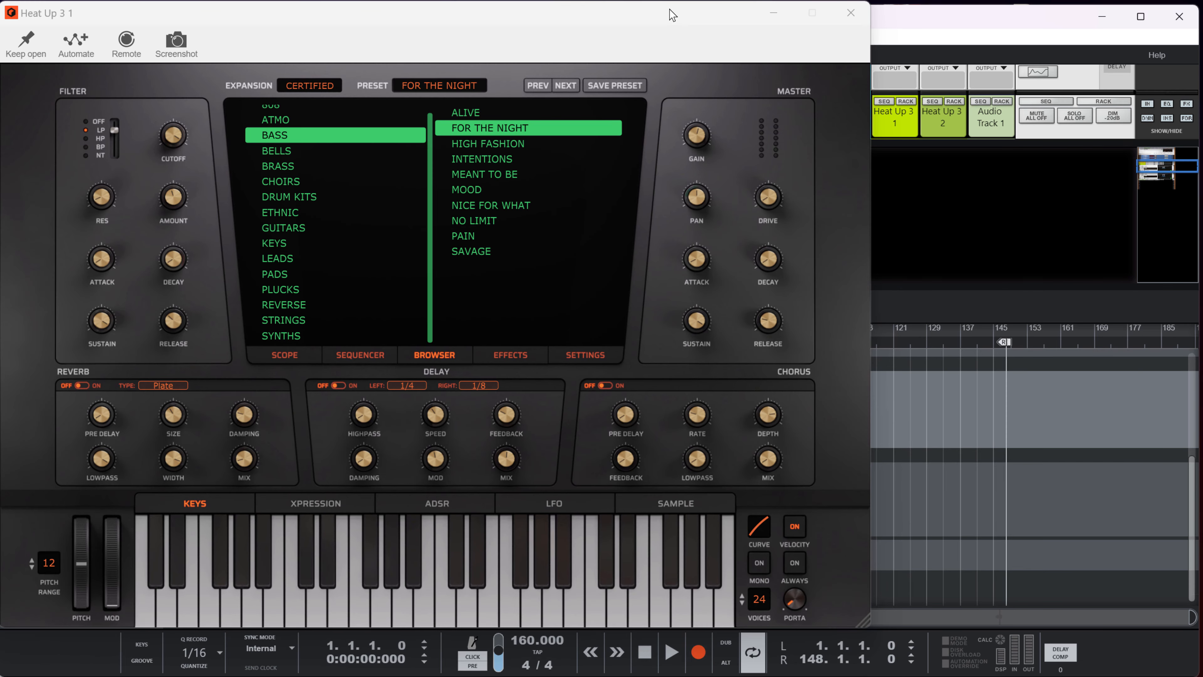
Move the Heat Up 3 window clear of the song window's edge and play the song from bar 1, stopping at the start
{"action": "left_click_drag", "start_coordinate": [680, 21], "coordinate": [716, 31]}
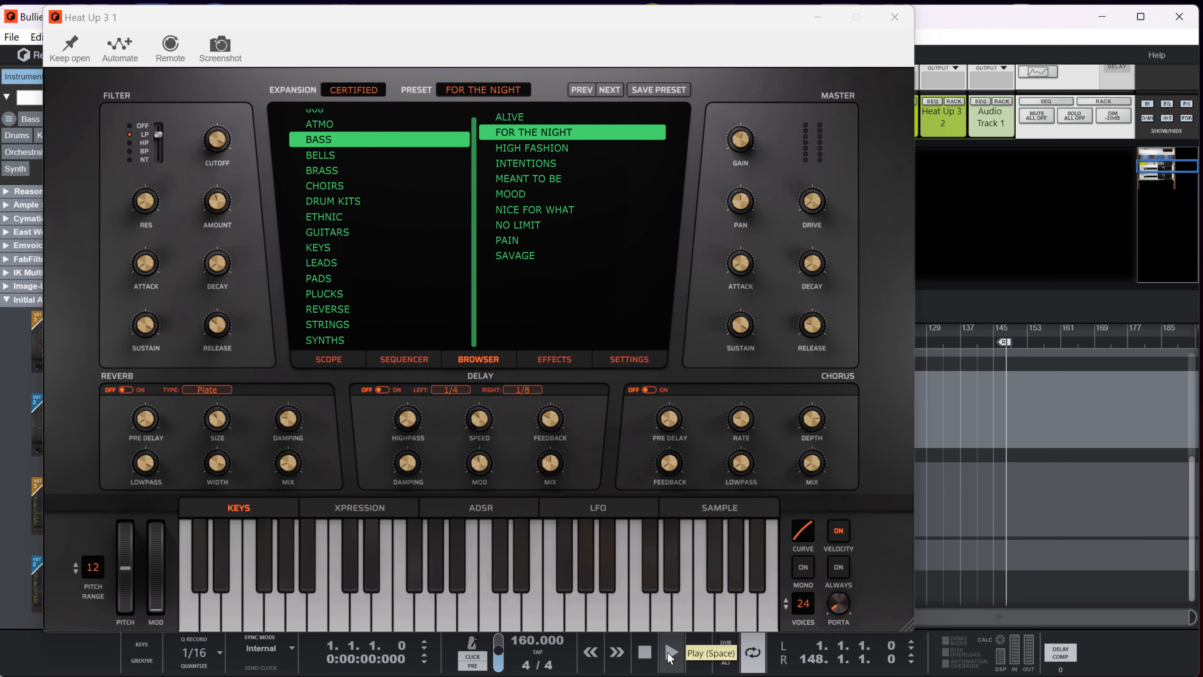
{"action": "left_click", "coordinate": [672, 653]}
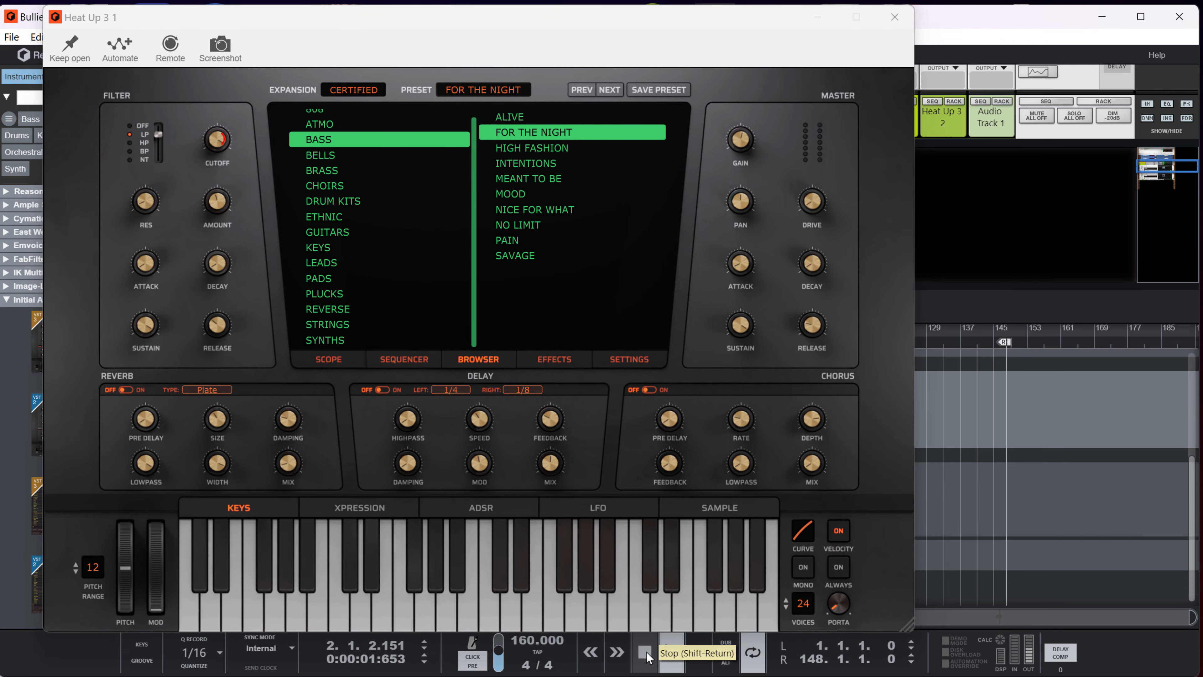
{"action": "left_click", "coordinate": [645, 653]}
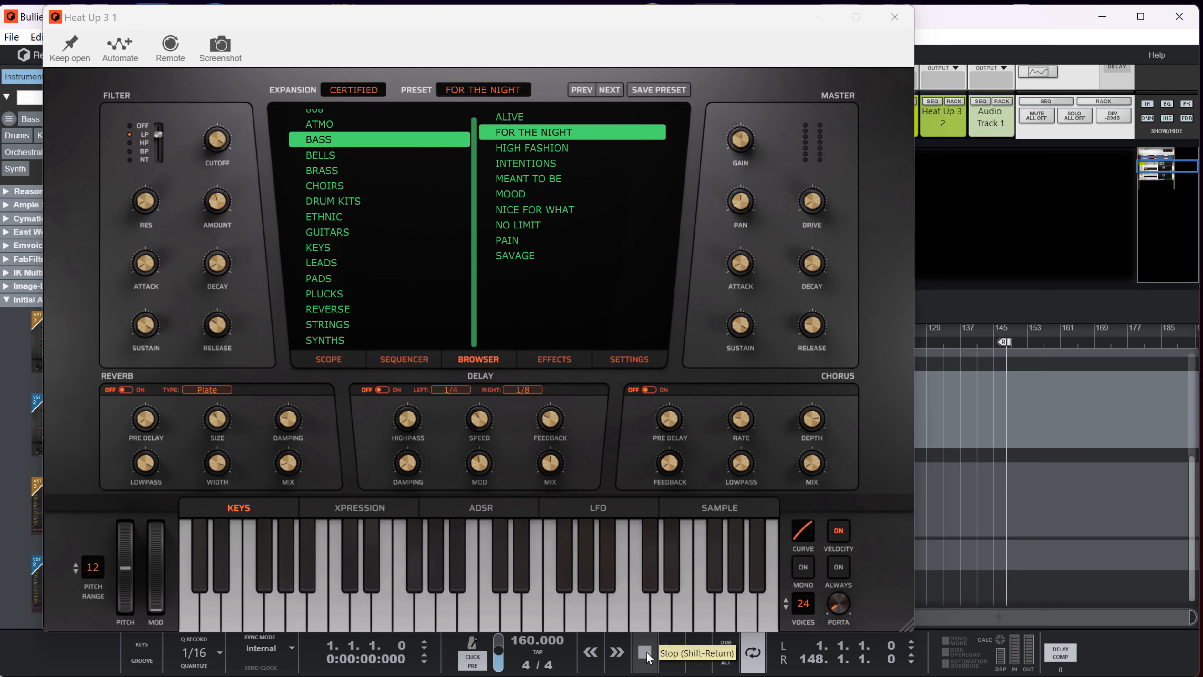
{"action": "left_click", "coordinate": [671, 653]}
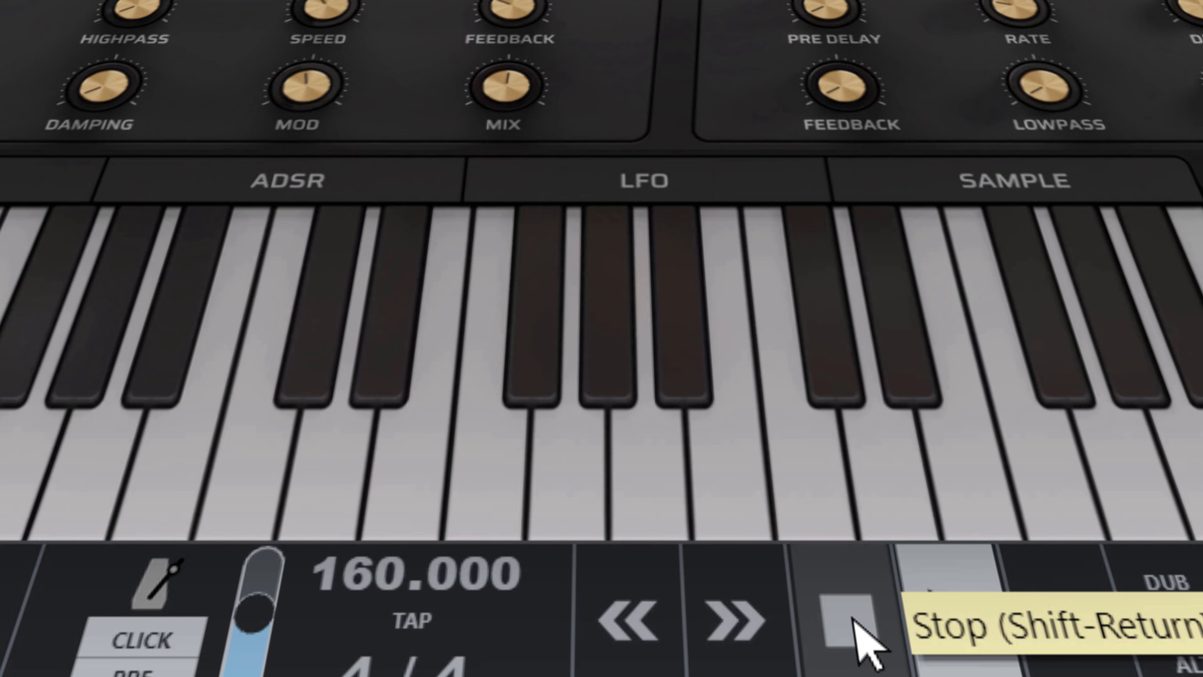
{"action": "left_click", "coordinate": [853, 618]}
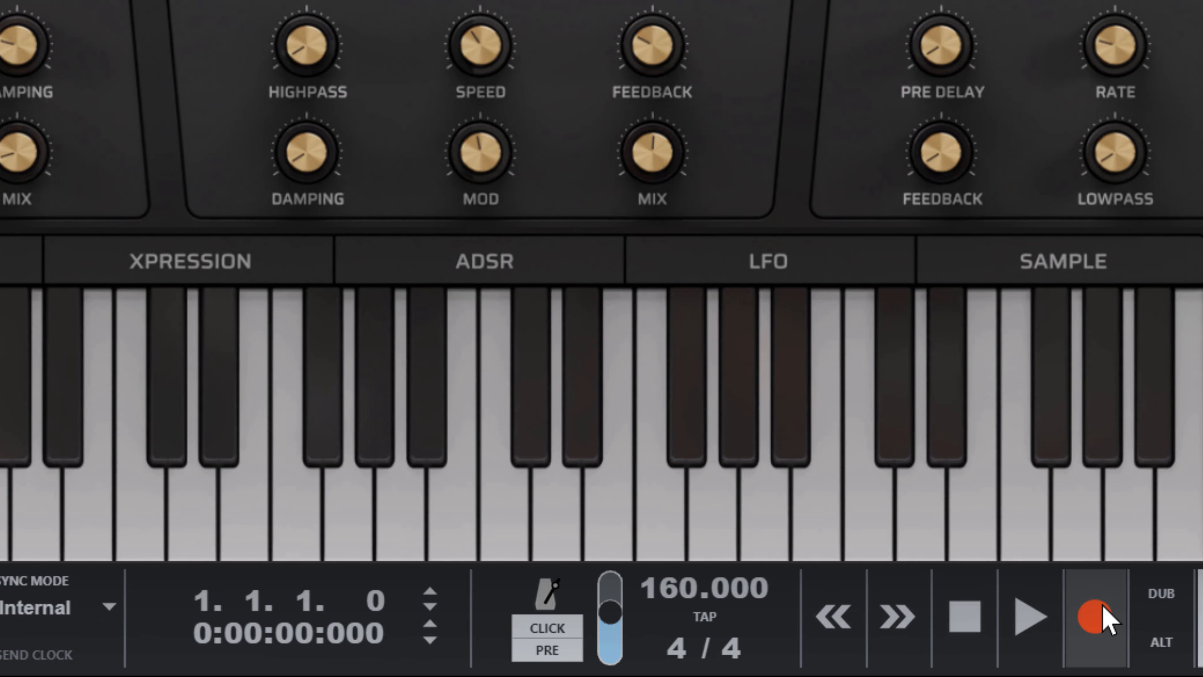
Record a Heat Up 3 take from bar 1 at 160 BPM, with click and pre-count enabled, and return to the start
{"action": "left_click", "coordinate": [698, 652]}
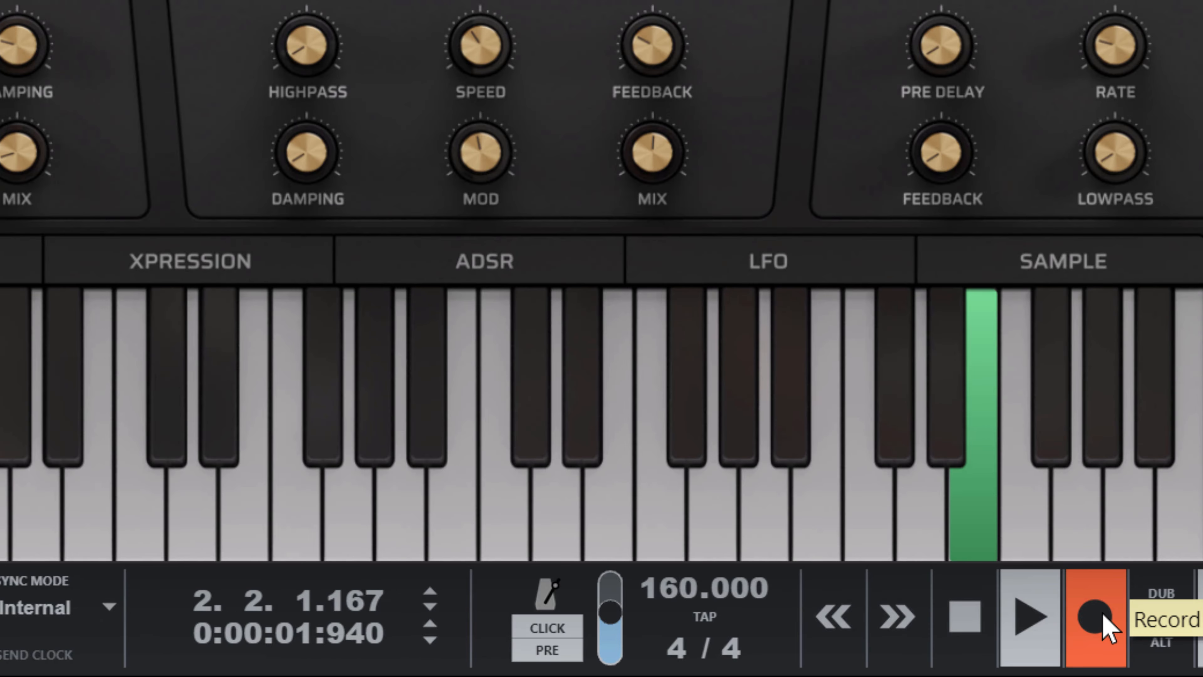
{"action": "double_click", "coordinate": [951, 637]}
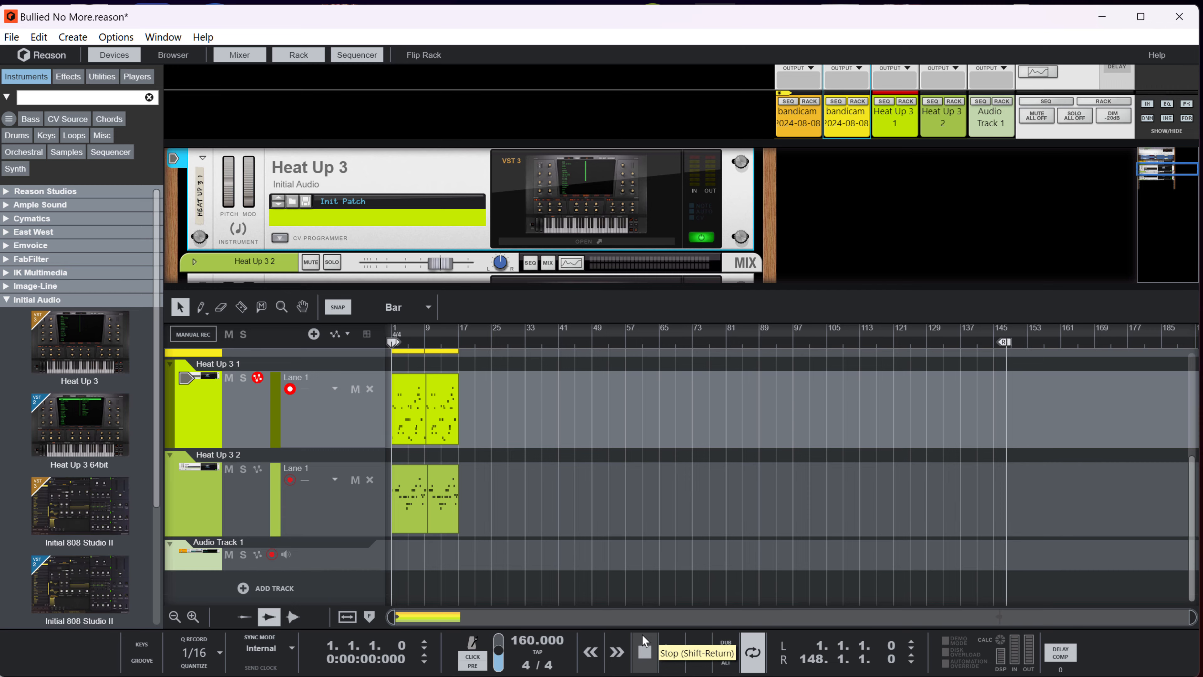
Play the song from bar 1 and enlarge the sequencer area so all tracks and the 16 bars of clips can be seen
{"action": "key", "text": "space"}
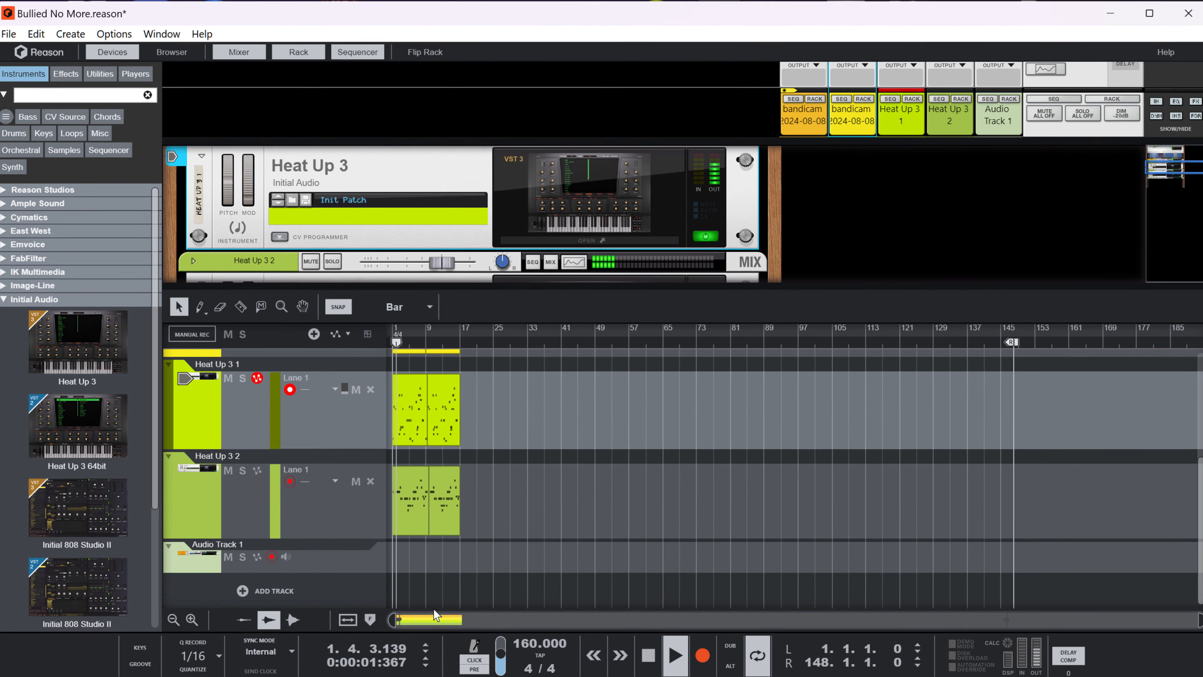
{"action": "scroll", "coordinate": [522, 390], "scroll_direction": "up", "scroll_amount": 3}
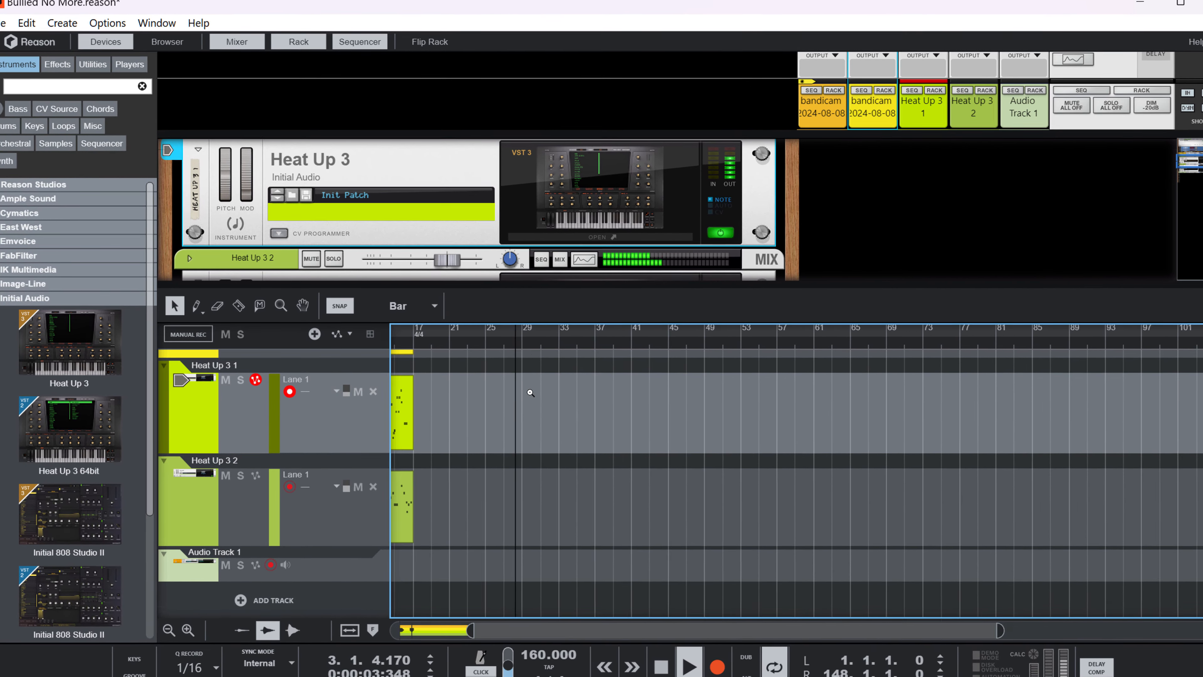
{"action": "scroll", "coordinate": [531, 393], "scroll_direction": "down", "scroll_amount": 2}
{"action": "scroll", "coordinate": [499, 399], "scroll_direction": "up", "scroll_amount": 3}
{"action": "scroll", "coordinate": [495, 401], "scroll_direction": "down", "scroll_amount": 4}
{"action": "scroll", "coordinate": [473, 403], "scroll_direction": "up", "scroll_amount": 2}
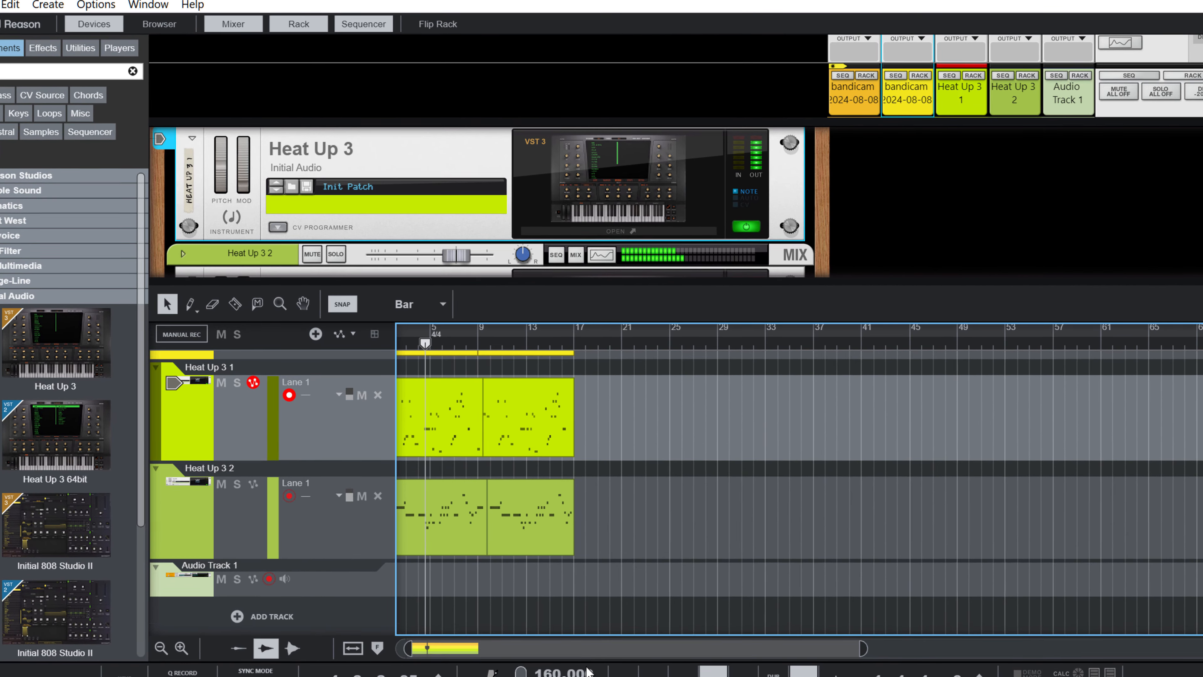
{"action": "left_click_drag", "start_coordinate": [590, 650], "coordinate": [551, 653]}
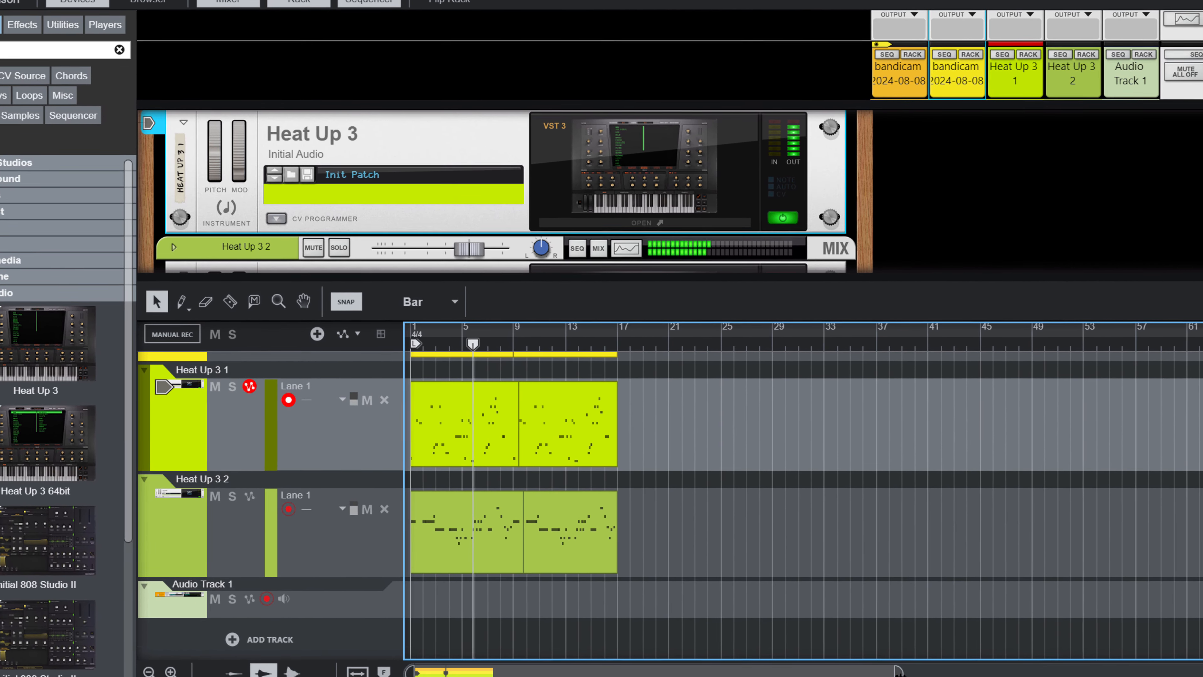
{"action": "left_click_drag", "start_coordinate": [900, 673], "coordinate": [619, 673]}
{"action": "scroll", "coordinate": [965, 523], "scroll_direction": "up", "scroll_amount": 5}
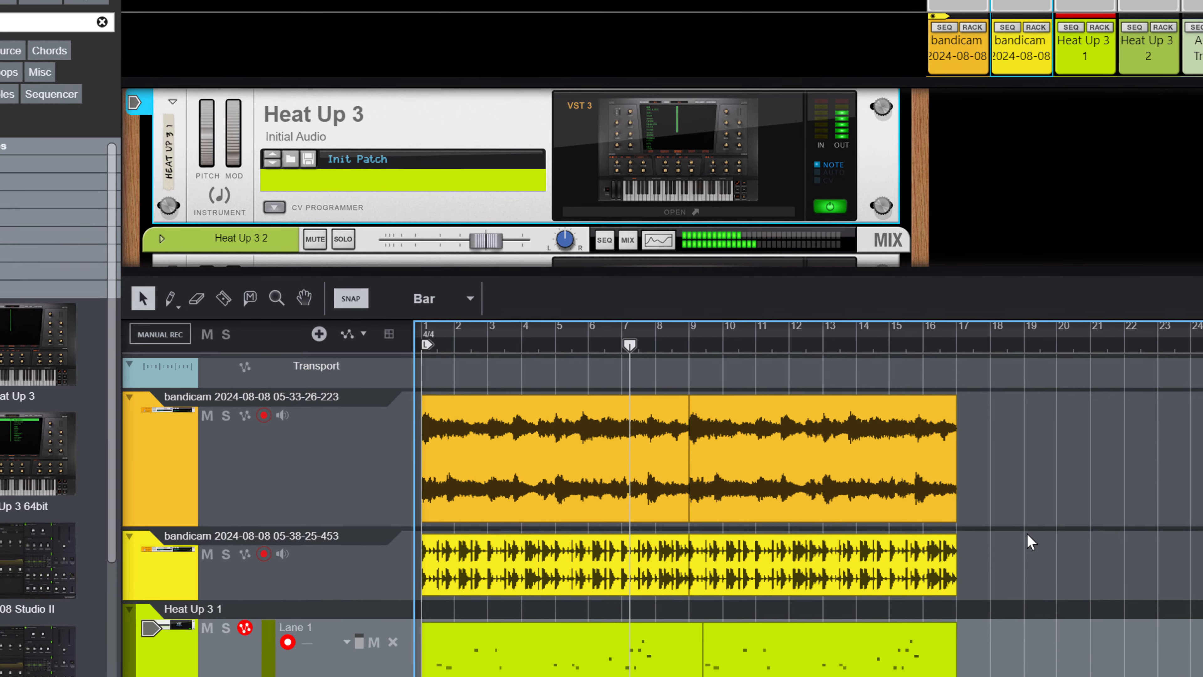
{"action": "left_click_drag", "start_coordinate": [797, 272], "coordinate": [800, 0]}
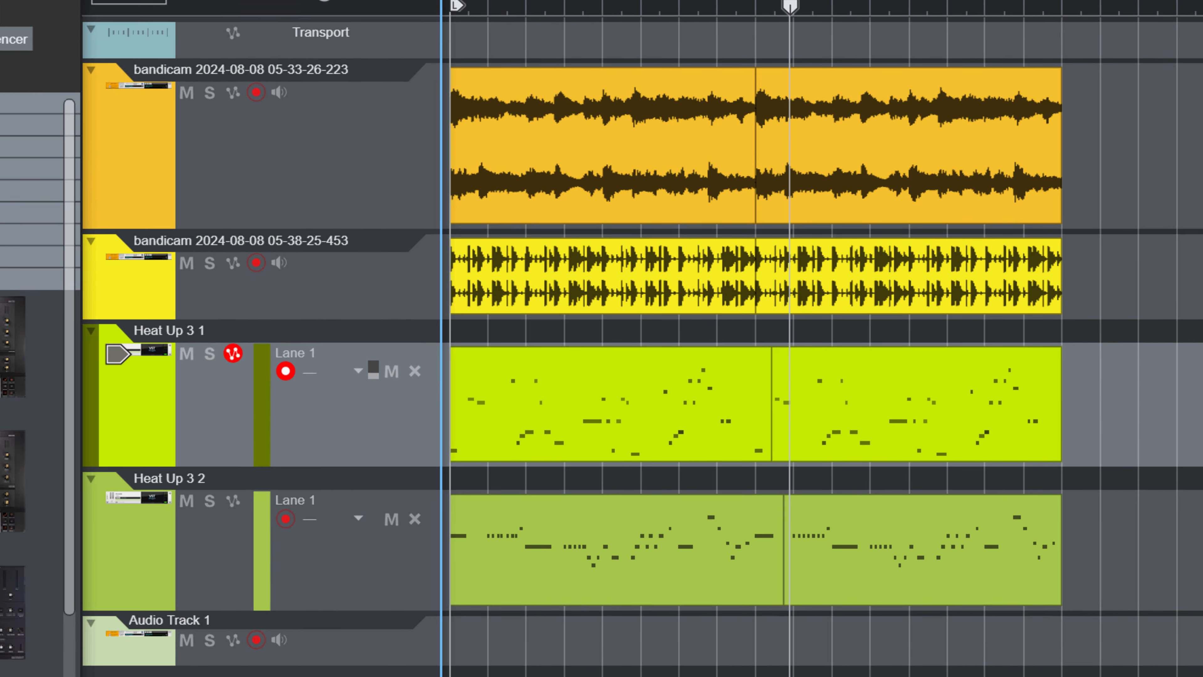
{"action": "left_click_drag", "start_coordinate": [673, 675], "coordinate": [916, 675]}
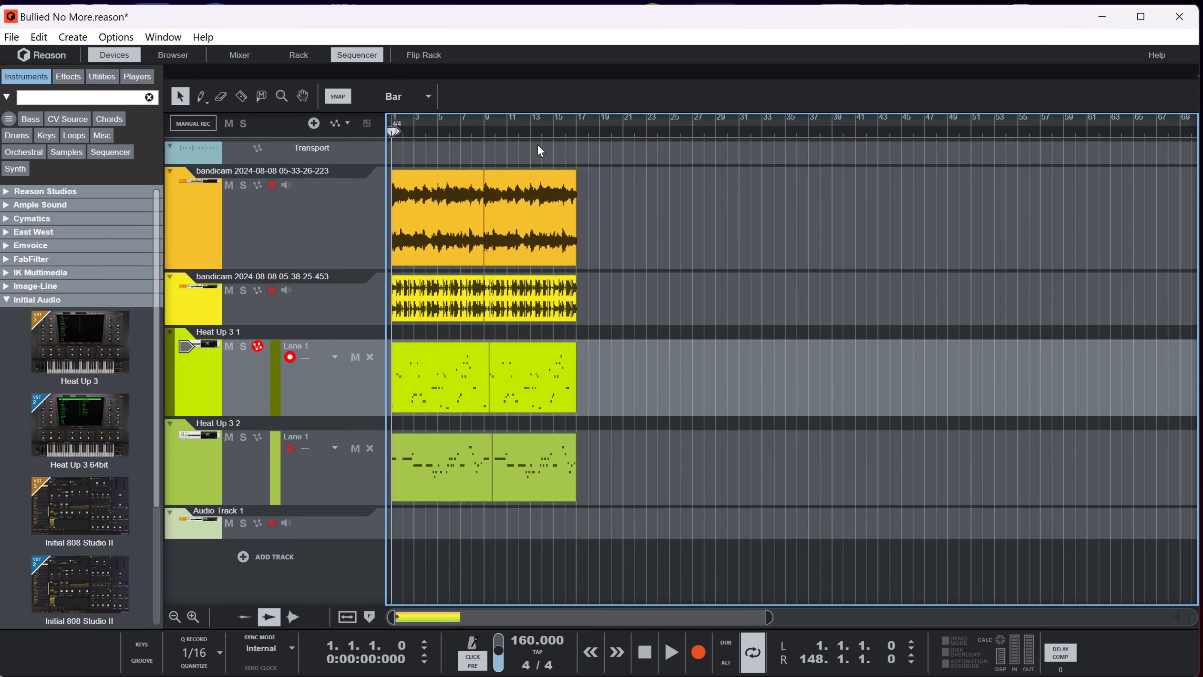
Set the right loop locator to bar 17 and increase the height of Audio Track 1
{"action": "left_click_drag", "start_coordinate": [536, 130], "coordinate": [573, 146]}
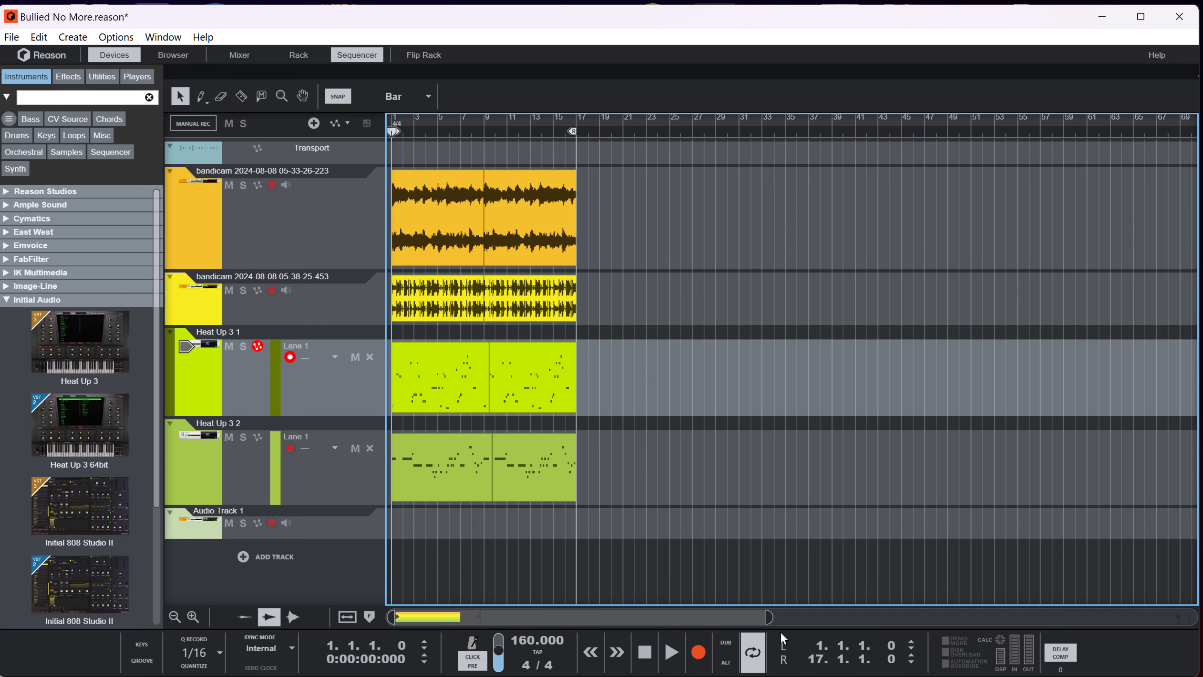
{"action": "left_click_drag", "start_coordinate": [621, 620], "coordinate": [574, 643]}
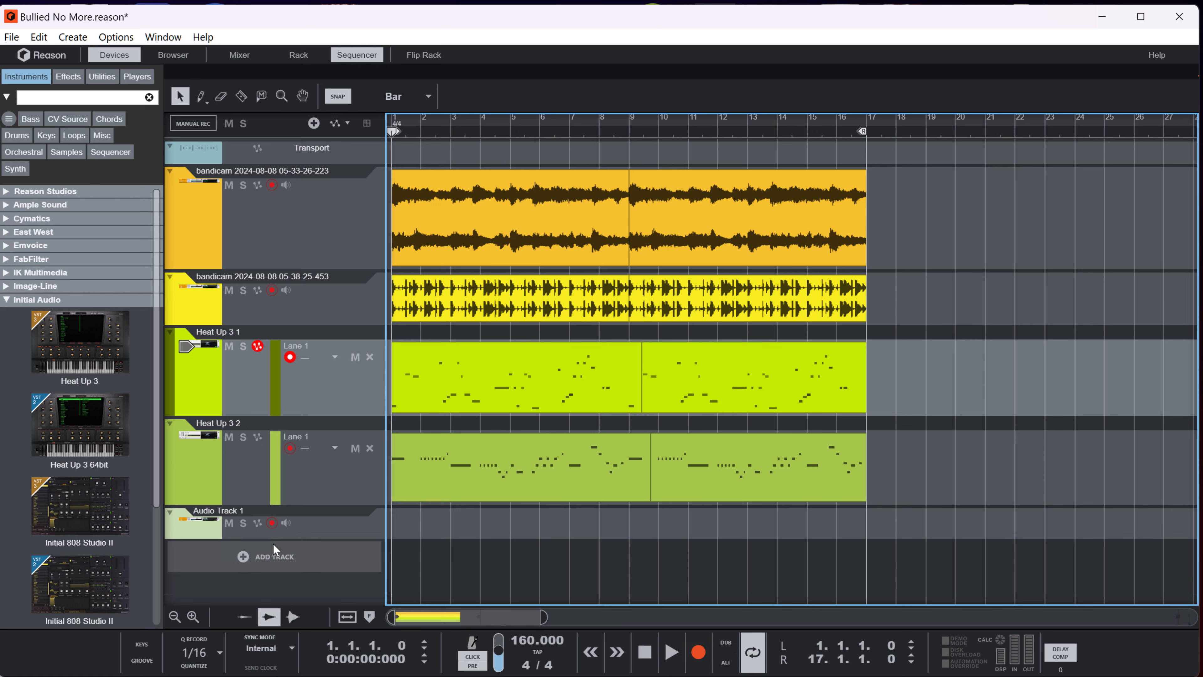
{"action": "left_click_drag", "start_coordinate": [277, 554], "coordinate": [278, 572]}
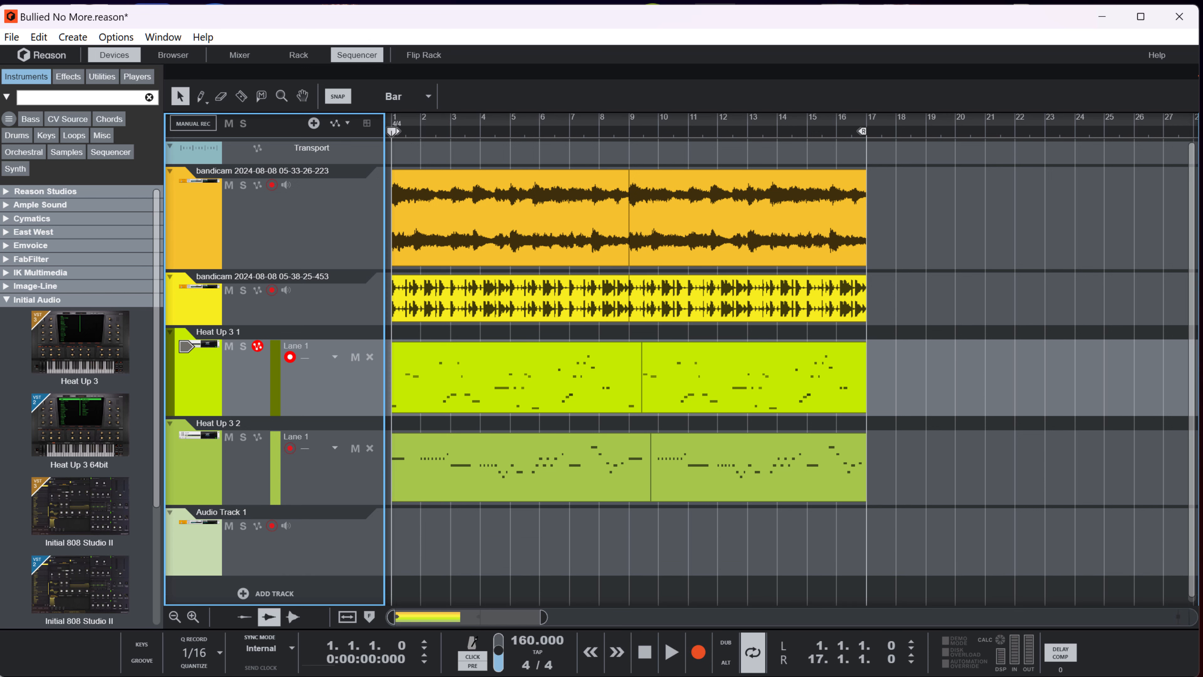
Switch to Audimee in the browser and listen to part of the latest KAHLIA vocal conversion with pitch shift 12
{"action": "key", "text": "alt+Tab"}
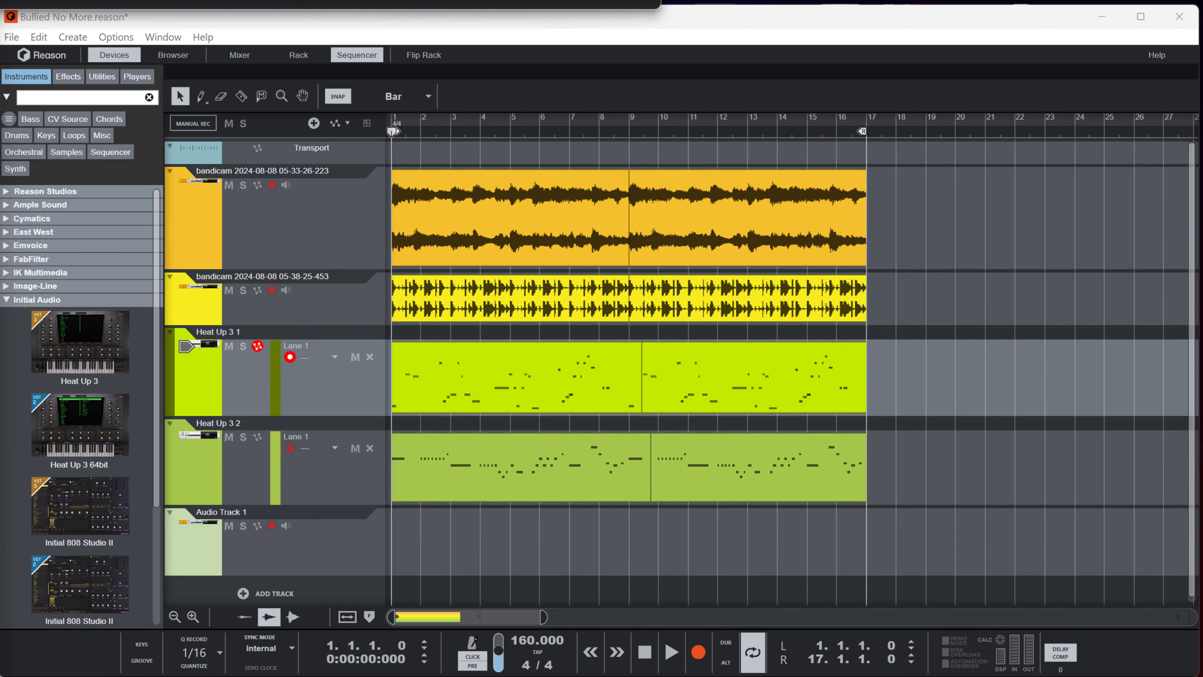
{"action": "left_click_drag", "start_coordinate": [0, 29], "coordinate": [0, 93]}
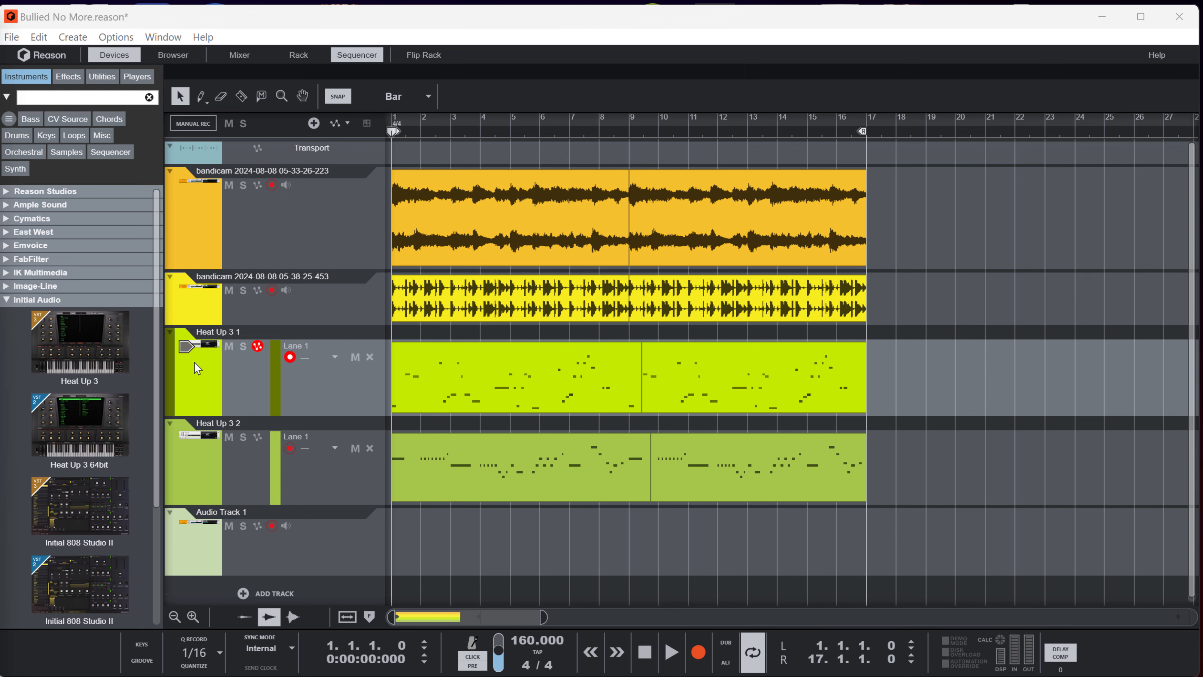
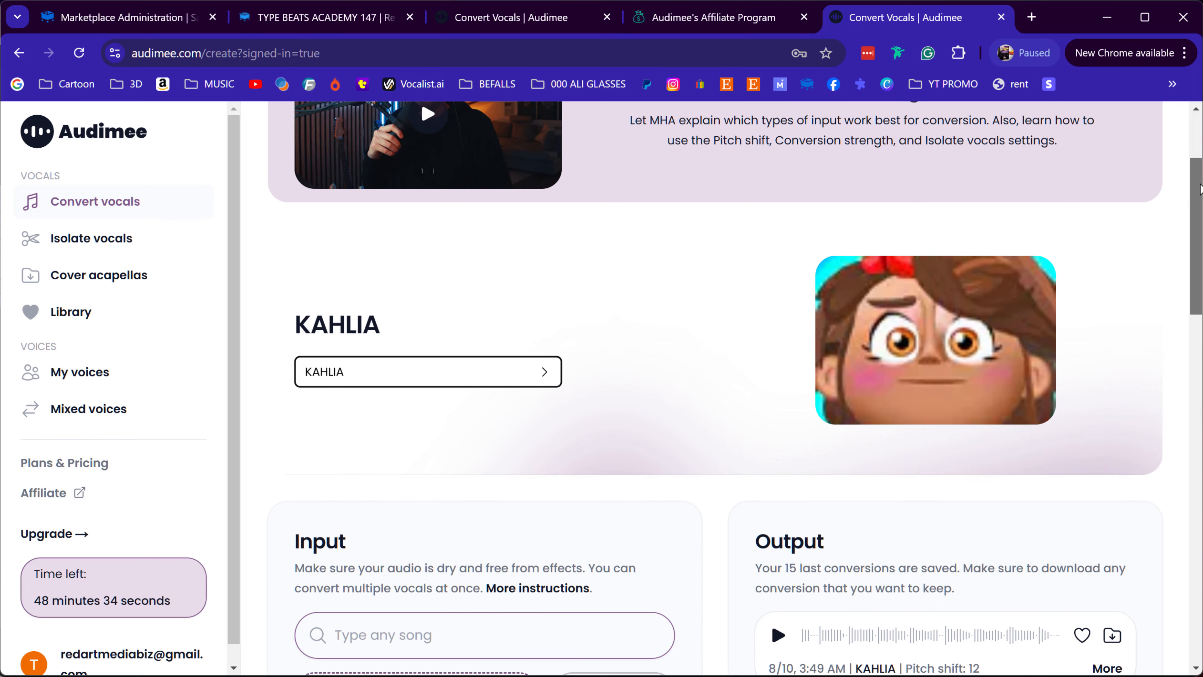
{"action": "scroll", "coordinate": [796, 287], "scroll_direction": "down", "scroll_amount": 3}
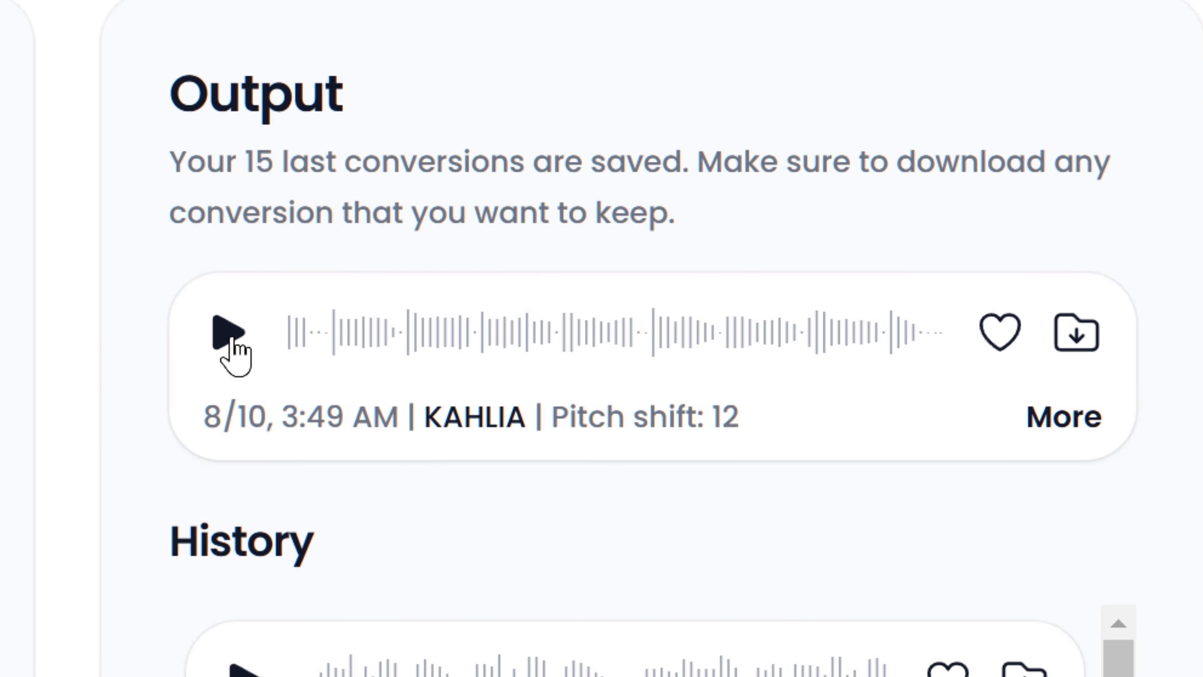
{"action": "left_click", "coordinate": [779, 373]}
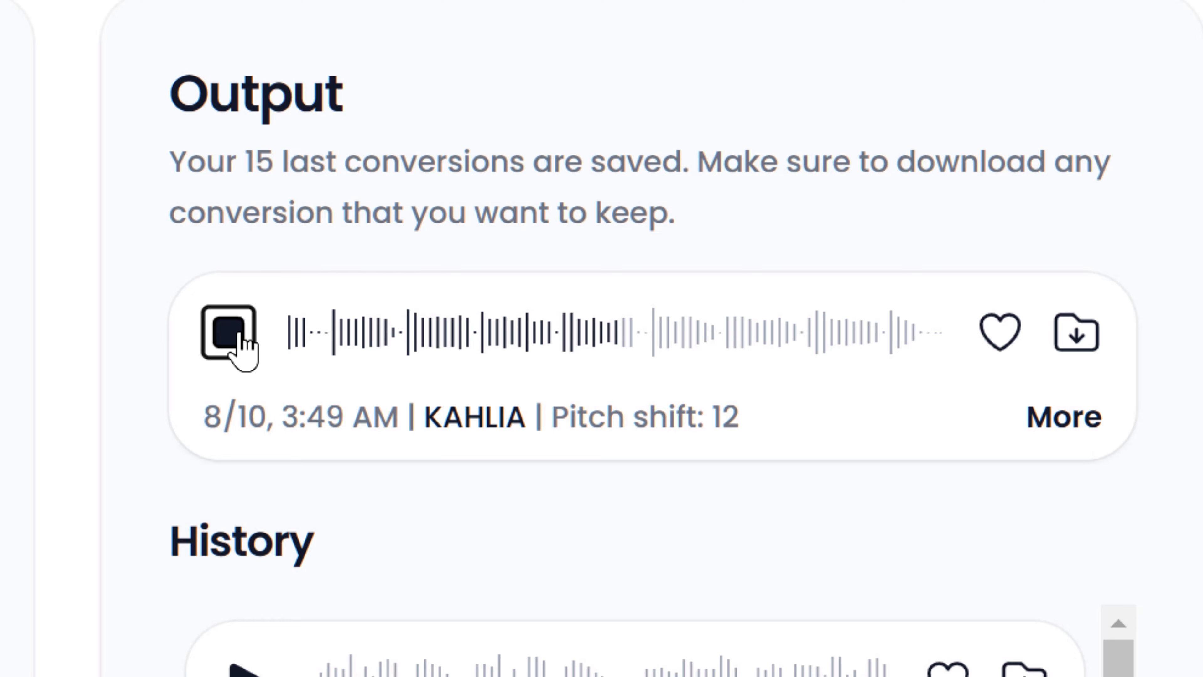
{"action": "left_click", "coordinate": [240, 337]}
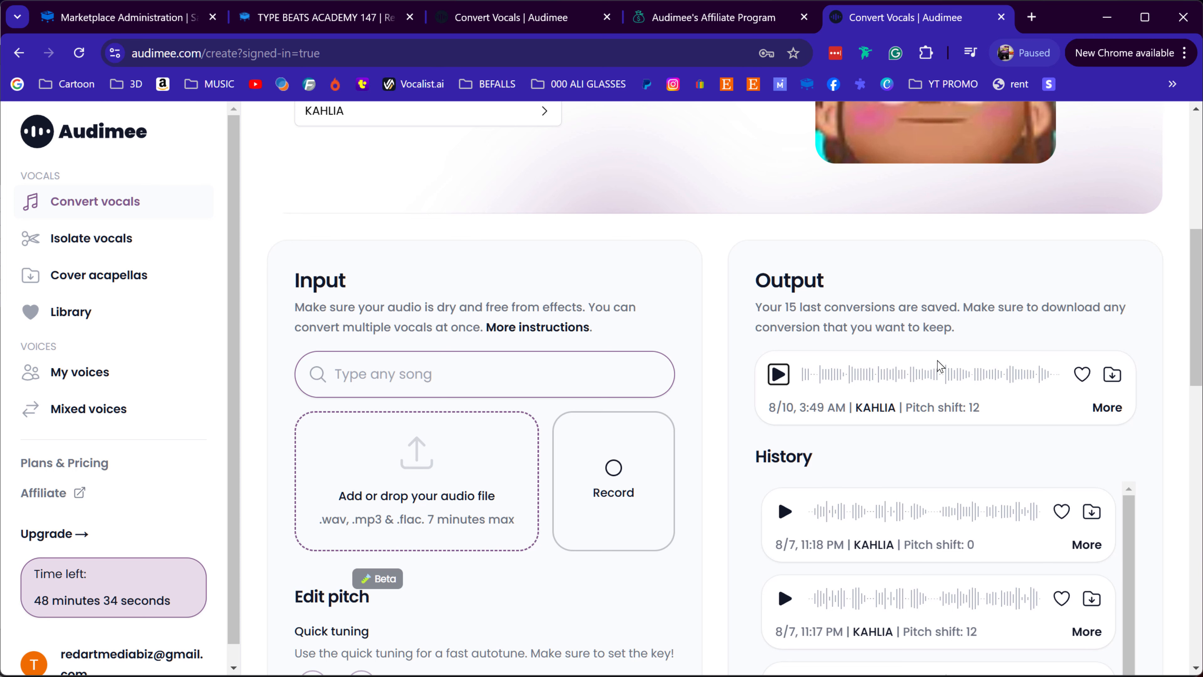
{"action": "scroll", "coordinate": [940, 367], "scroll_direction": "up", "scroll_amount": 8}
{"action": "scroll", "coordinate": [912, 371], "scroll_direction": "down", "scroll_amount": 4}
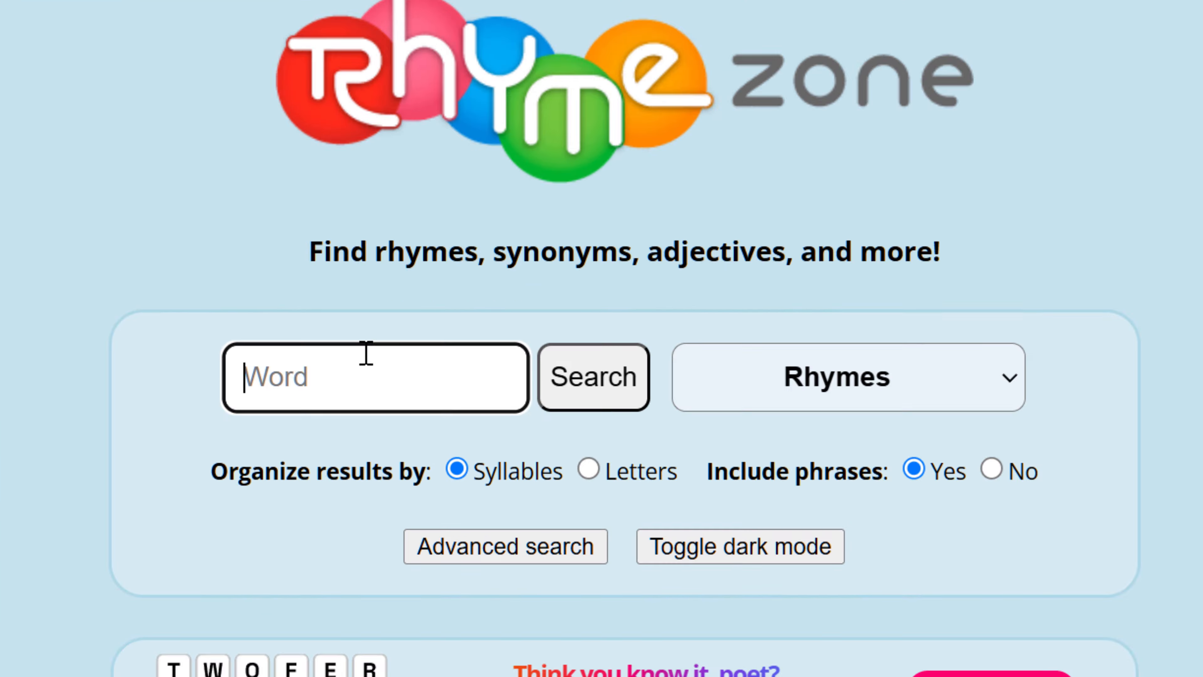
Search RhymeZone for rhymes of "ignore" and look through the rhyming words
{"action": "type", "text": "ignore"}
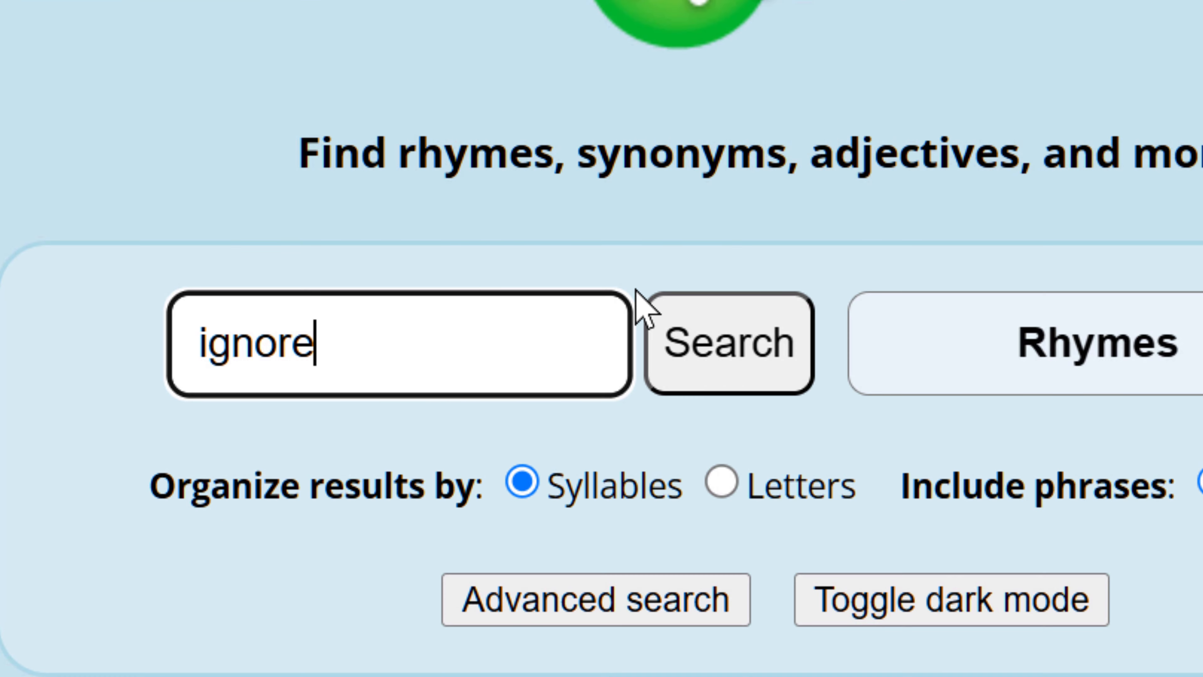
{"action": "key", "text": "Return"}
{"action": "scroll", "coordinate": [422, 295], "scroll_direction": "down", "scroll_amount": 10}
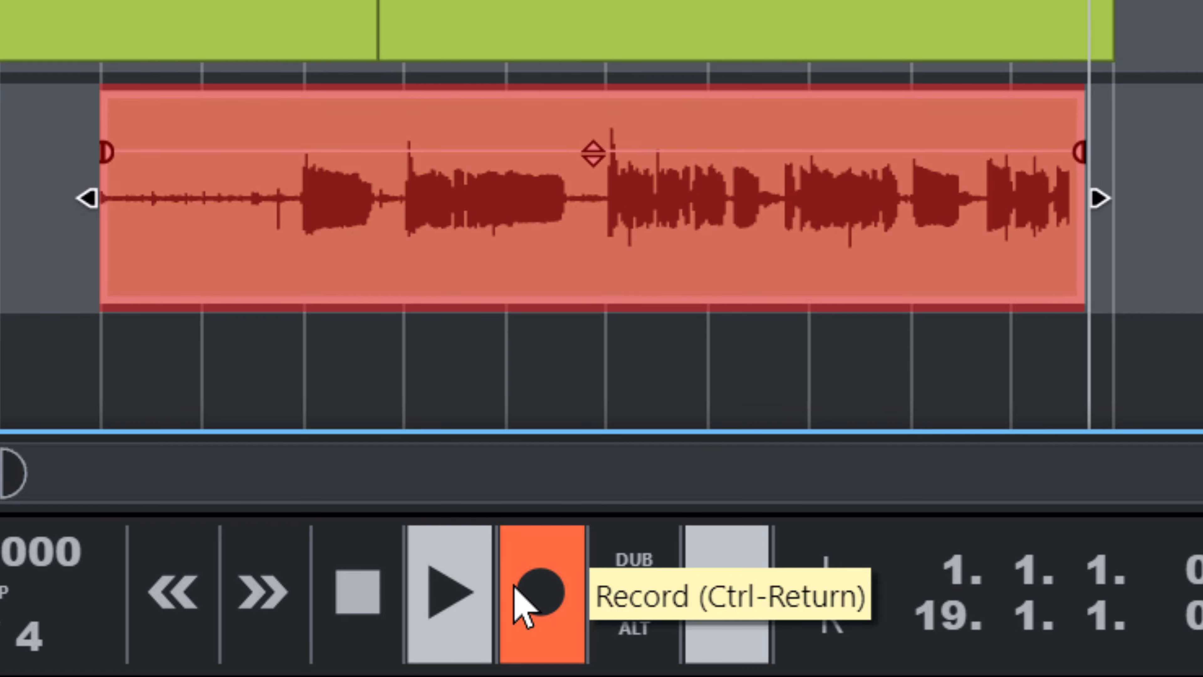
Stop the vocal recording on Audio Track 1 and play the take back from bar 8
{"action": "key", "text": "space"}
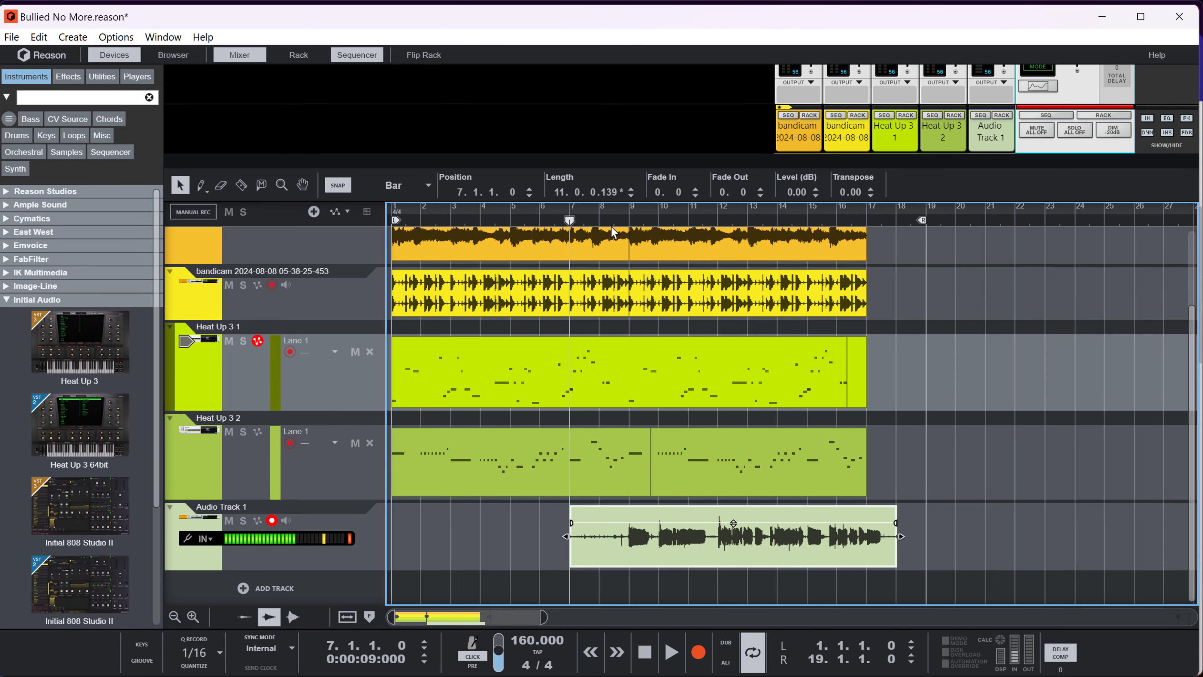
{"action": "left_click", "coordinate": [599, 218]}
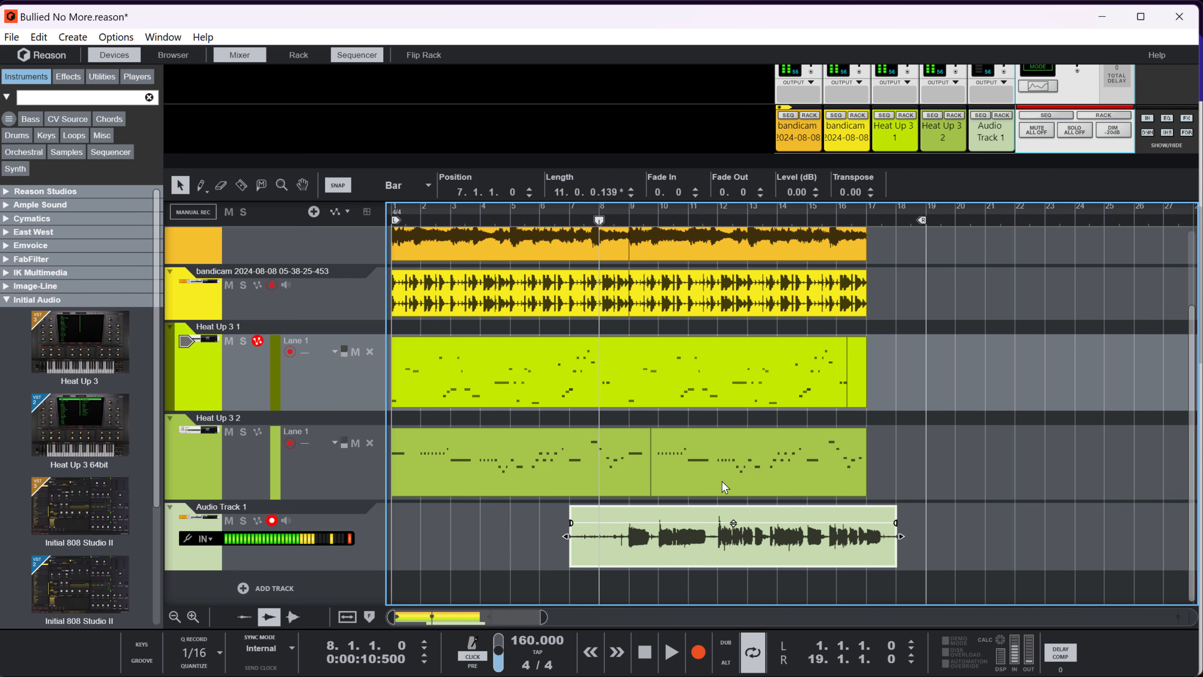
{"action": "key", "text": "space"}
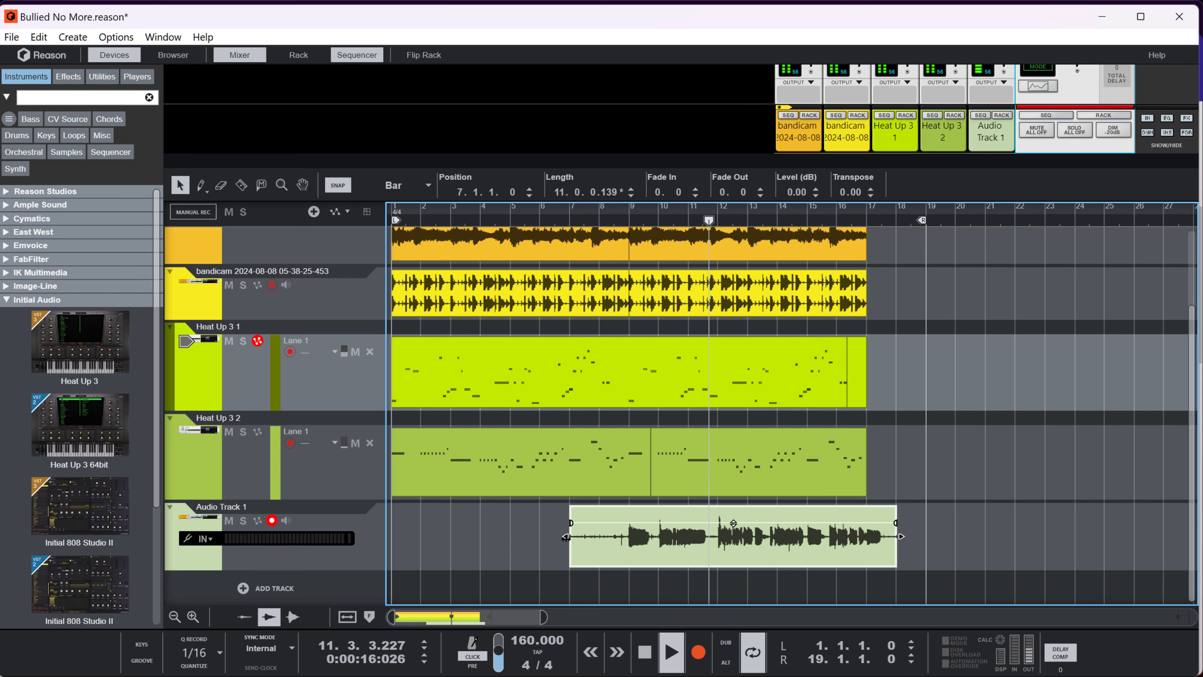
Turn snap off and trim the Audio Track 1 clip to start at about 8.2.3 with a length of about 9.1.1, adding short fades
{"action": "left_click_drag", "start_coordinate": [570, 538], "coordinate": [600, 538]}
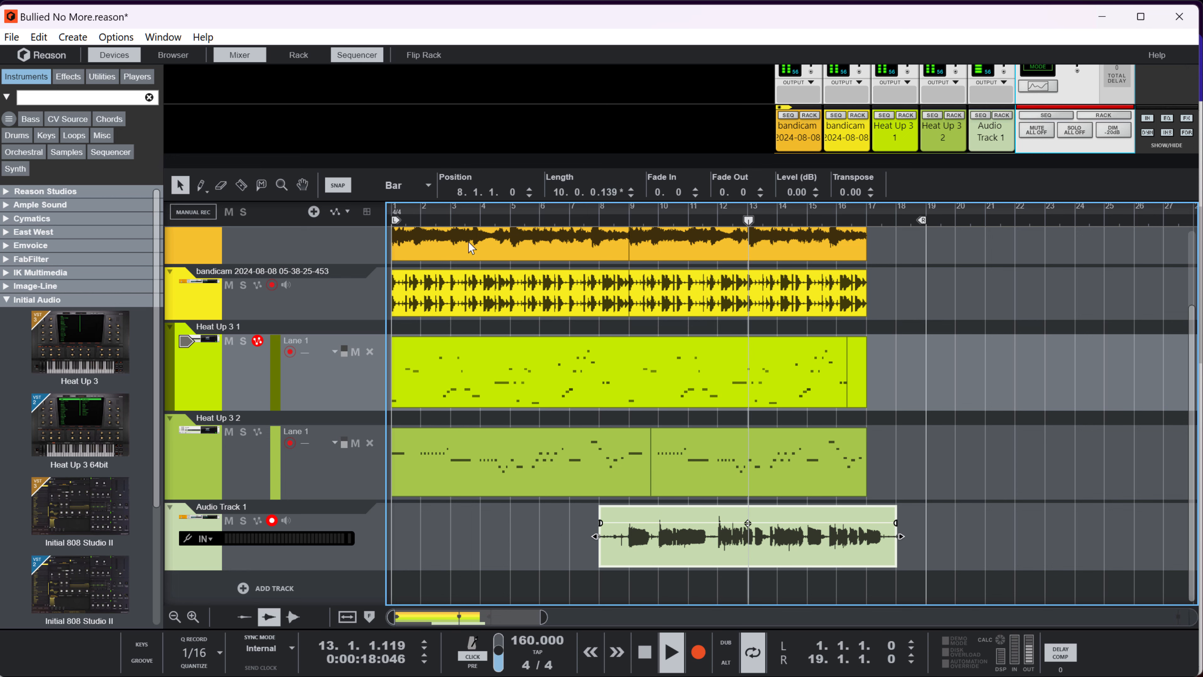
{"action": "left_click", "coordinate": [349, 191]}
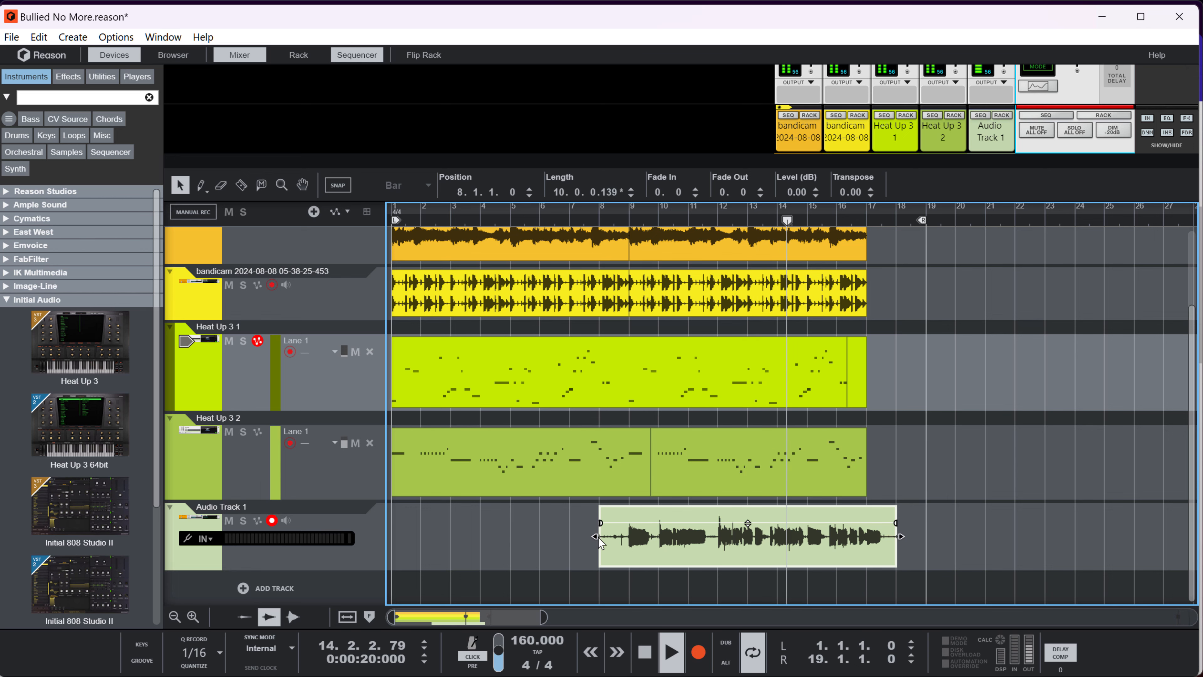
{"action": "left_click_drag", "start_coordinate": [596, 536], "coordinate": [627, 515]}
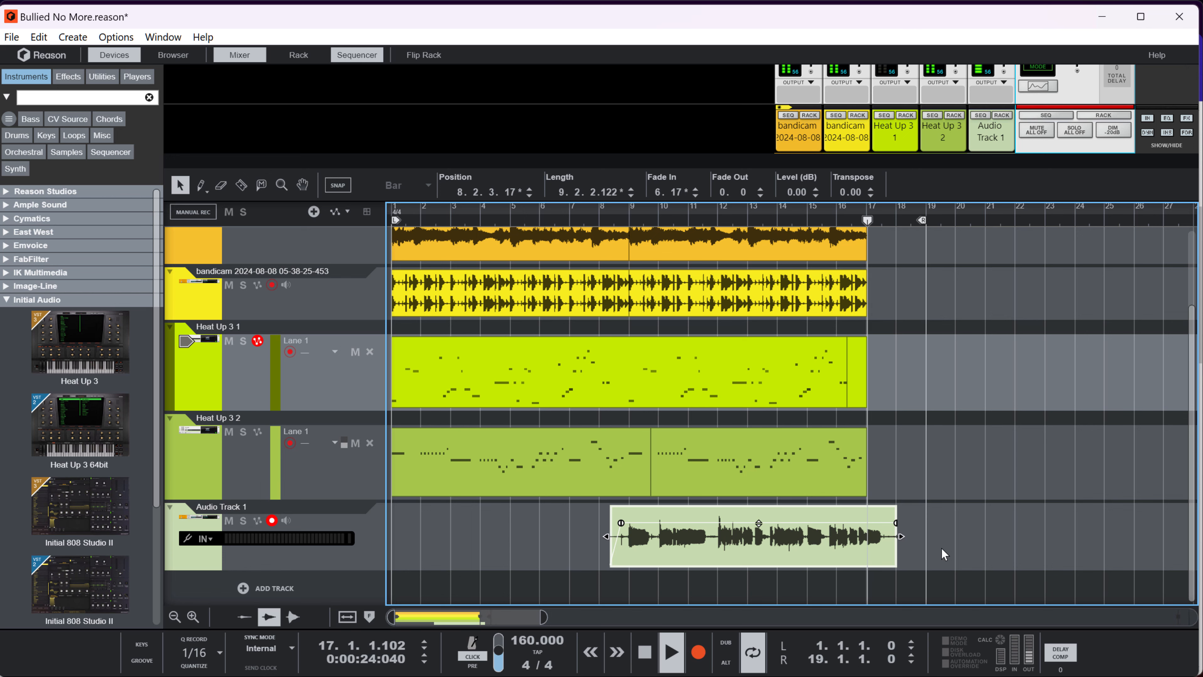
{"action": "key", "text": "space"}
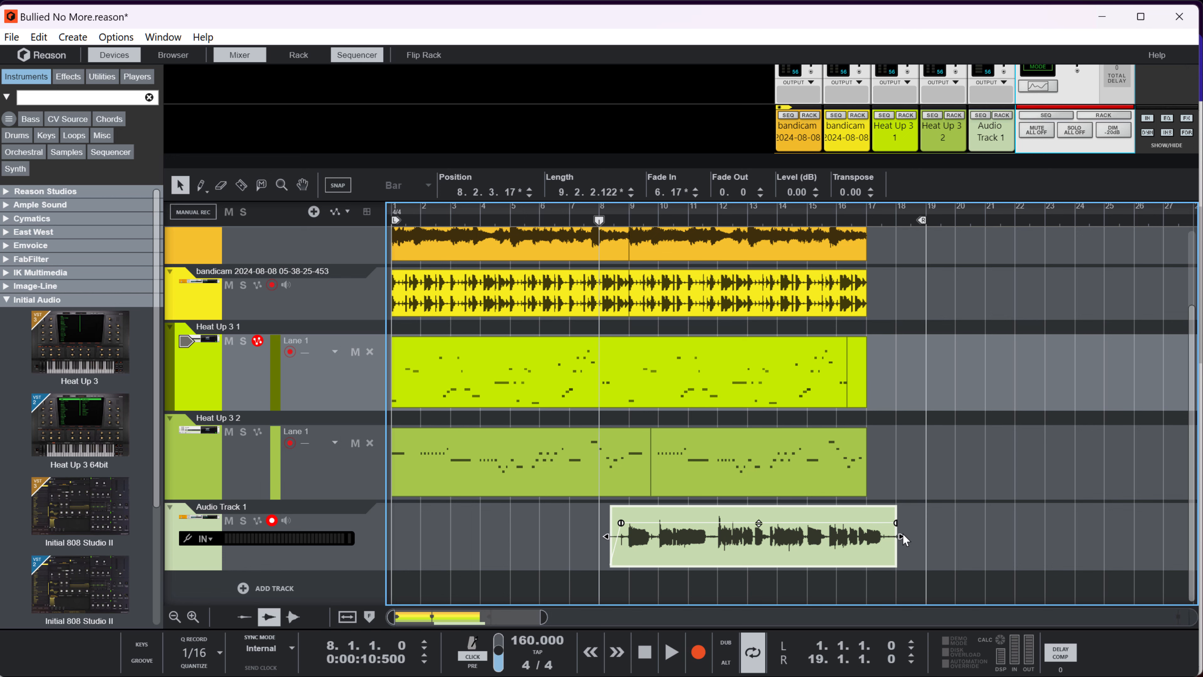
{"action": "left_click_drag", "start_coordinate": [902, 536], "coordinate": [895, 539]}
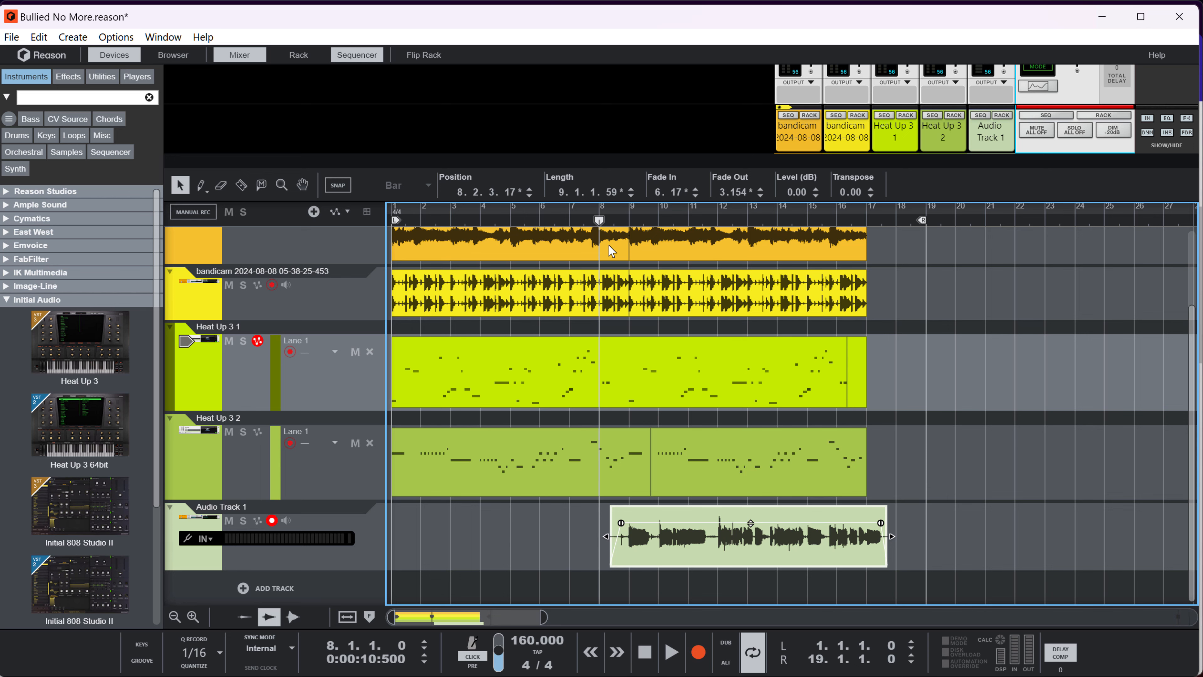
Solo Audio Track 1, hide the mixer area and play the trimmed take from about 8.2.1
{"action": "left_click", "coordinate": [607, 225]}
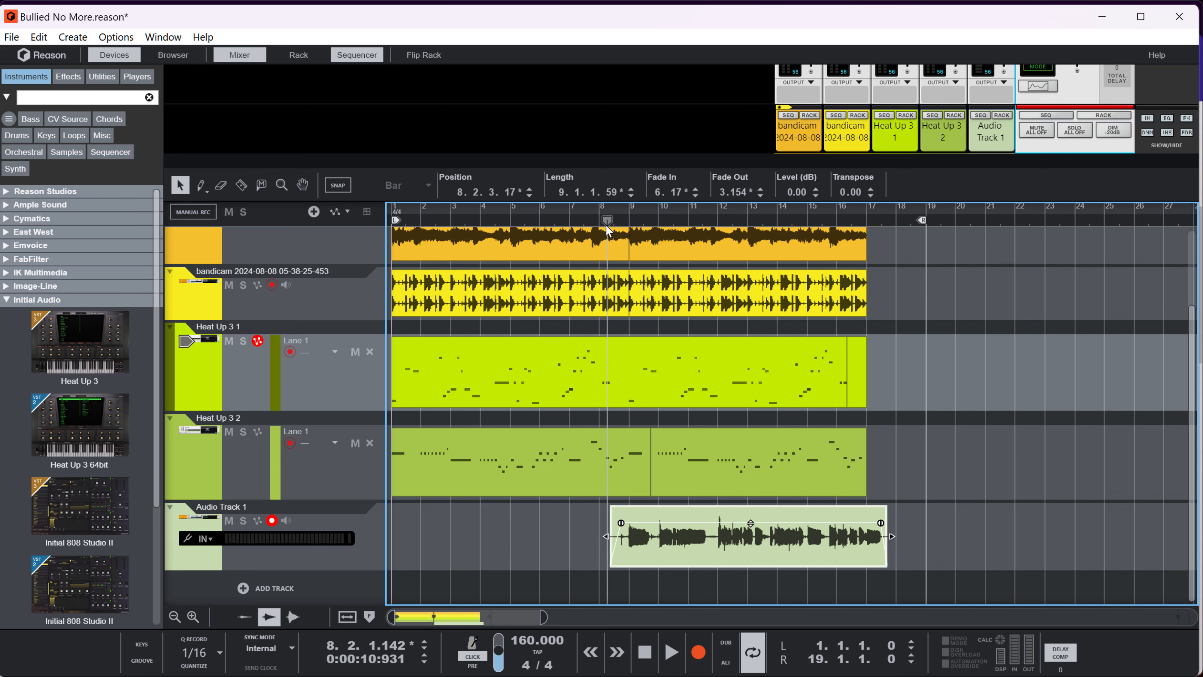
{"action": "left_click", "coordinate": [243, 521]}
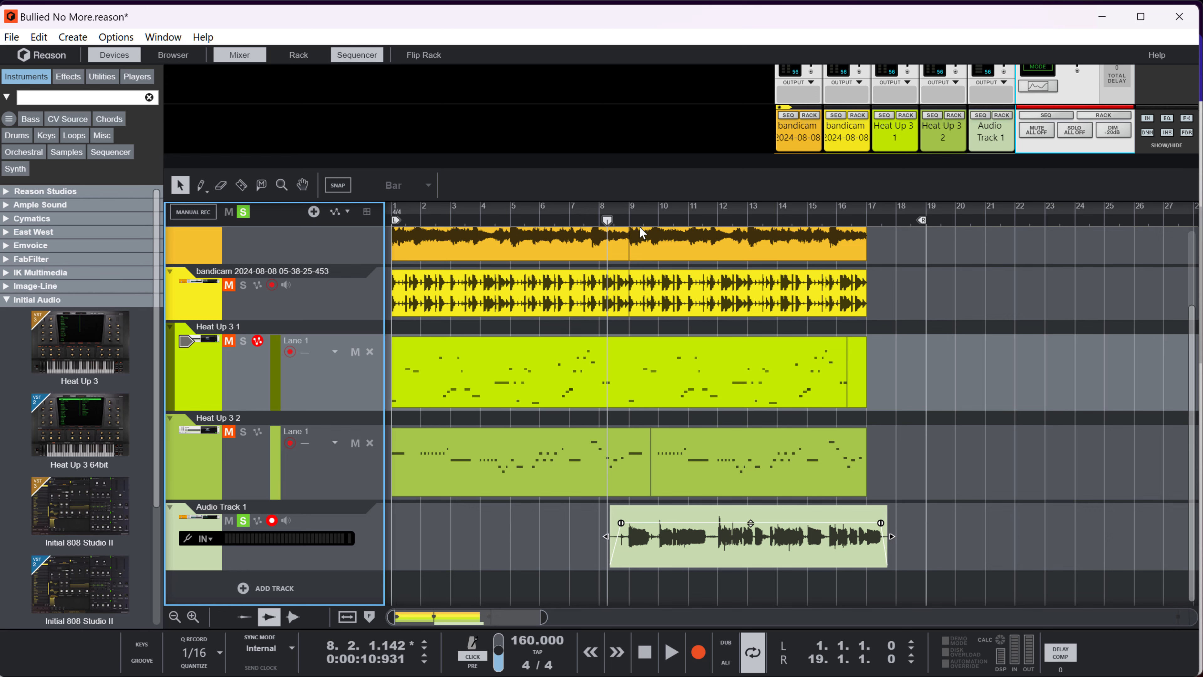
{"action": "left_click_drag", "start_coordinate": [541, 161], "coordinate": [543, 69]}
{"action": "key", "text": "space"}
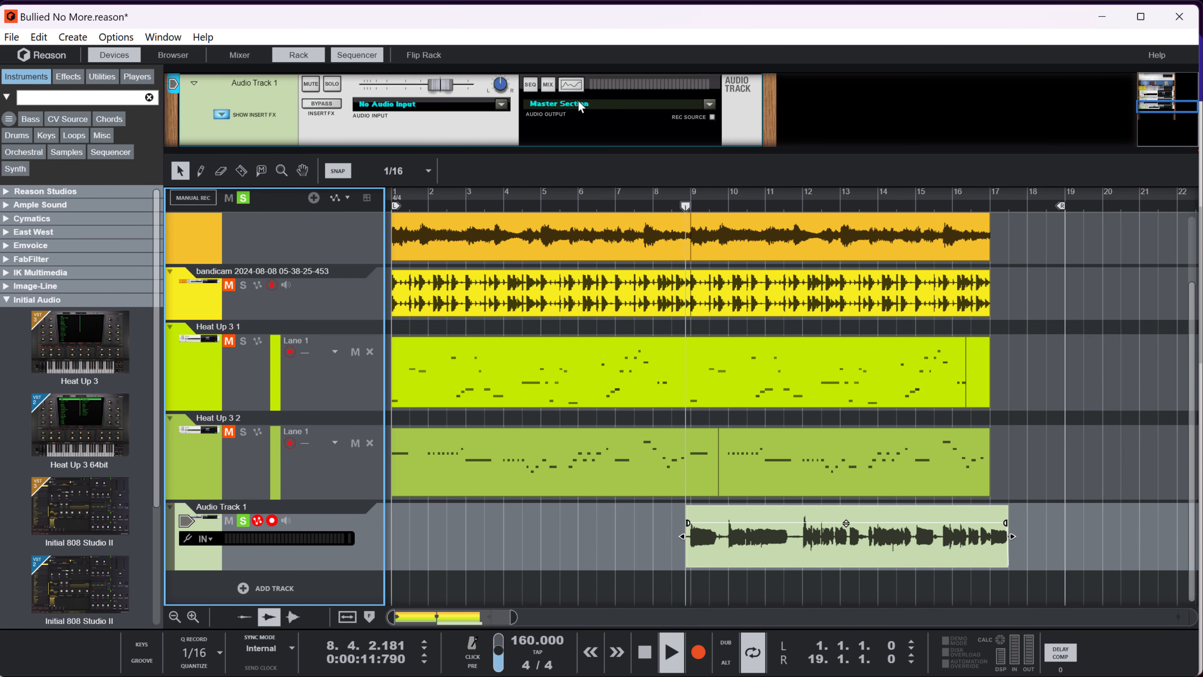
In Audio Track 1's Spectrum EQ, set the low-mid gain to -5.08 dB at 298.6 Hz and slightly lower the high-mid band while listening
{"action": "left_click", "coordinate": [574, 88]}
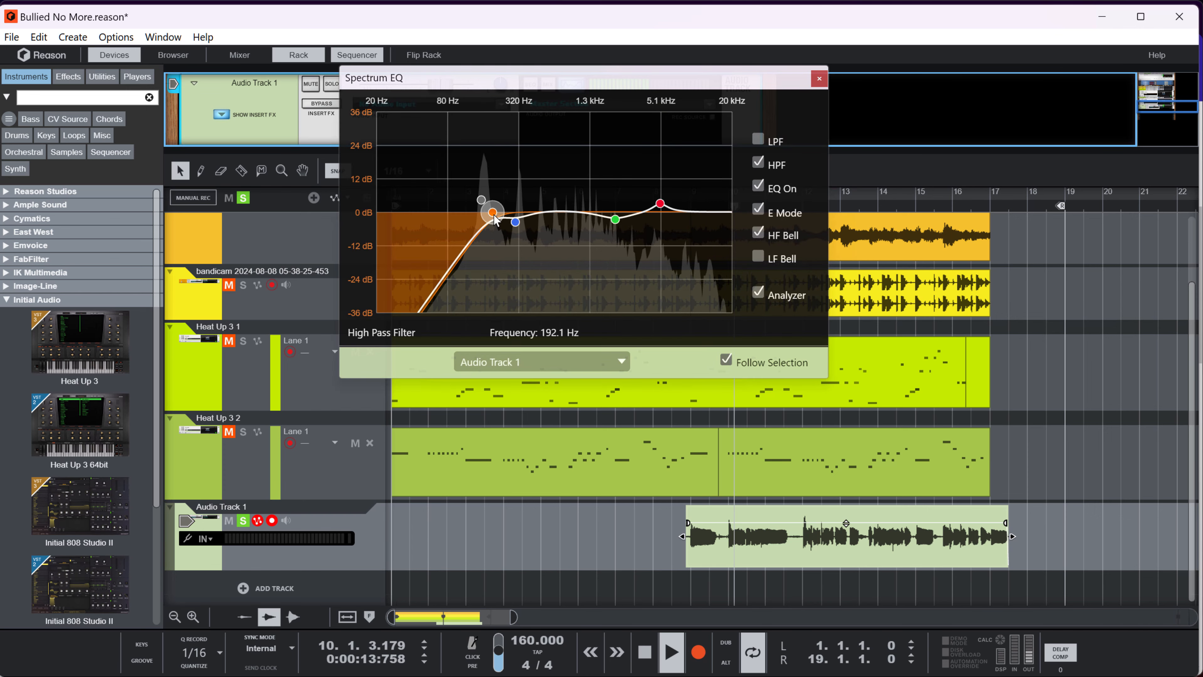
{"action": "mouse_move", "coordinate": [516, 223]}
{"action": "left_mouse_down"}
{"action": "mouse_move", "coordinate": [523, 164]}
{"action": "mouse_move", "coordinate": [515, 241]}
{"action": "mouse_move", "coordinate": [516, 229]}
{"action": "left_mouse_up"}
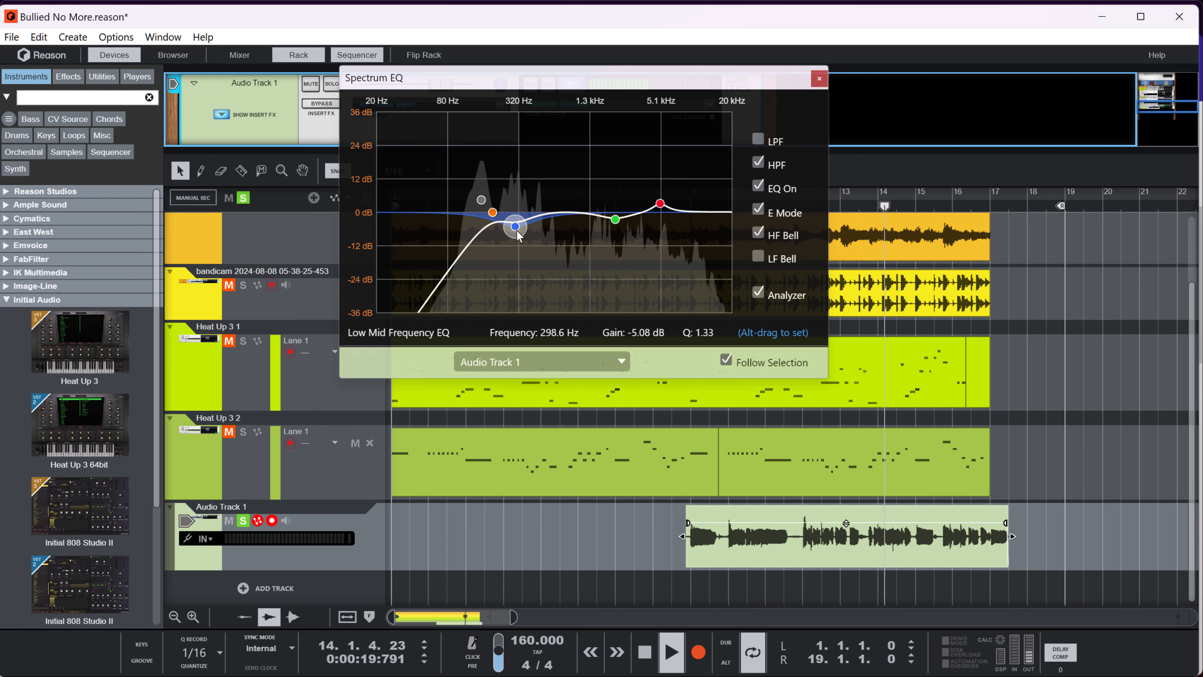
{"action": "mouse_move", "coordinate": [618, 216]}
{"action": "left_mouse_down"}
{"action": "mouse_move", "coordinate": [614, 164]}
{"action": "mouse_move", "coordinate": [616, 229]}
{"action": "left_mouse_up"}
{"action": "key", "text": "space"}
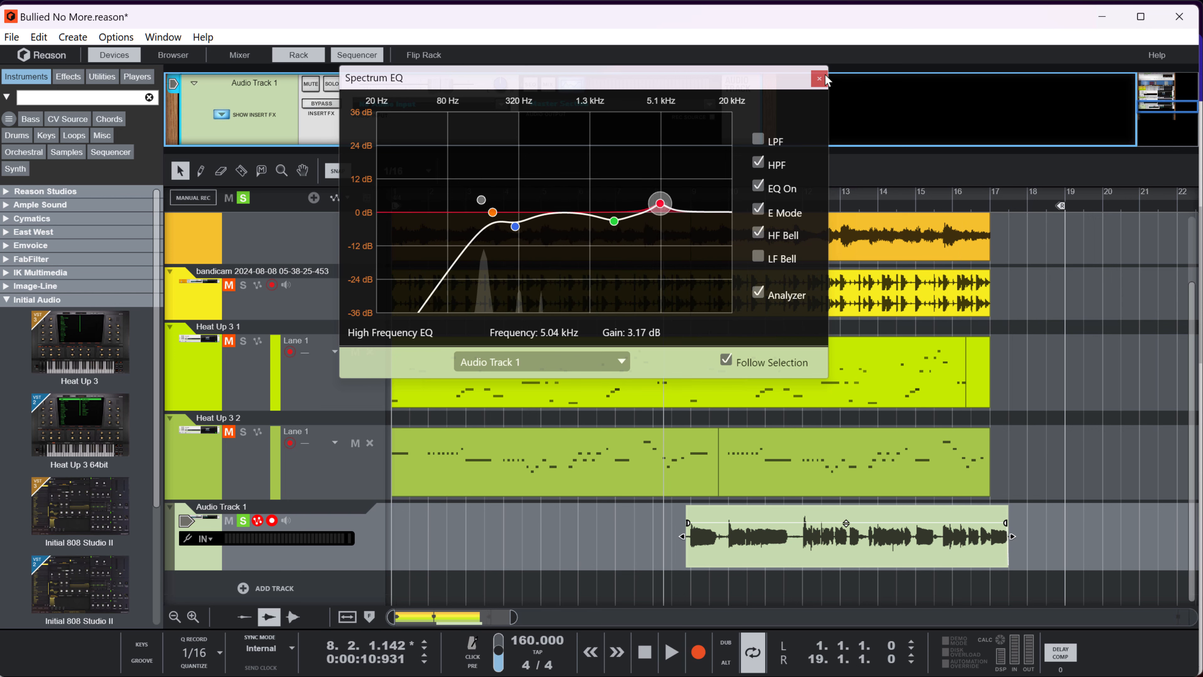
Close the Spectrum EQ and open the Audio Track 1 vocal clip for pitch editing
{"action": "left_click", "coordinate": [820, 78]}
{"action": "left_click", "coordinate": [876, 547]}
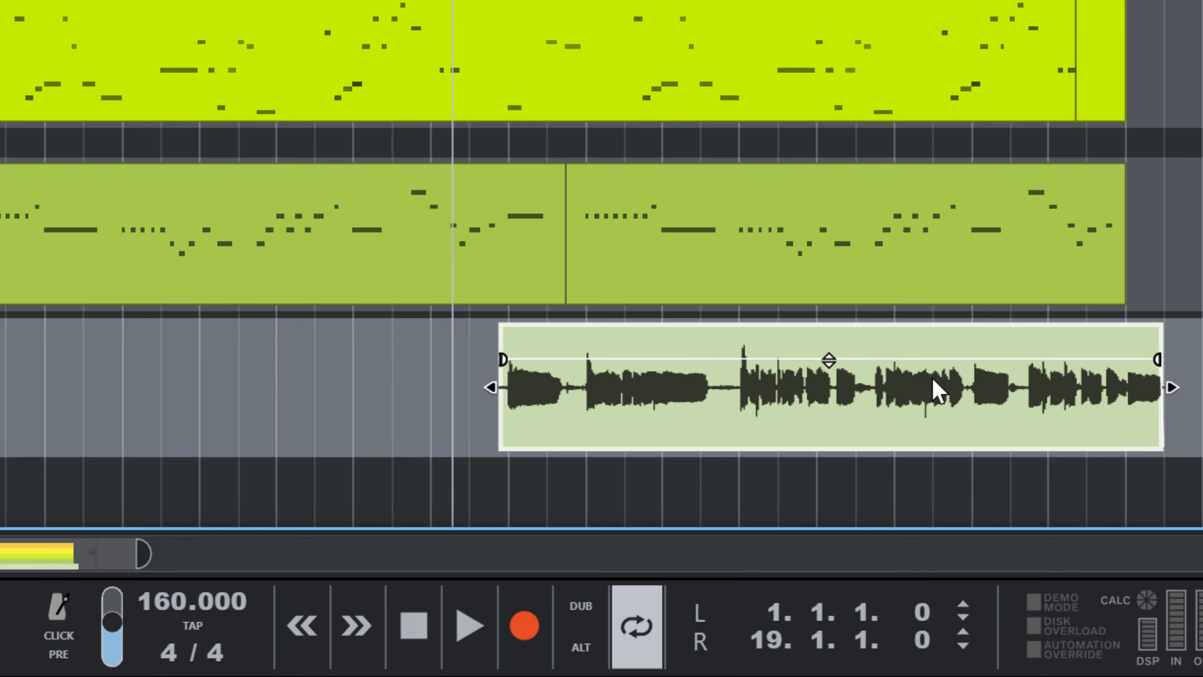
{"action": "double_click", "coordinate": [929, 527]}
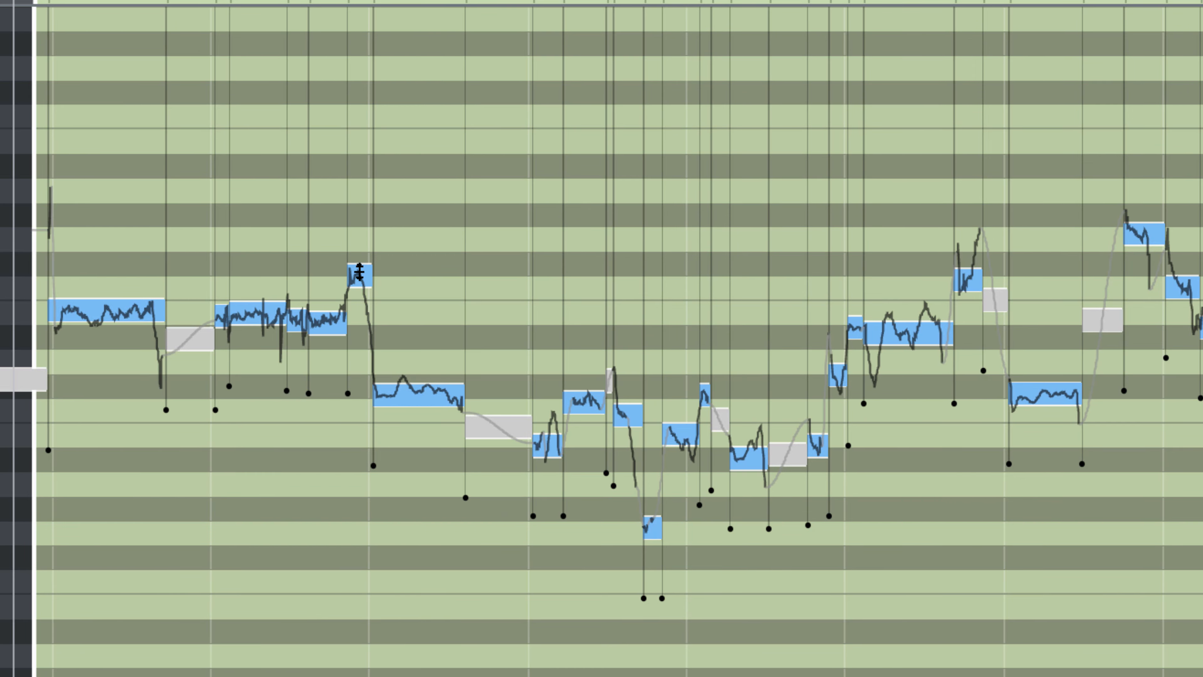
Tune the opening vocal phrase by shifting the high note and aligning the sustained notes before it to the nearest semitones
{"action": "left_click_drag", "start_coordinate": [359, 272], "coordinate": [359, 247]}
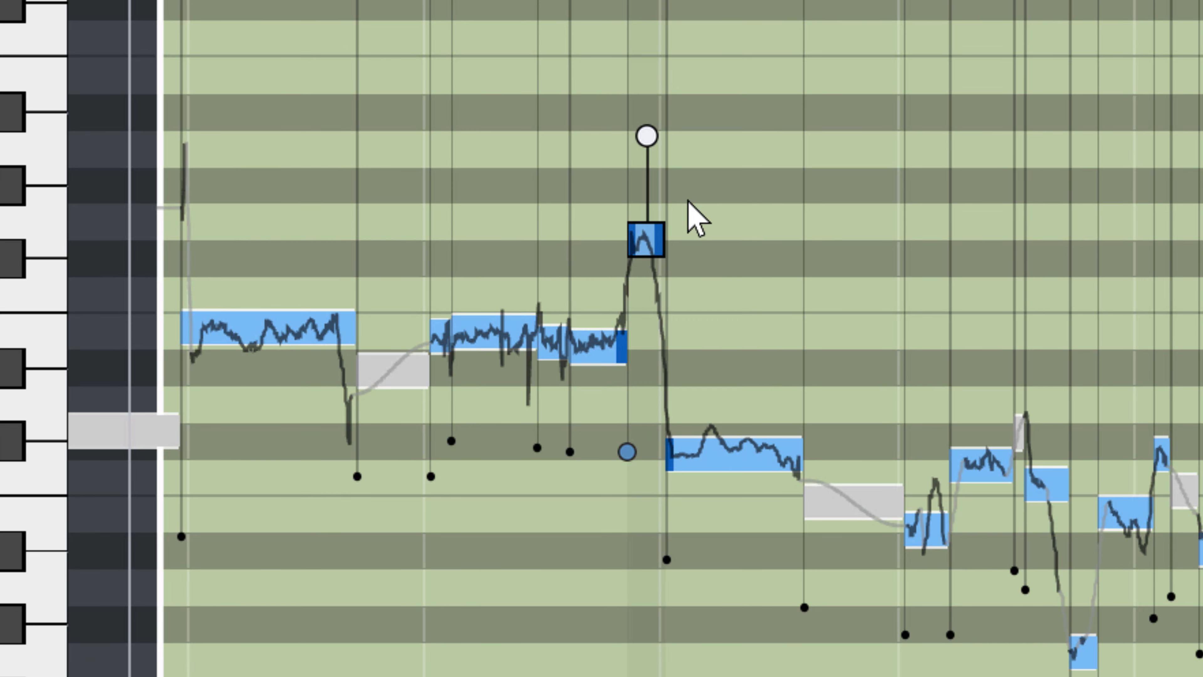
{"action": "left_click_drag", "start_coordinate": [643, 242], "coordinate": [643, 260]}
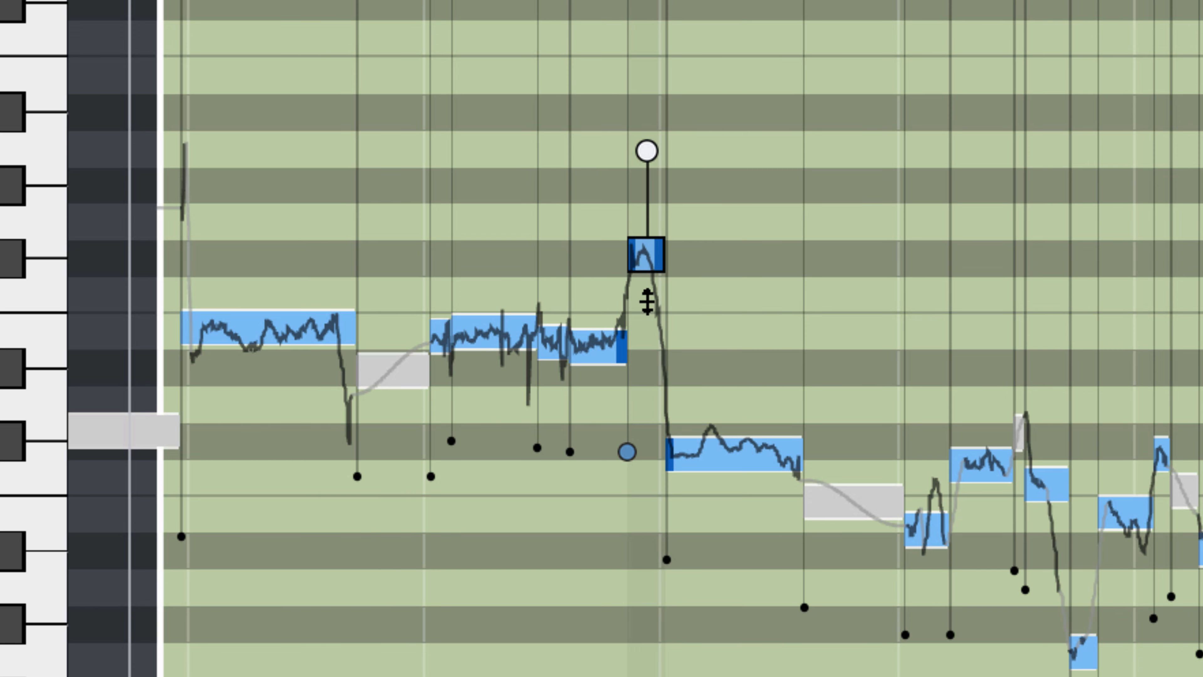
{"action": "left_click_drag", "start_coordinate": [598, 342], "coordinate": [599, 306]}
{"action": "left_click_drag", "start_coordinate": [552, 353], "coordinate": [552, 342]}
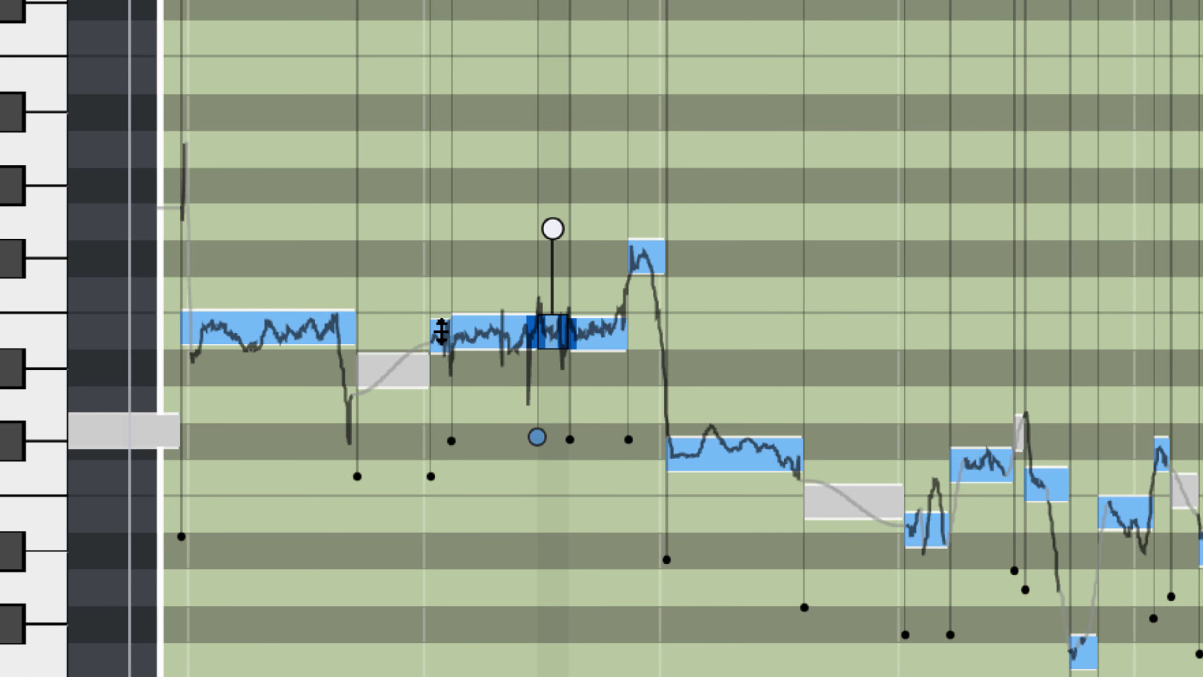
{"action": "left_click_drag", "start_coordinate": [442, 331], "coordinate": [438, 307]}
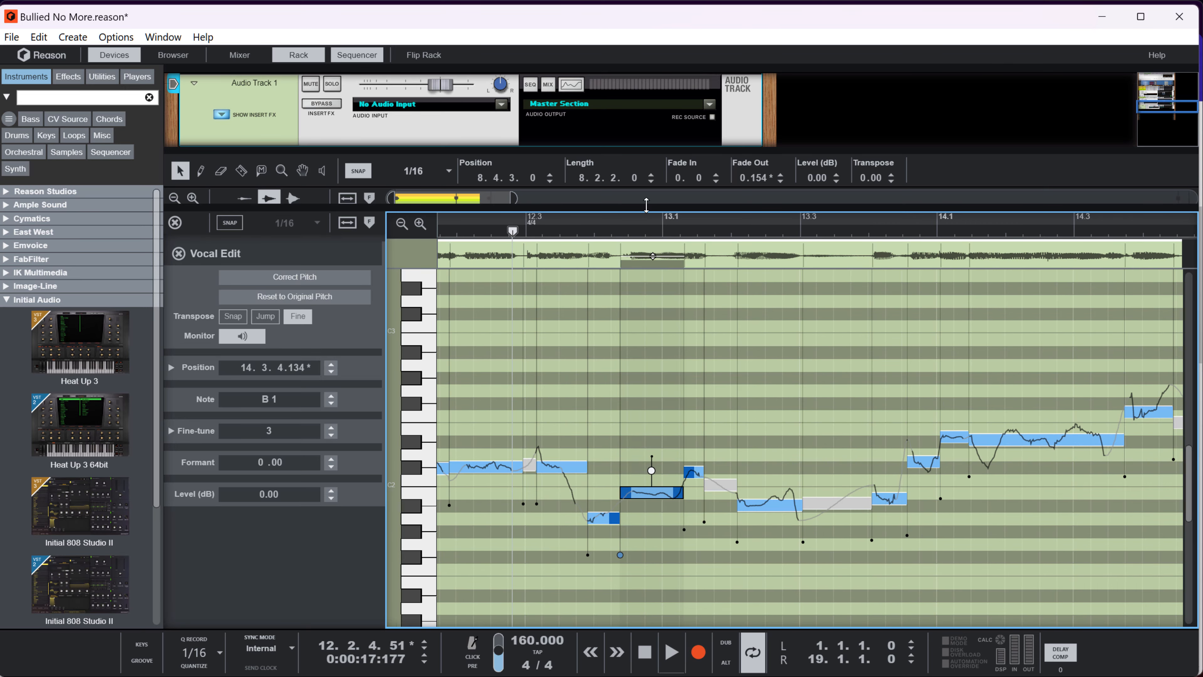
Shift the off-pitch vocal notes between bars 13.1 and 14.3 onto their nearest semitones
{"action": "left_click_drag", "start_coordinate": [770, 502], "coordinate": [770, 492]}
{"action": "left_click_drag", "start_coordinate": [720, 501], "coordinate": [720, 493]}
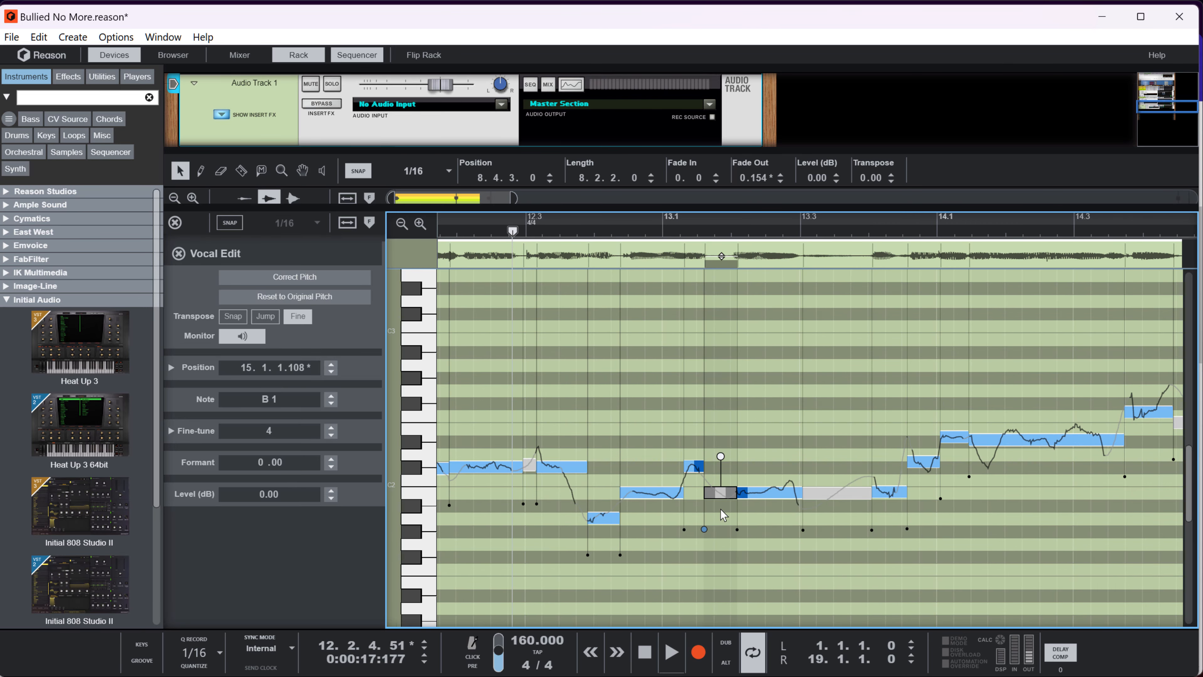
{"action": "left_click", "coordinate": [774, 490]}
{"action": "left_click", "coordinate": [604, 518]}
{"action": "left_click_drag", "start_coordinate": [955, 437], "coordinate": [955, 430]}
{"action": "left_click_drag", "start_coordinate": [1046, 440], "coordinate": [1046, 428]}
Fine-tune the vocal note just after 14.3 to F 2 and raise the long note at bar 15.1 slightly
{"action": "scroll", "coordinate": [786, 412], "scroll_direction": "right", "scroll_amount": 5}
{"action": "left_click", "coordinate": [502, 232]}
{"action": "left_click_drag", "start_coordinate": [788, 411], "coordinate": [788, 415]}
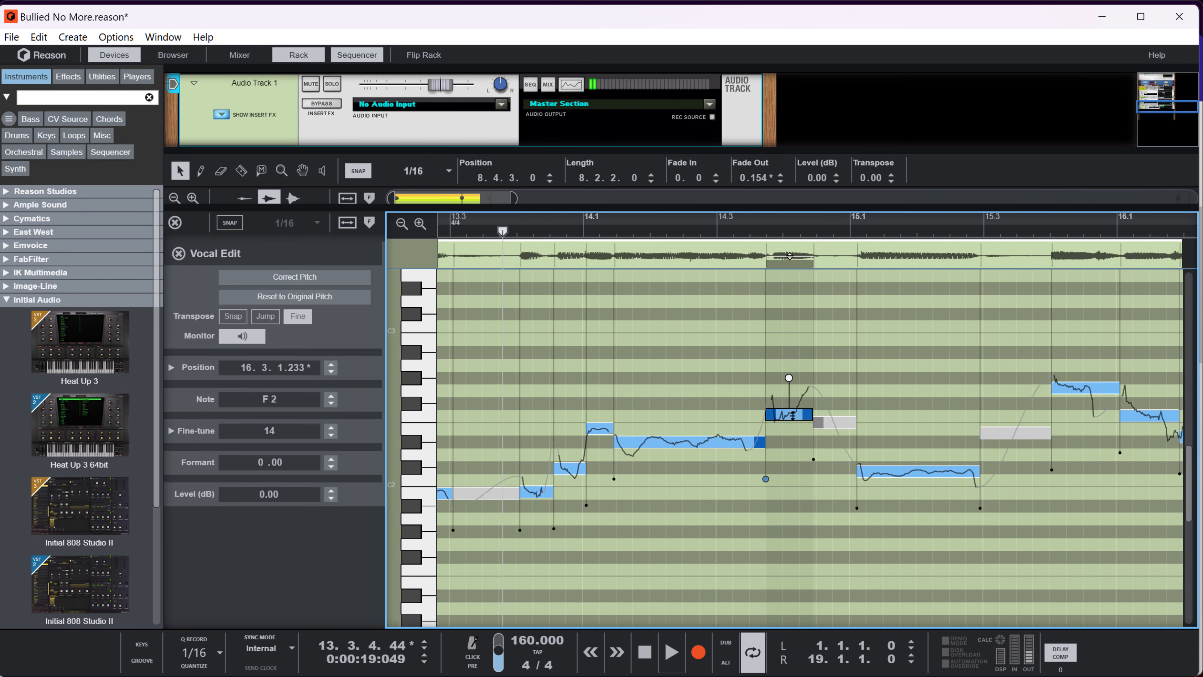
{"action": "left_click_drag", "start_coordinate": [921, 471], "coordinate": [921, 468]}
Nudge the remaining vocal notes toward the end of the clip onto their nearest semitones, and close the vocal editor
{"action": "scroll", "coordinate": [622, 236], "scroll_direction": "right", "scroll_amount": 5}
{"action": "scroll", "coordinate": [622, 236], "scroll_direction": "right", "scroll_amount": 3}
{"action": "left_click", "coordinate": [568, 232]}
{"action": "left_click_drag", "start_coordinate": [632, 387], "coordinate": [633, 390]}
{"action": "left_click_drag", "start_coordinate": [752, 436], "coordinate": [751, 441]}
{"action": "left_click_drag", "start_coordinate": [821, 463], "coordinate": [822, 467]}
{"action": "key", "text": "space"}
{"action": "left_click_drag", "start_coordinate": [895, 444], "coordinate": [896, 440]}
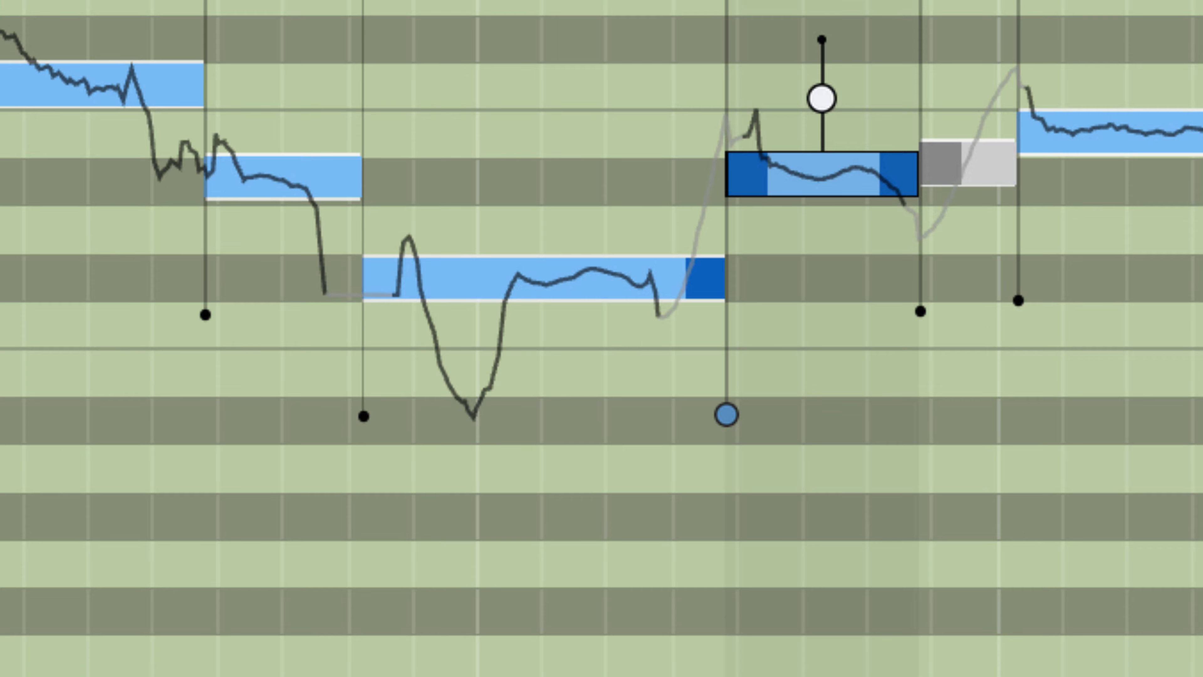
{"action": "left_click", "coordinate": [175, 223]}
Bounce the tuned vocal clip to disk as Bully Tee Vox.wav in the Samples folder at 44,100 Hz, 16-bit with dither
{"action": "right_click", "coordinate": [904, 398]}
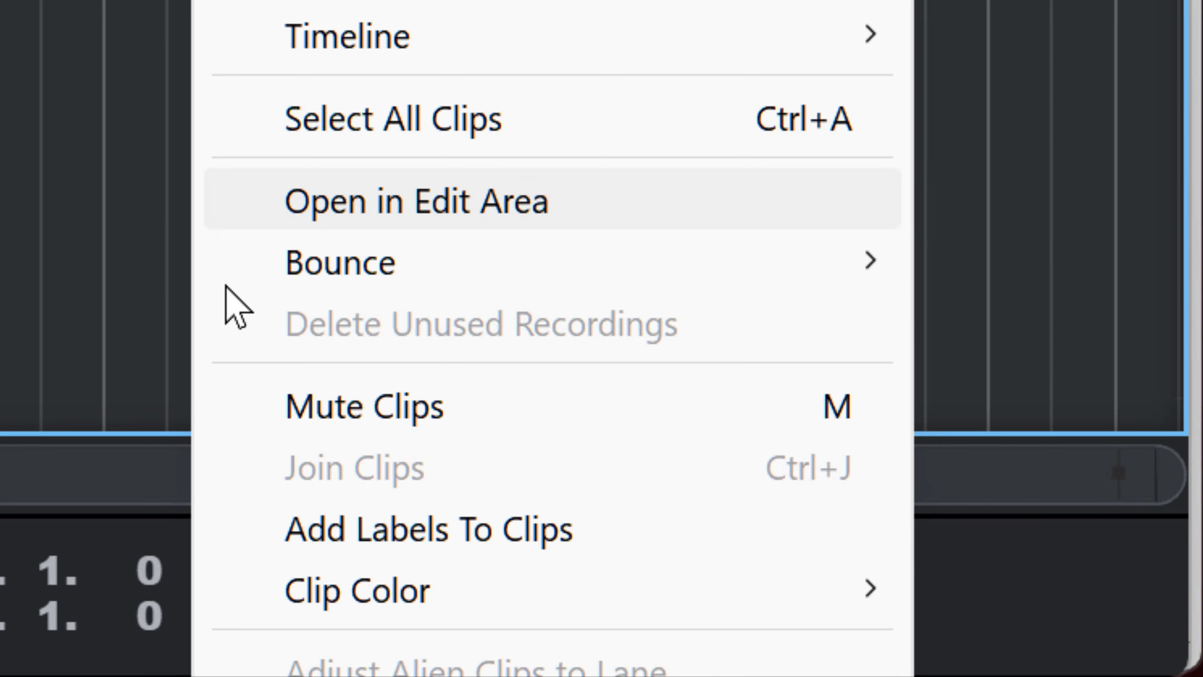
{"action": "mouse_move", "coordinate": [936, 550]}
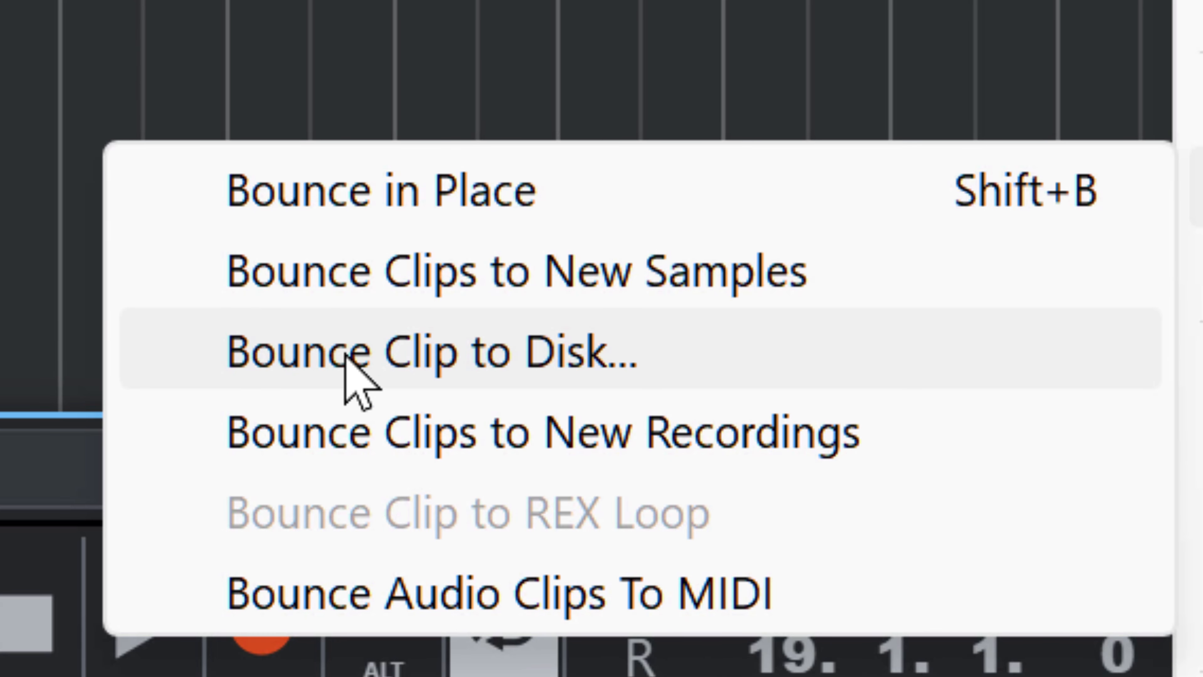
{"action": "left_click", "coordinate": [718, 594]}
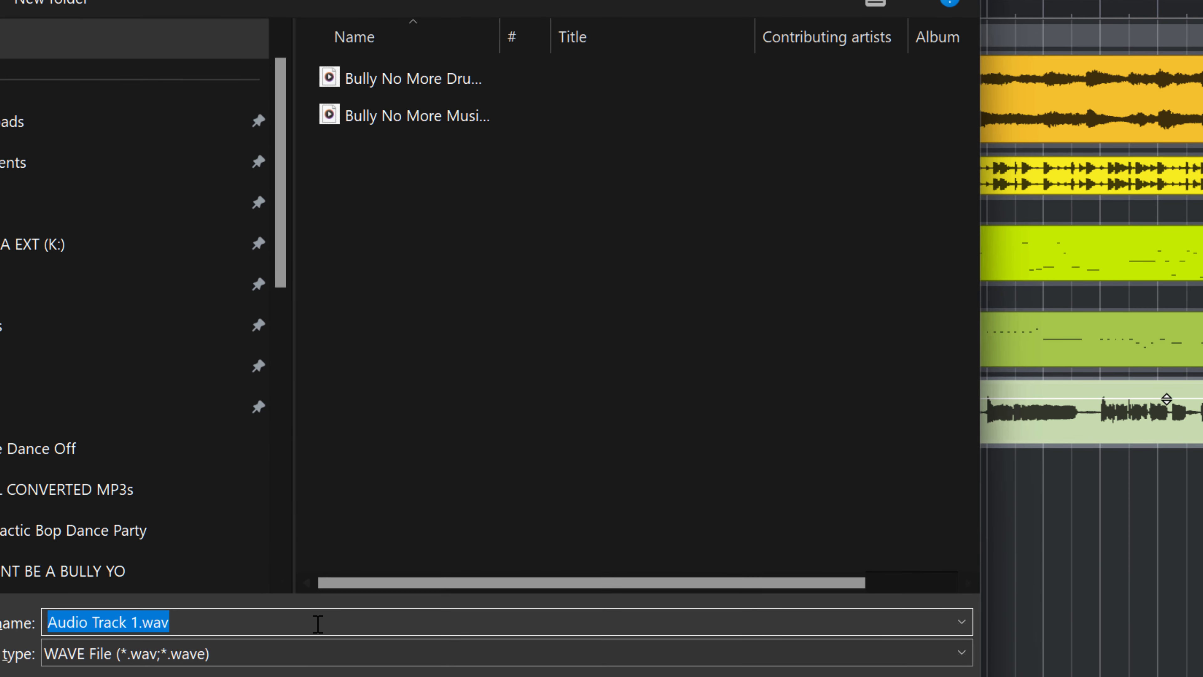
{"action": "type", "text": "Bully Te"}
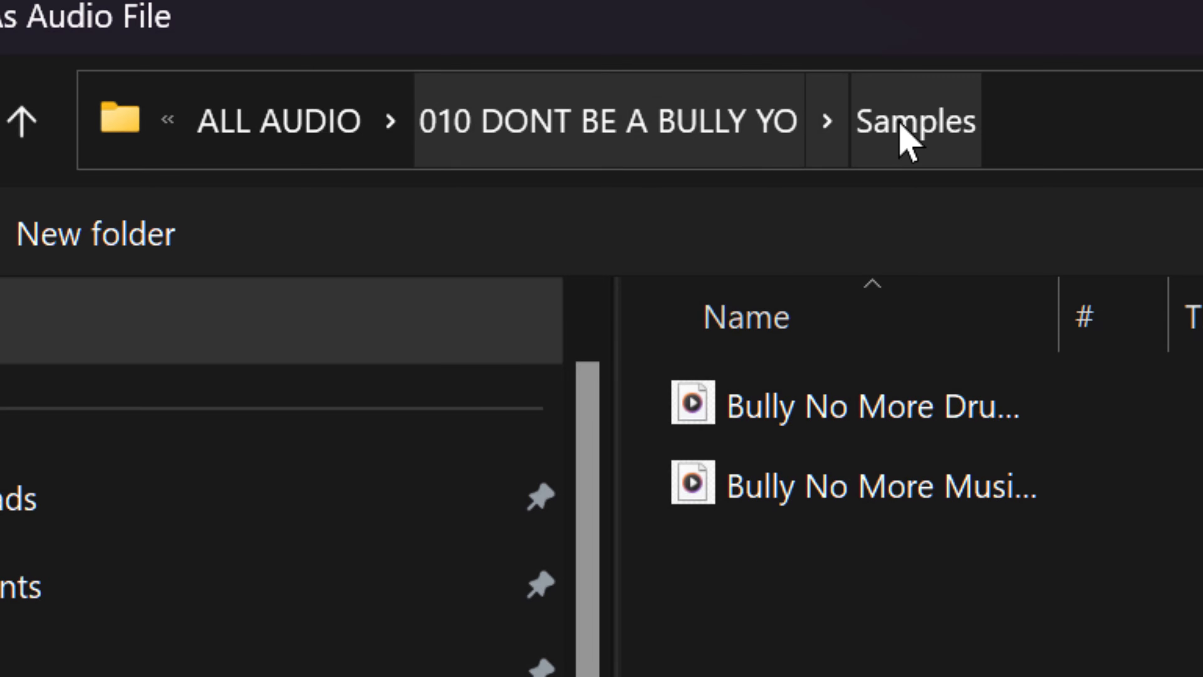
{"action": "key", "text": "Return"}
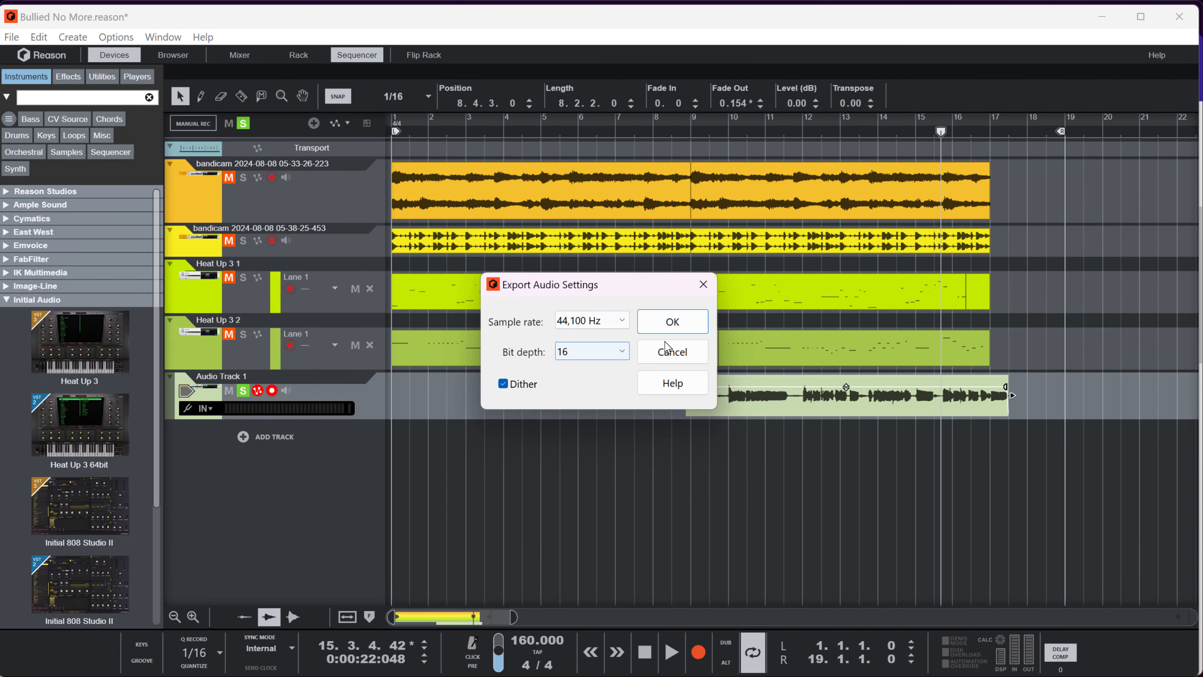
{"action": "left_click", "coordinate": [668, 327]}
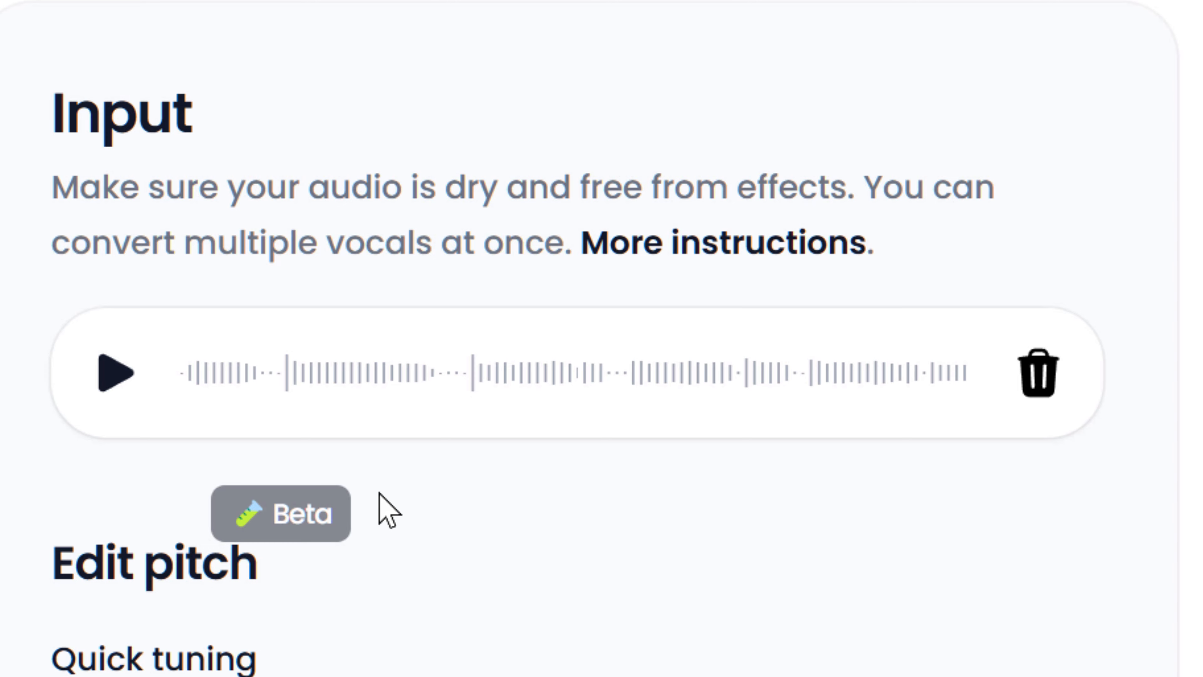
Play through the uploaded input vocal in Audimee and stop it
{"action": "left_click", "coordinate": [116, 379]}
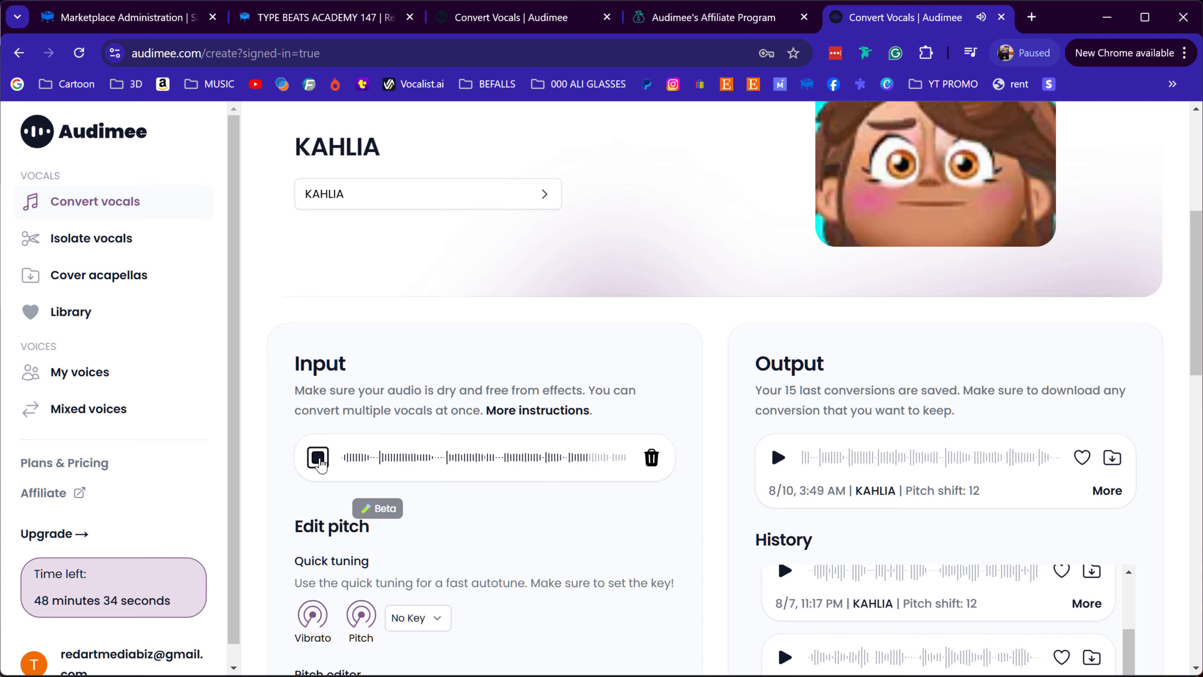
{"action": "left_click", "coordinate": [319, 457]}
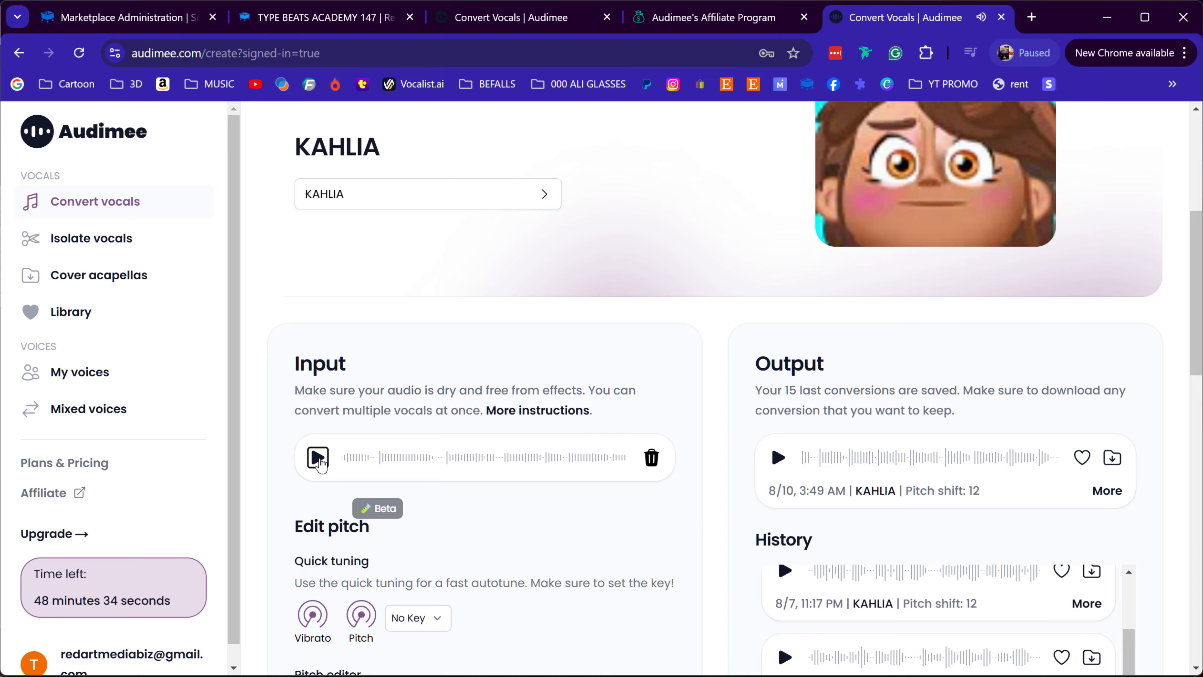
{"action": "scroll", "coordinate": [617, 491], "scroll_direction": "down", "scroll_amount": 10}
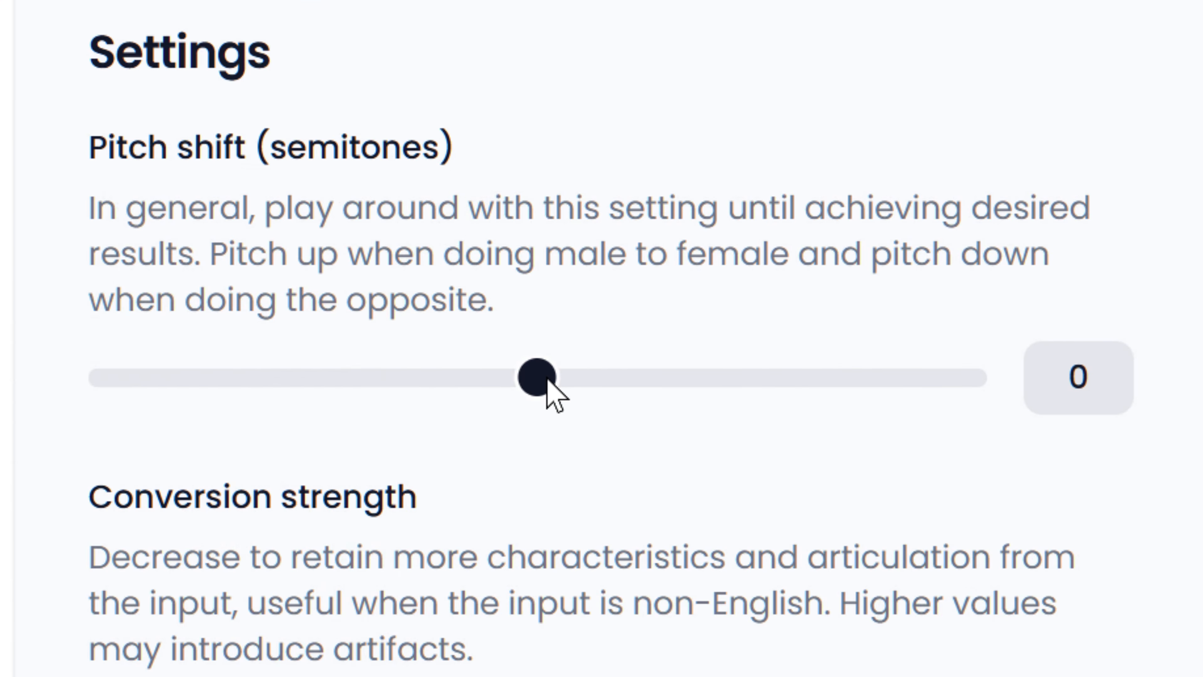
Set the pitch shift to 12 semitones and the conversion strength to 60%
{"action": "left_click_drag", "start_coordinate": [457, 377], "coordinate": [508, 376]}
{"action": "left_click_drag", "start_coordinate": [675, 389], "coordinate": [761, 378]}
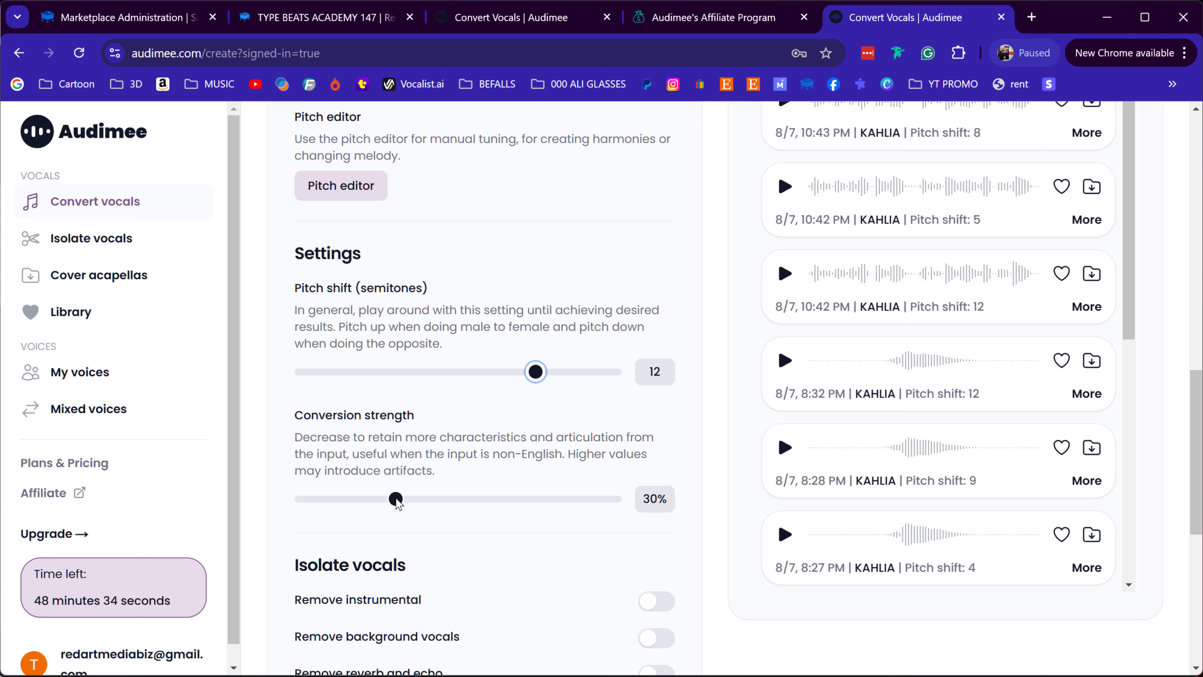
{"action": "left_click_drag", "start_coordinate": [398, 504], "coordinate": [496, 502]}
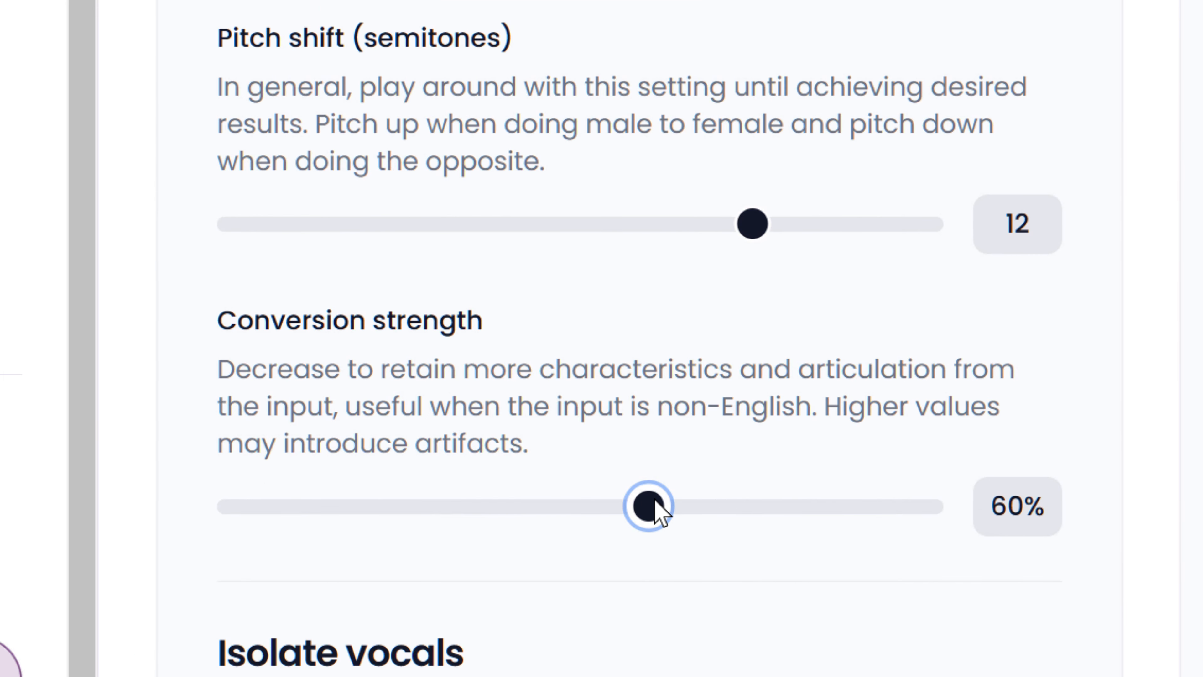
{"action": "left_click_drag", "start_coordinate": [674, 502], "coordinate": [680, 538]}
Review the conversion settings and convert the vocal with the KAHLIA voice, leaving the vocal isolation options off
{"action": "scroll", "coordinate": [709, 370], "scroll_direction": "down", "scroll_amount": 10}
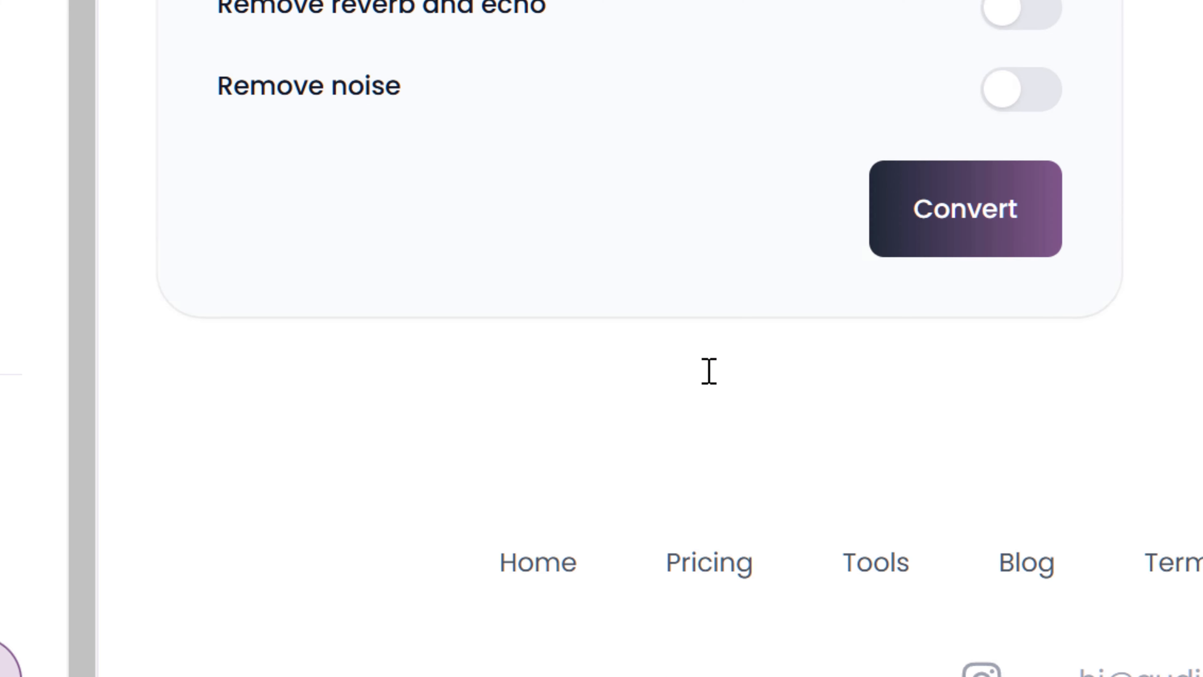
{"action": "scroll", "coordinate": [897, 355], "scroll_direction": "up", "scroll_amount": 10}
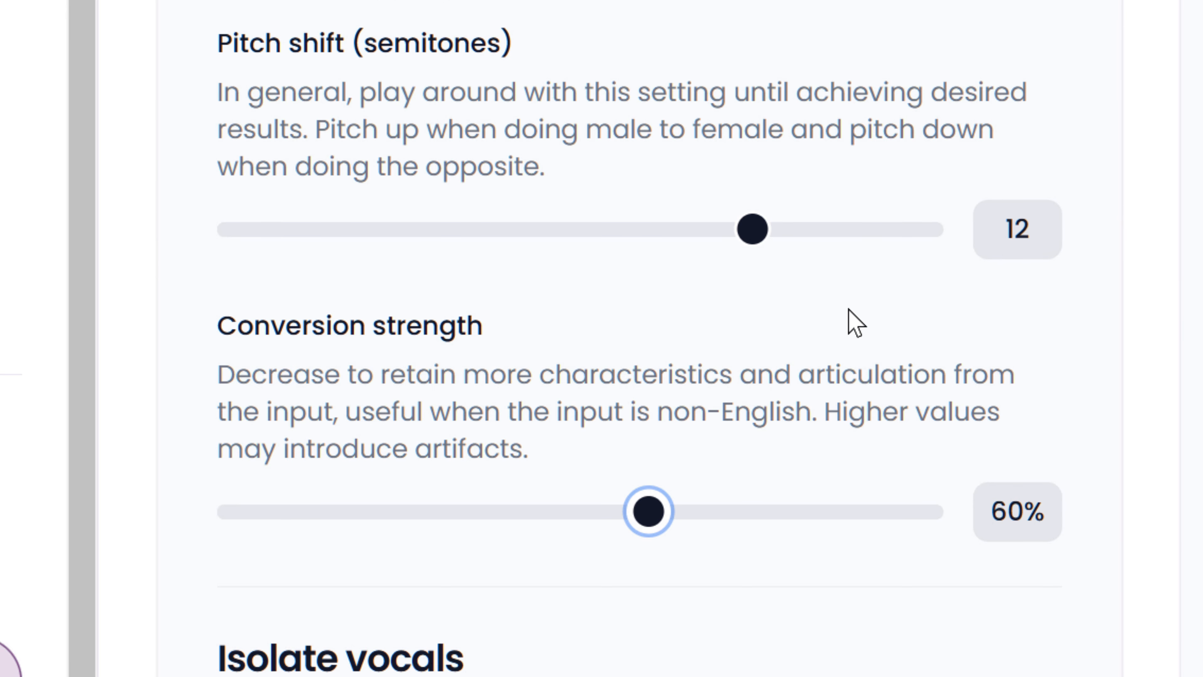
{"action": "scroll", "coordinate": [848, 322], "scroll_direction": "up", "scroll_amount": 10}
{"action": "scroll", "coordinate": [1015, 451], "scroll_direction": "down", "scroll_amount": 15}
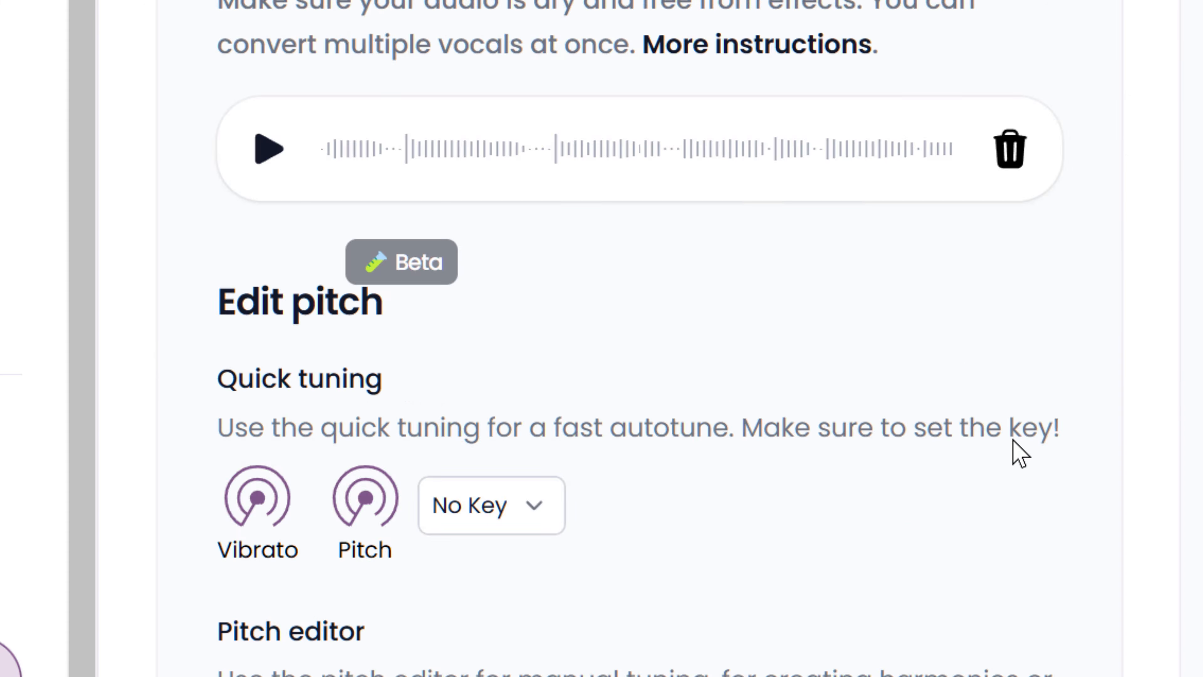
{"action": "left_click", "coordinate": [987, 387]}
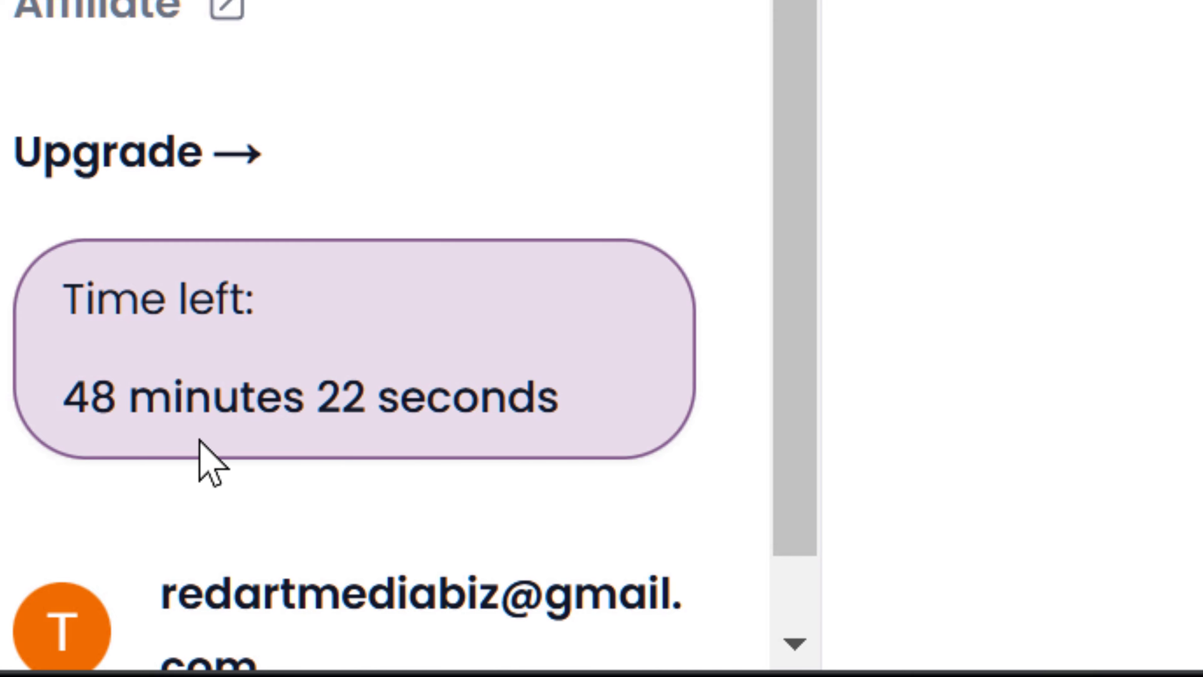
Play the newly converted KAHLIA vocal from the output and download it
{"action": "scroll", "coordinate": [1041, 413], "scroll_direction": "up", "scroll_amount": 10}
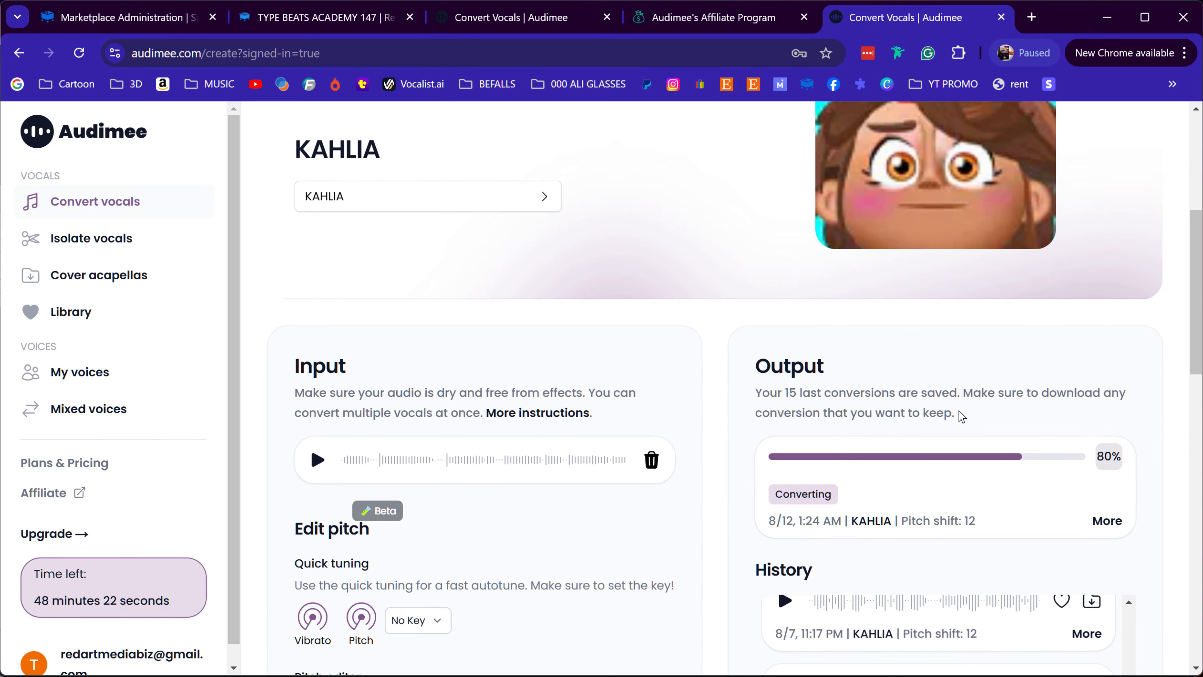
{"action": "scroll", "coordinate": [959, 411], "scroll_direction": "up", "scroll_amount": 2}
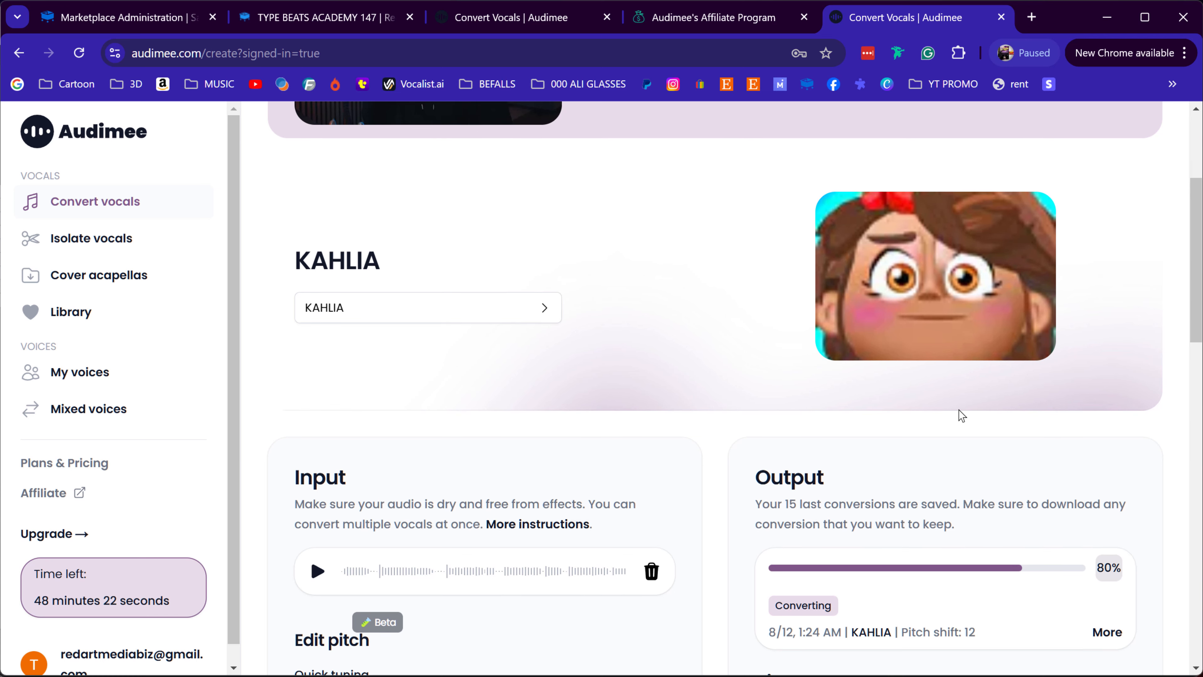
{"action": "scroll", "coordinate": [958, 410], "scroll_direction": "down", "scroll_amount": 2}
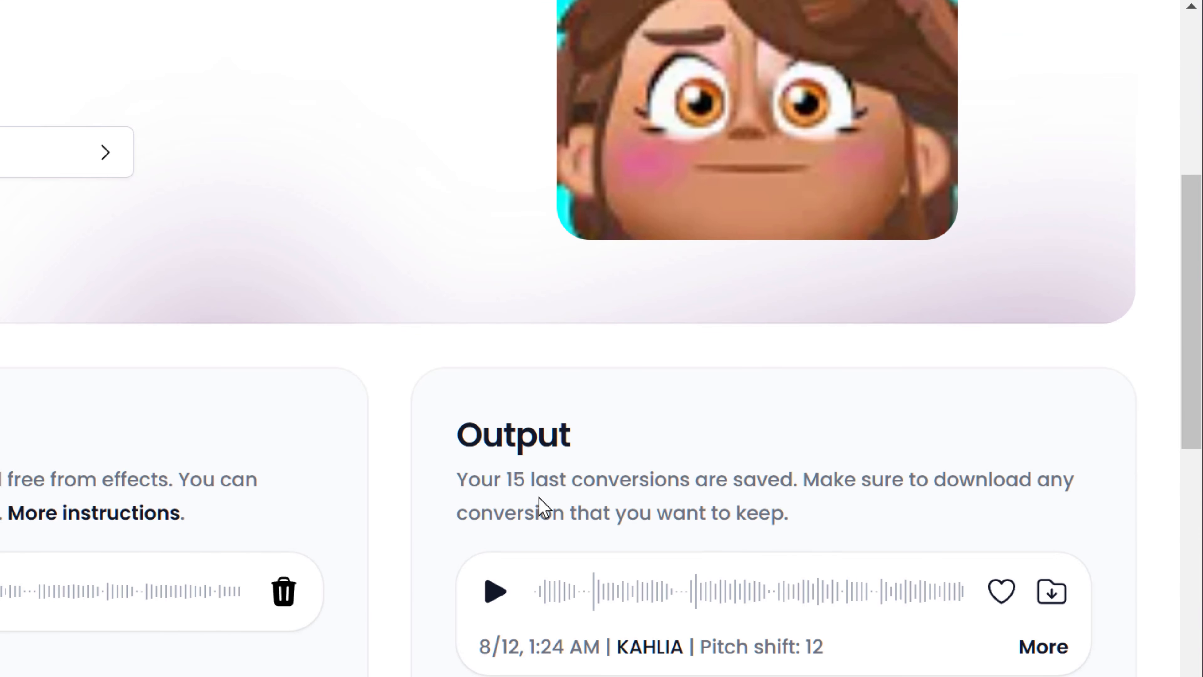
{"action": "left_click", "coordinate": [497, 593]}
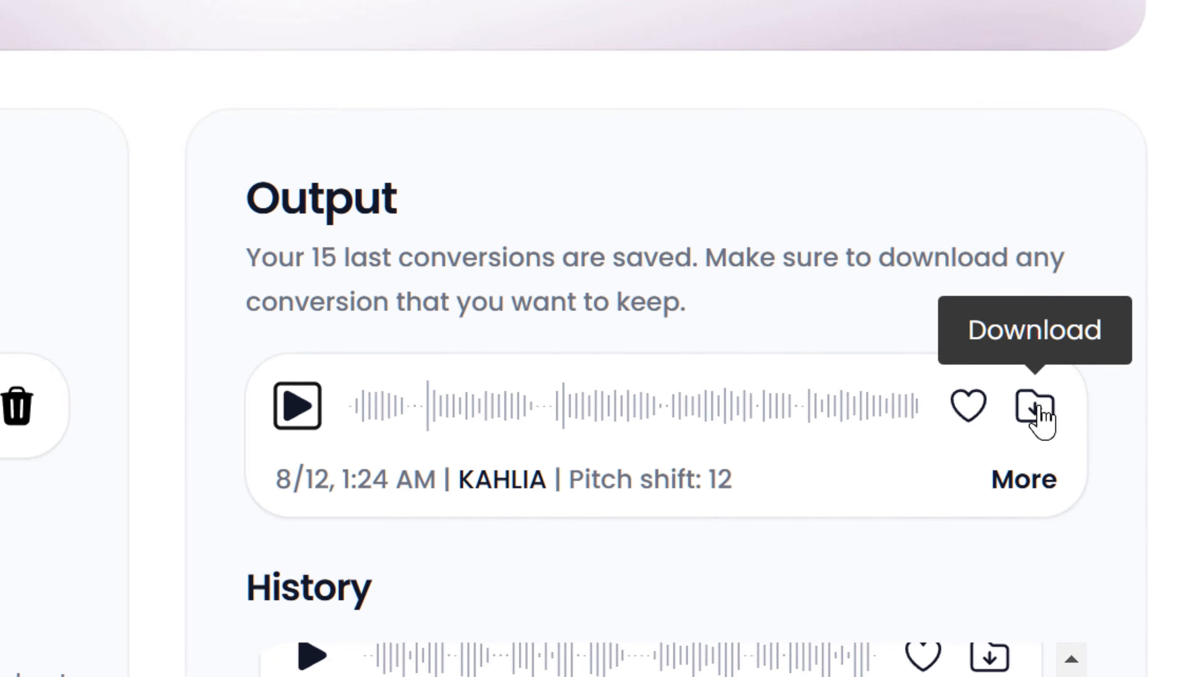
{"action": "left_click", "coordinate": [1114, 460]}
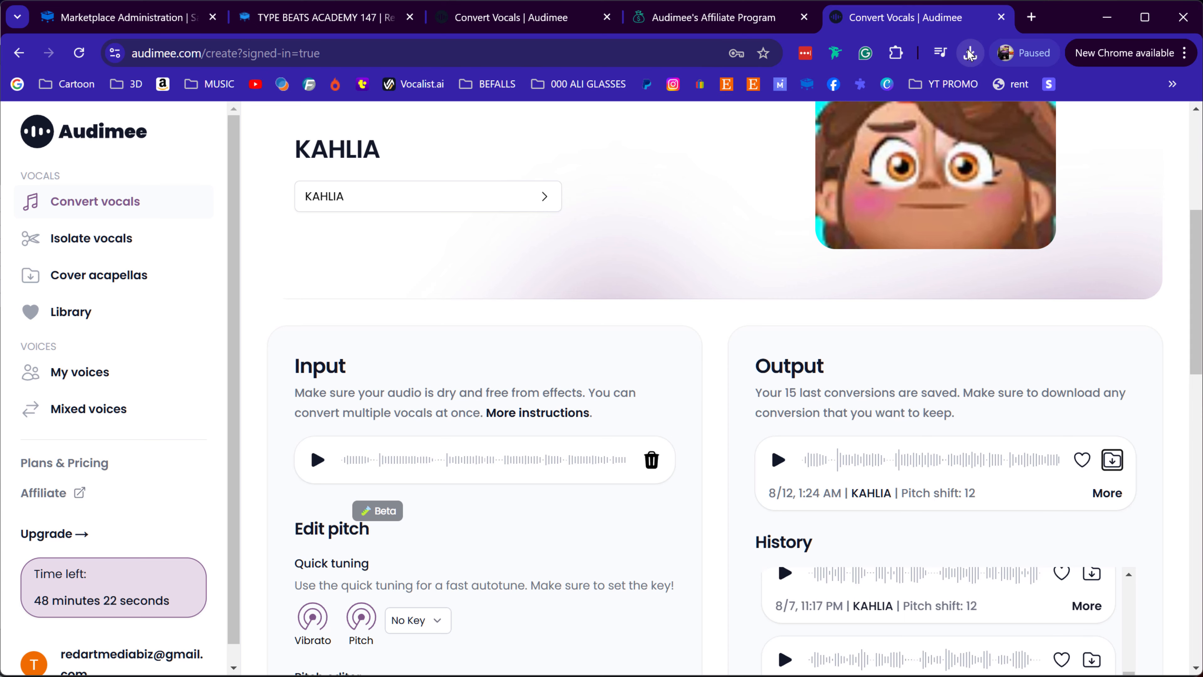
Show the downloaded Bully Tee Vox-KAHLIA.wav in its folder and arrange the Reason and Samples windows side by side
{"action": "left_click", "coordinate": [968, 50]}
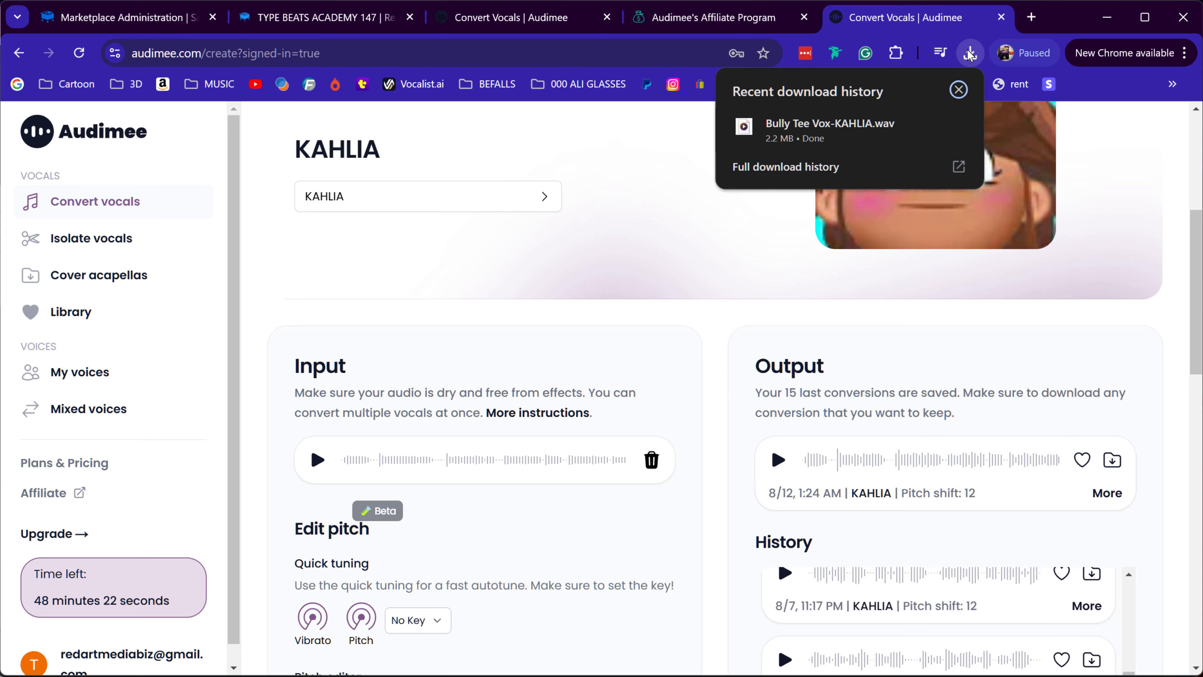
{"action": "left_click", "coordinate": [925, 125]}
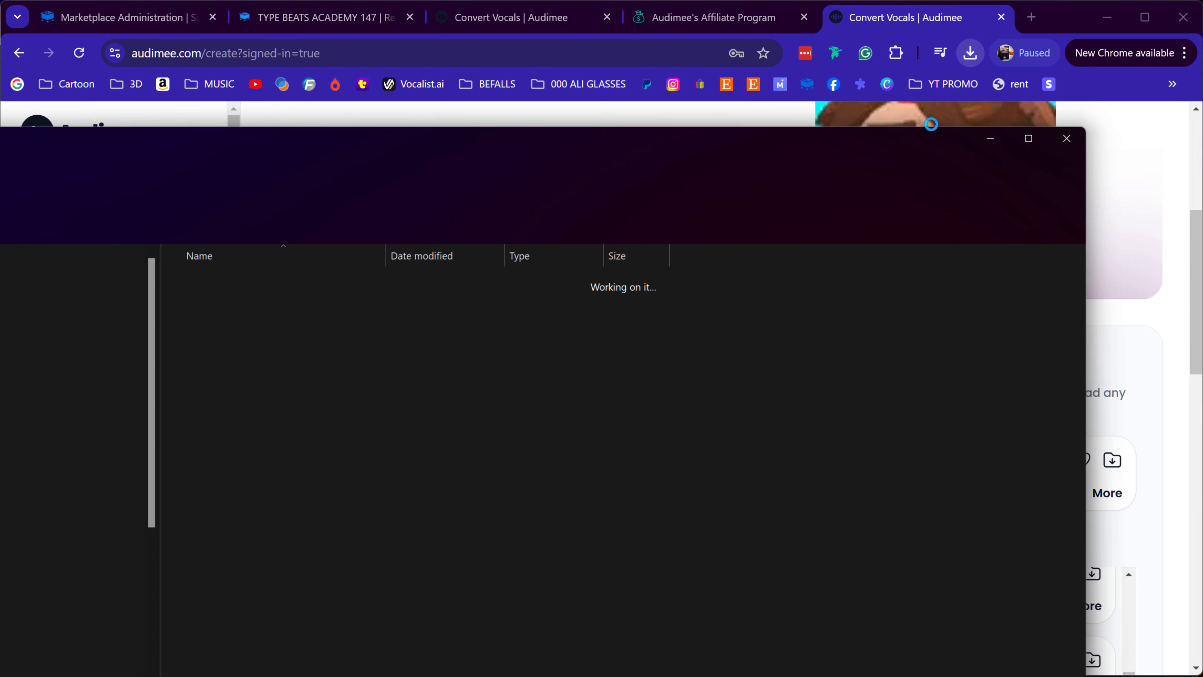
{"action": "left_click_drag", "start_coordinate": [349, 143], "coordinate": [1096, 99]}
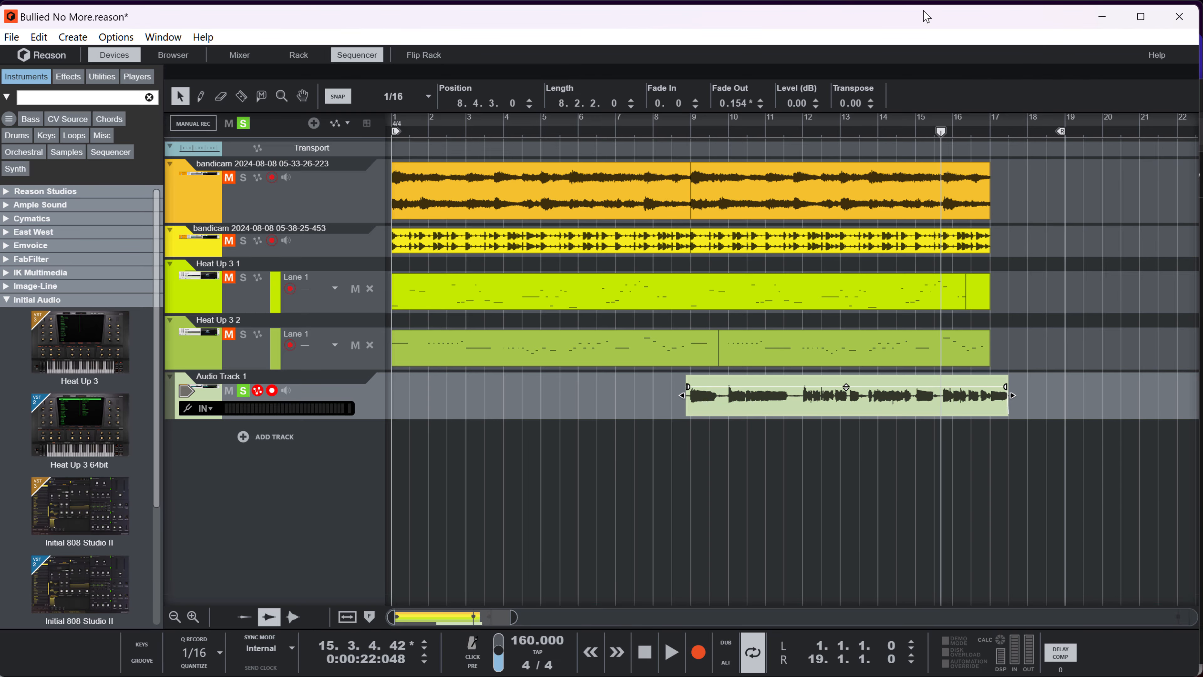
{"action": "left_click_drag", "start_coordinate": [1023, 25], "coordinate": [393, 51]}
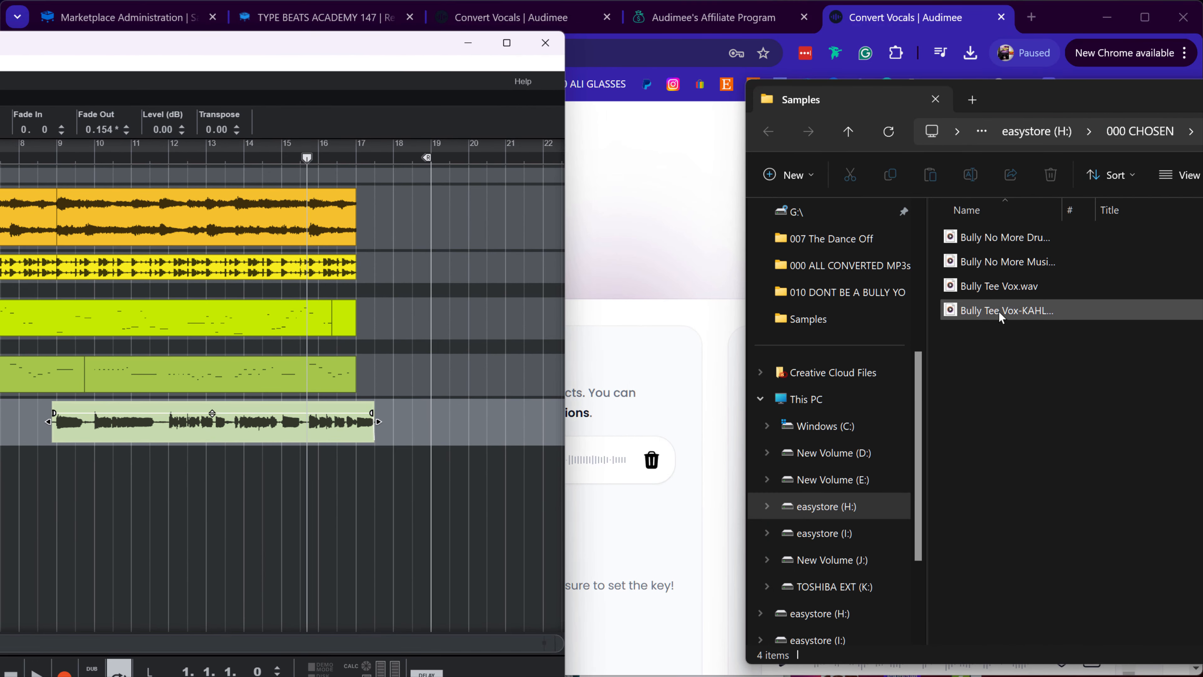
{"action": "mouse_move", "coordinate": [1001, 314]}
{"action": "left_mouse_down"}
{"action": "mouse_move", "coordinate": [303, 472]}
{"action": "mouse_move", "coordinate": [462, 436]}
{"action": "mouse_move", "coordinate": [388, 432]}
{"action": "mouse_move", "coordinate": [411, 425]}
{"action": "left_mouse_up"}
{"action": "left_click", "coordinate": [420, 427]}
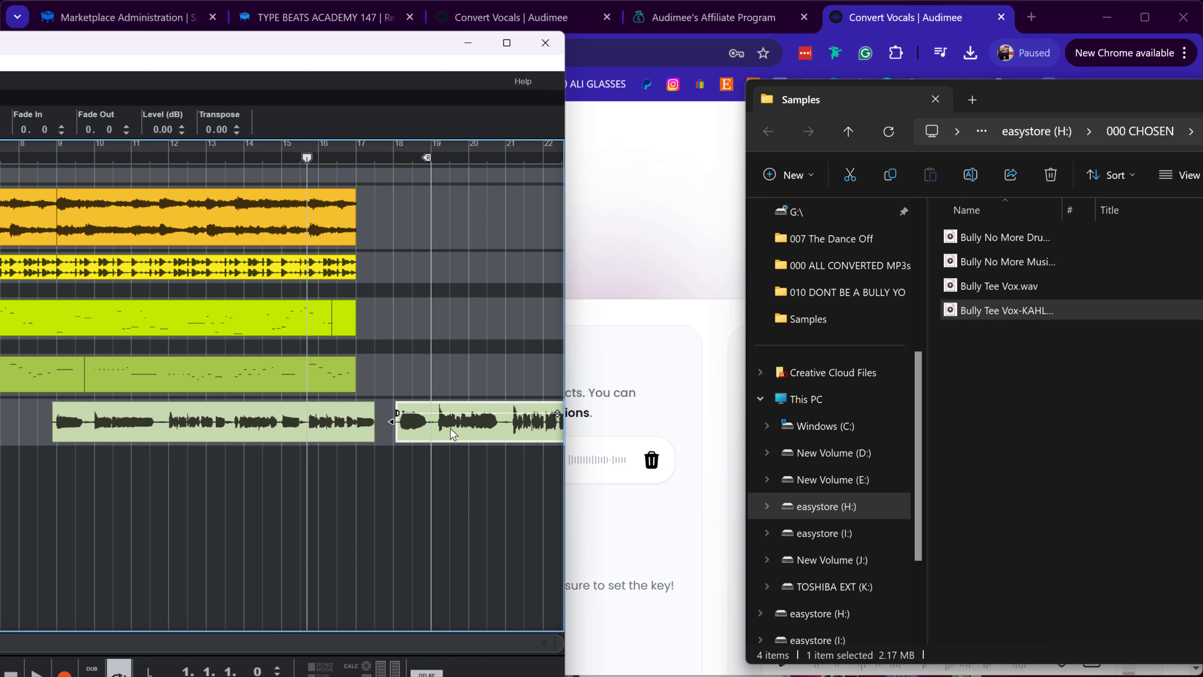
{"action": "key", "text": "Delete"}
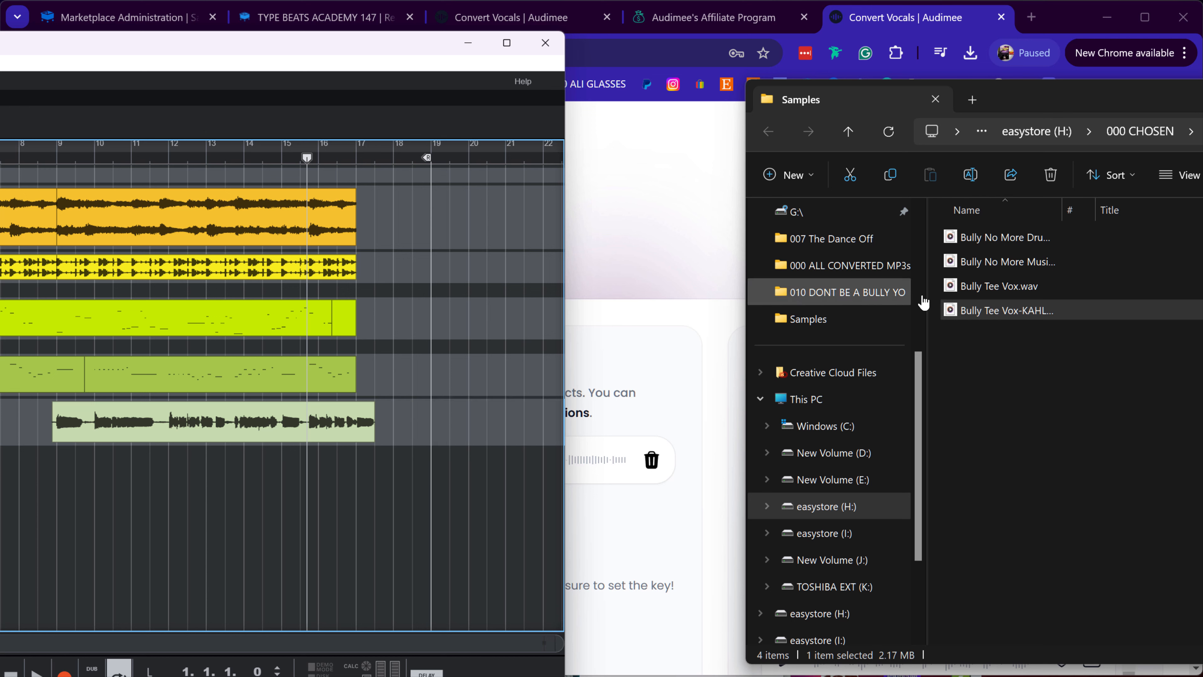
Import Bully Tee Vox-KAHLIA.wav into the sequencer aligned with the existing vocal clip, and delete the old vocal clip
{"action": "mouse_move", "coordinate": [1010, 317]}
{"action": "left_mouse_down"}
{"action": "mouse_move", "coordinate": [268, 417]}
{"action": "mouse_move", "coordinate": [256, 472]}
{"action": "mouse_move", "coordinate": [232, 387]}
{"action": "left_mouse_up"}
{"action": "left_click_drag", "start_coordinate": [324, 425], "coordinate": [140, 416]}
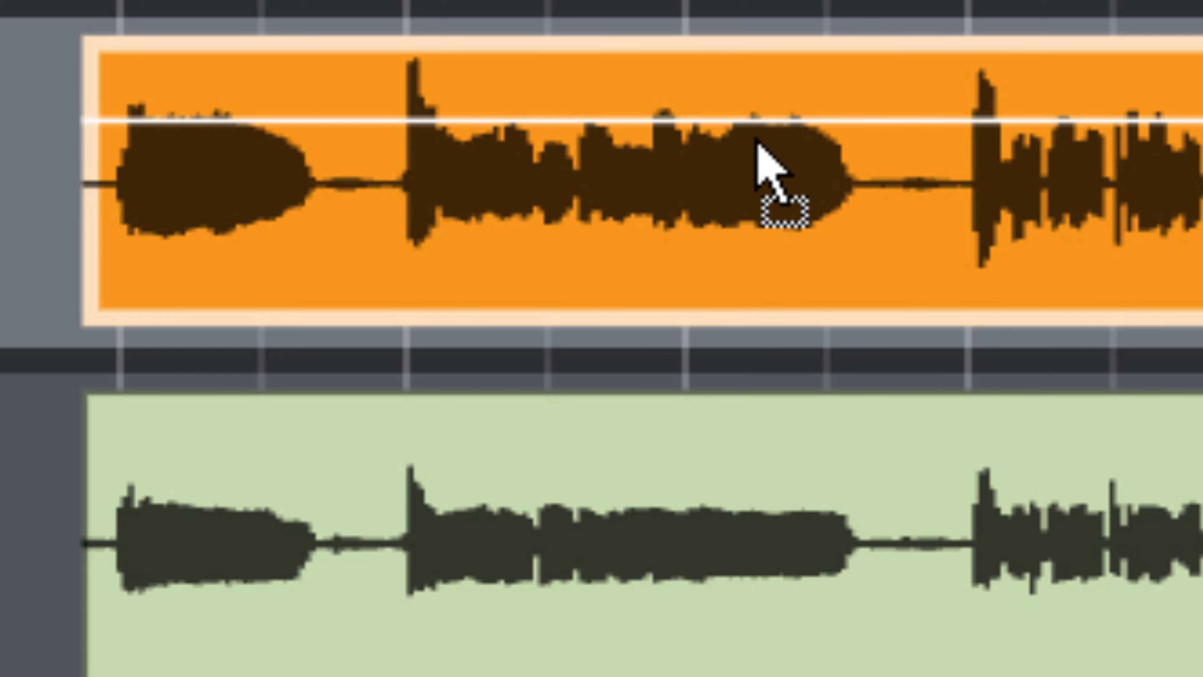
{"action": "left_click_drag", "start_coordinate": [757, 142], "coordinate": [757, 142]}
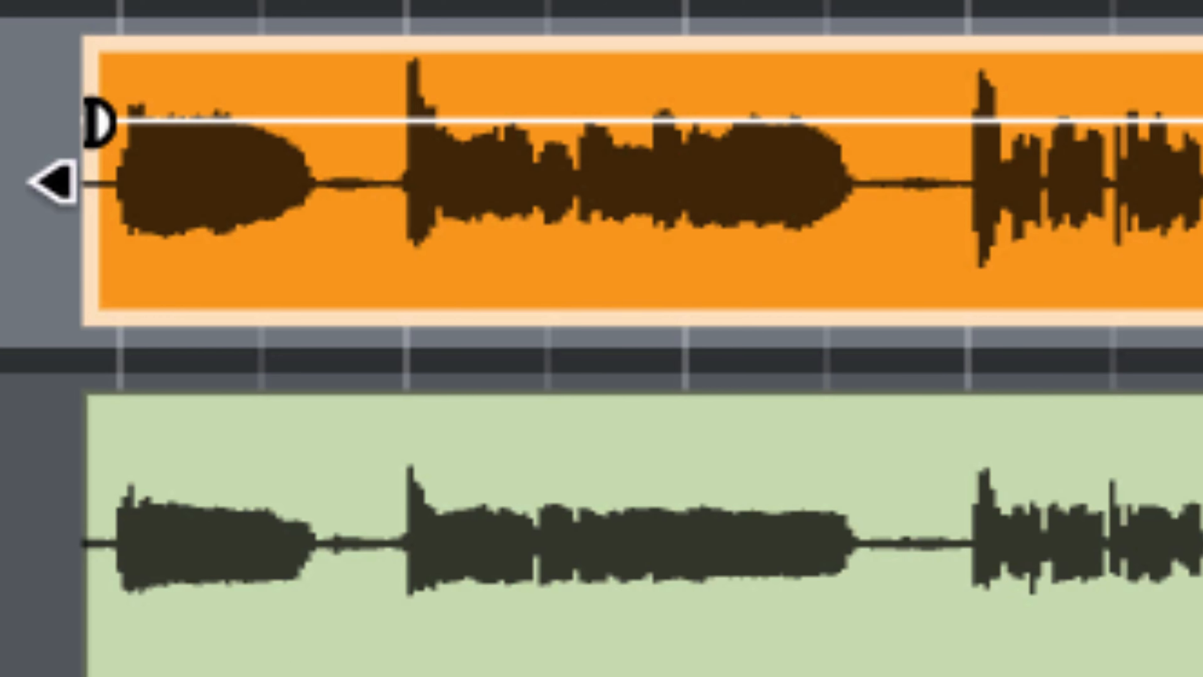
{"action": "left_click", "coordinate": [974, 600]}
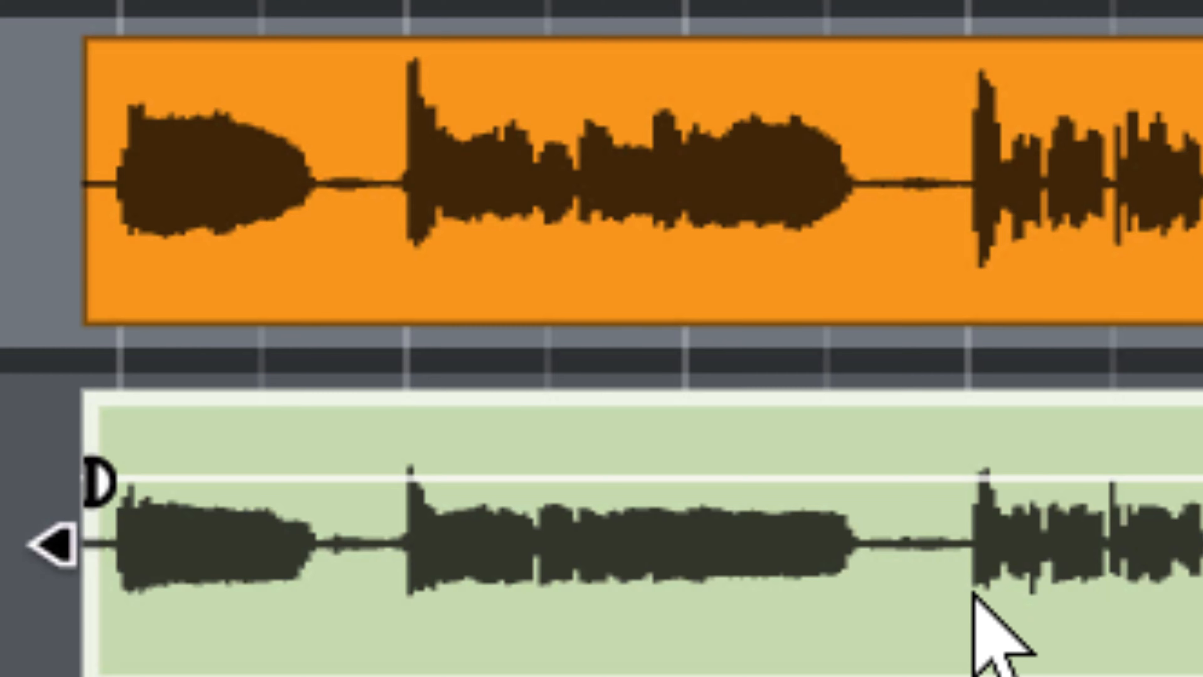
{"action": "key", "text": "Delete"}
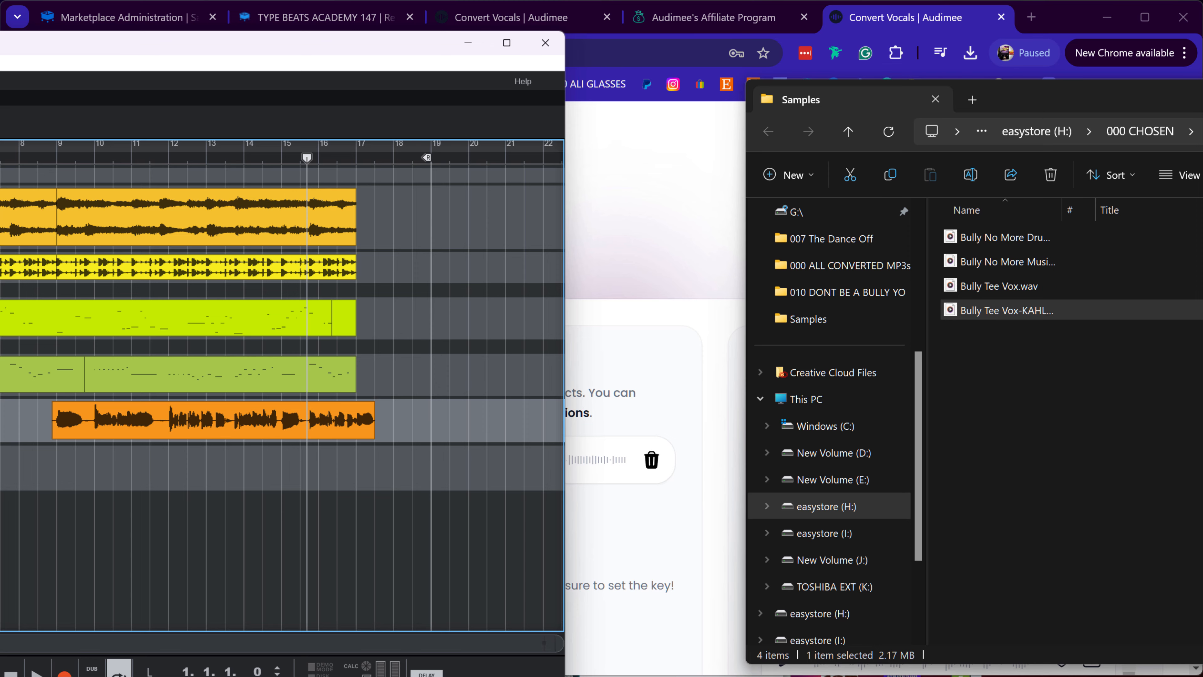
With snap set to Bar, extend the KAHLIA clip's start to bar 8, move it onto Audio Track 1 and play it
{"action": "left_click_drag", "start_coordinate": [1, 41], "coordinate": [588, 10]}
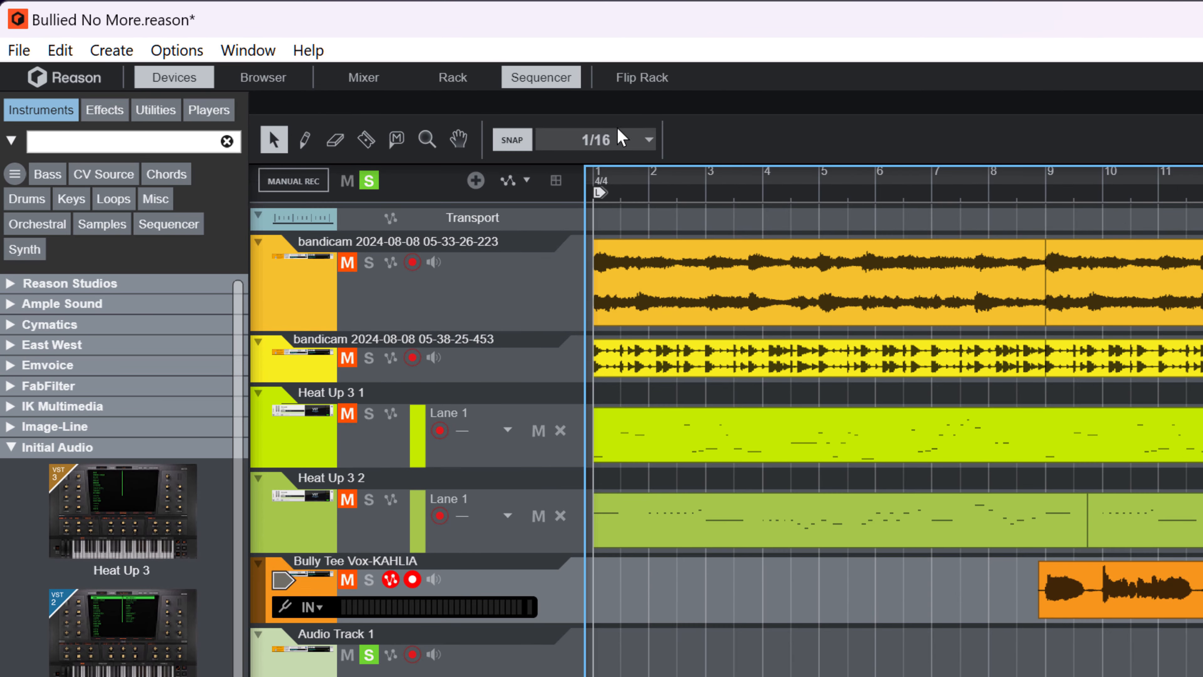
{"action": "left_click", "coordinate": [648, 139]}
{"action": "left_click", "coordinate": [586, 193]}
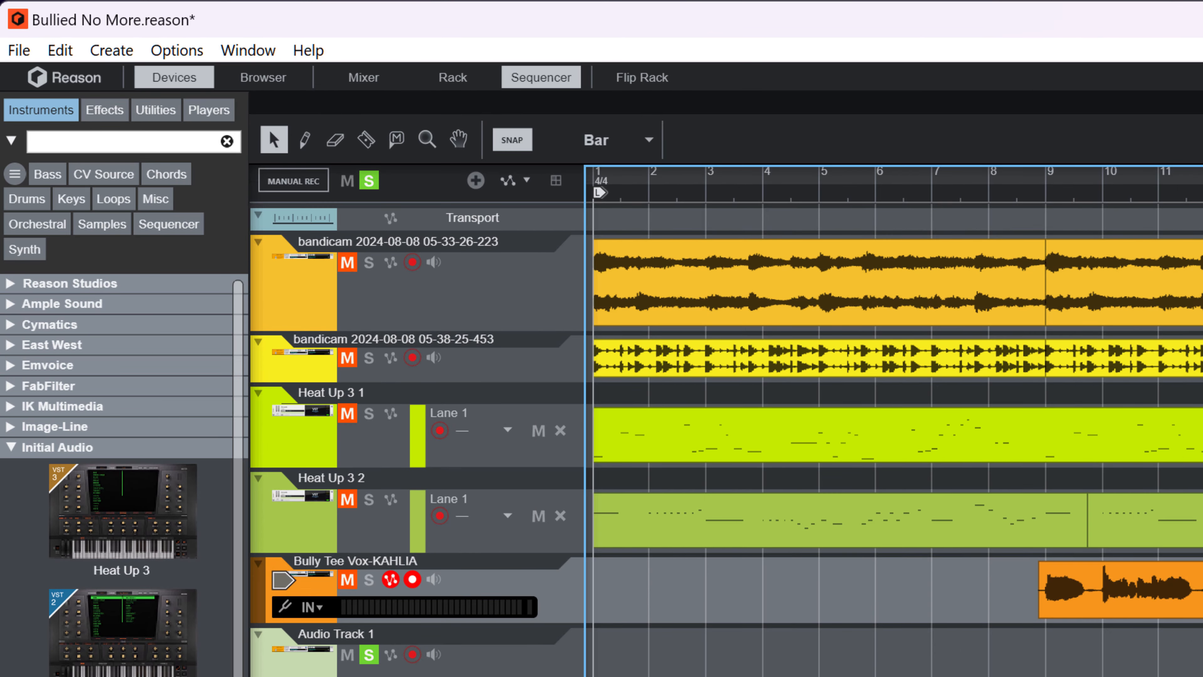
{"action": "left_click", "coordinate": [1045, 589]}
{"action": "left_click_drag", "start_coordinate": [1028, 588], "coordinate": [1016, 652]}
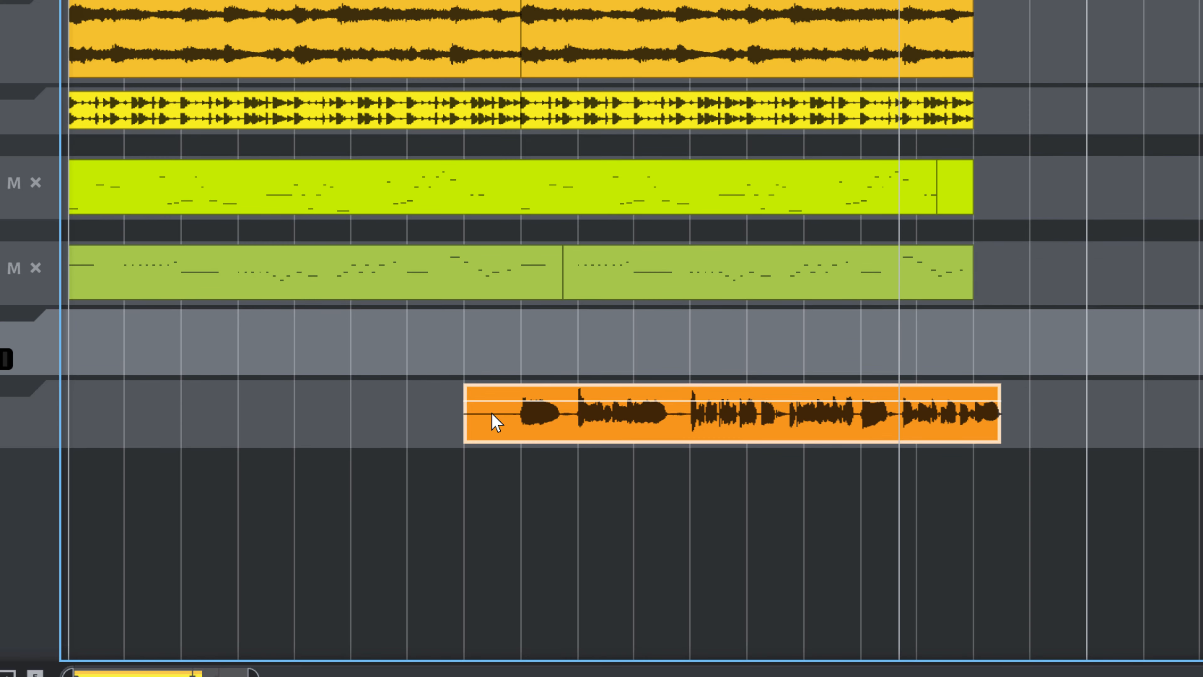
{"action": "left_click_drag", "start_coordinate": [495, 422], "coordinate": [495, 421]}
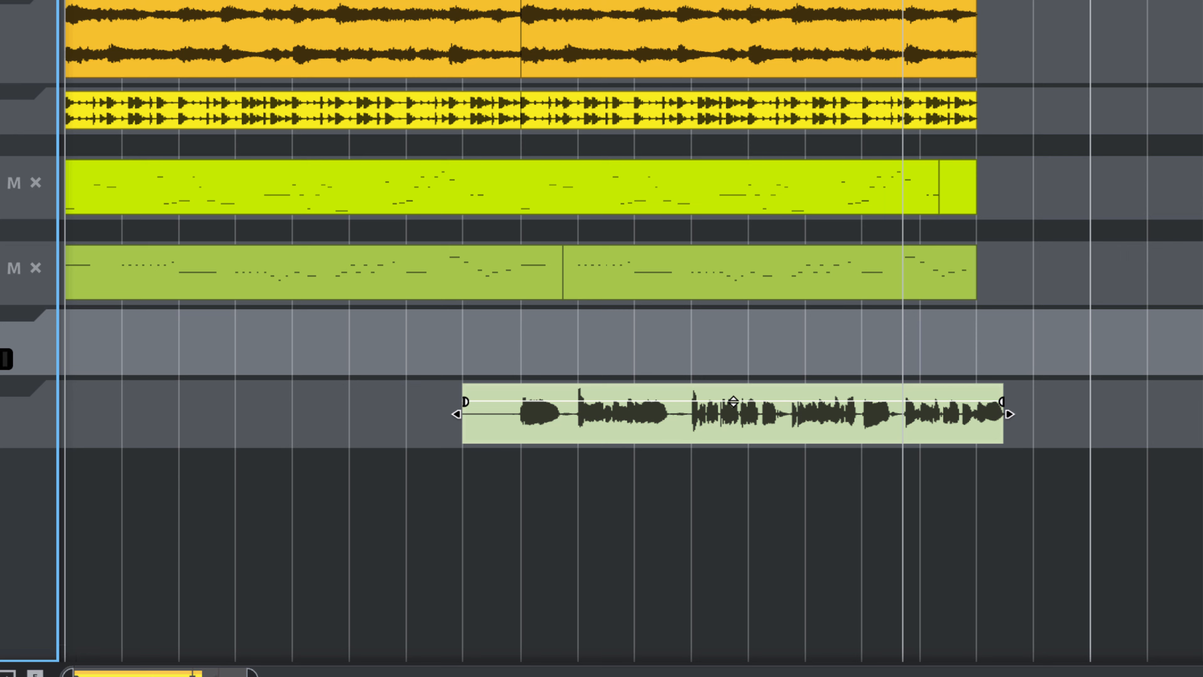
{"action": "key", "text": "space"}
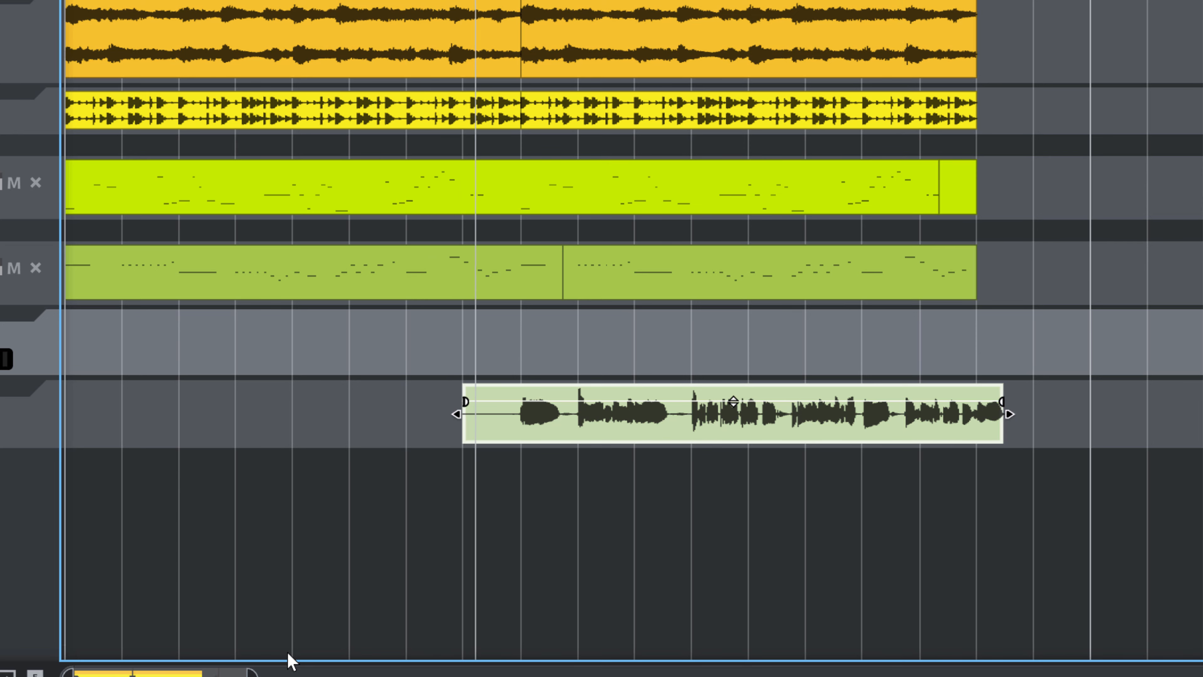
Duplicate the bar 9 to 17 section of both bandicam and both Heat Up 3 tracks to bar 17
{"action": "left_click_drag", "start_coordinate": [252, 673], "coordinate": [339, 673]}
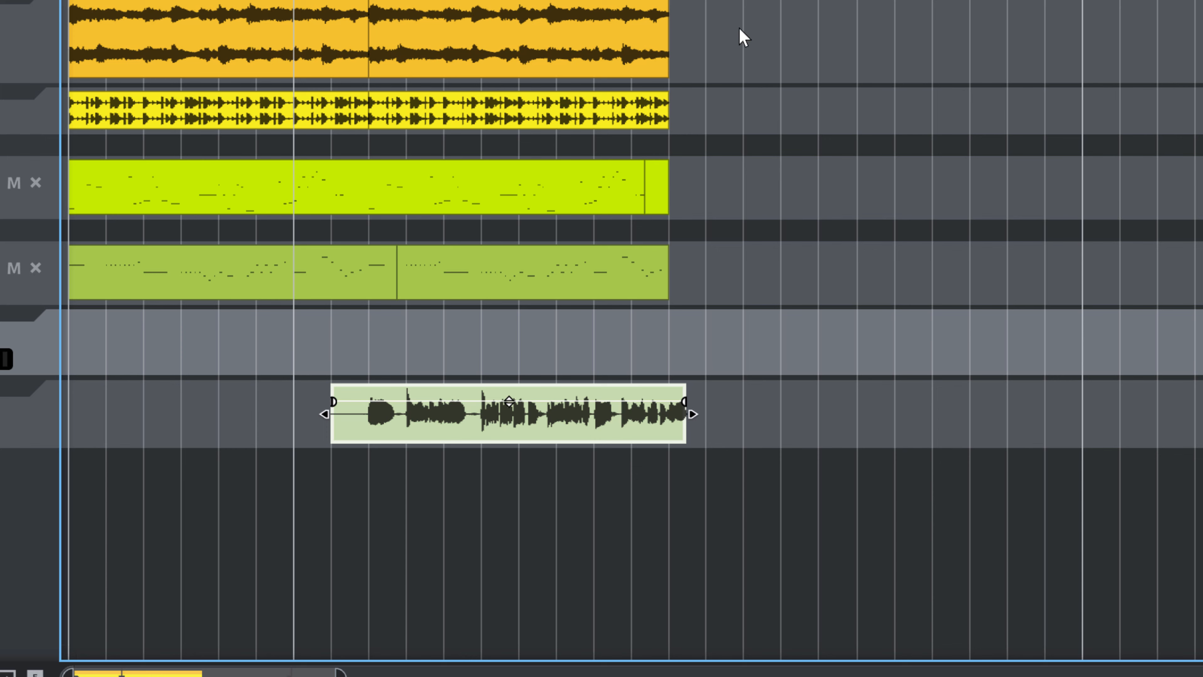
{"action": "left_click_drag", "start_coordinate": [739, 28], "coordinate": [126, 102]}
{"action": "left_click_drag", "start_coordinate": [781, 2], "coordinate": [371, 305]}
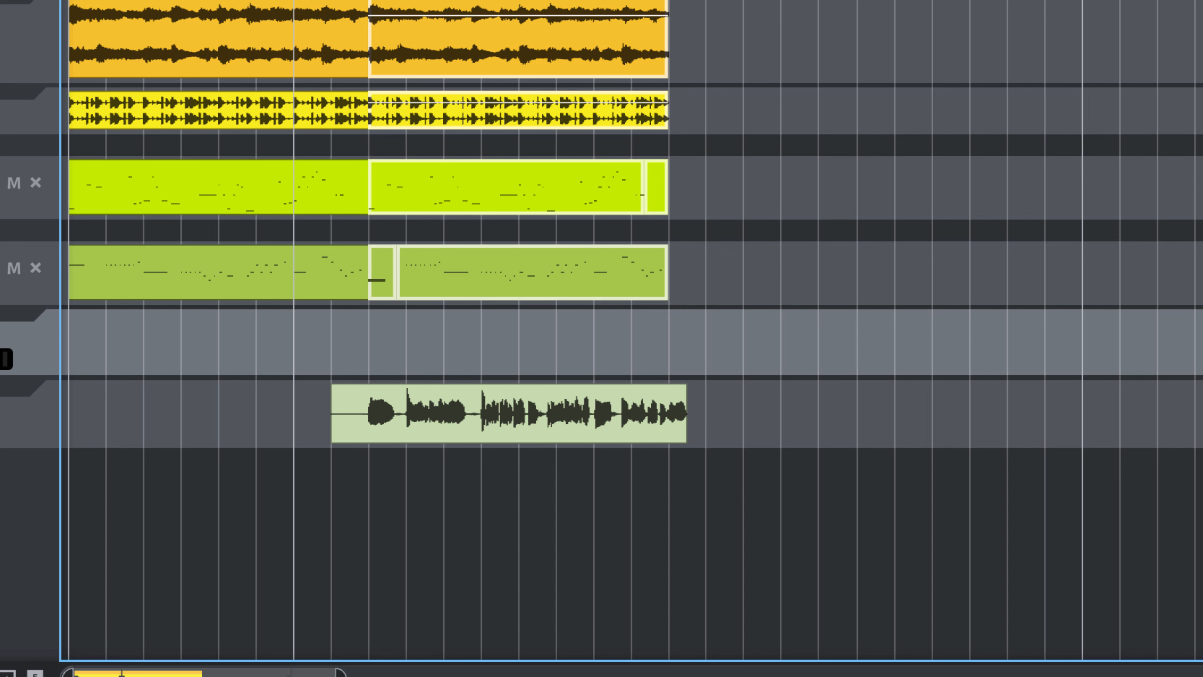
{"action": "left_click_drag", "start_coordinate": [654, 241], "coordinate": [383, 302]}
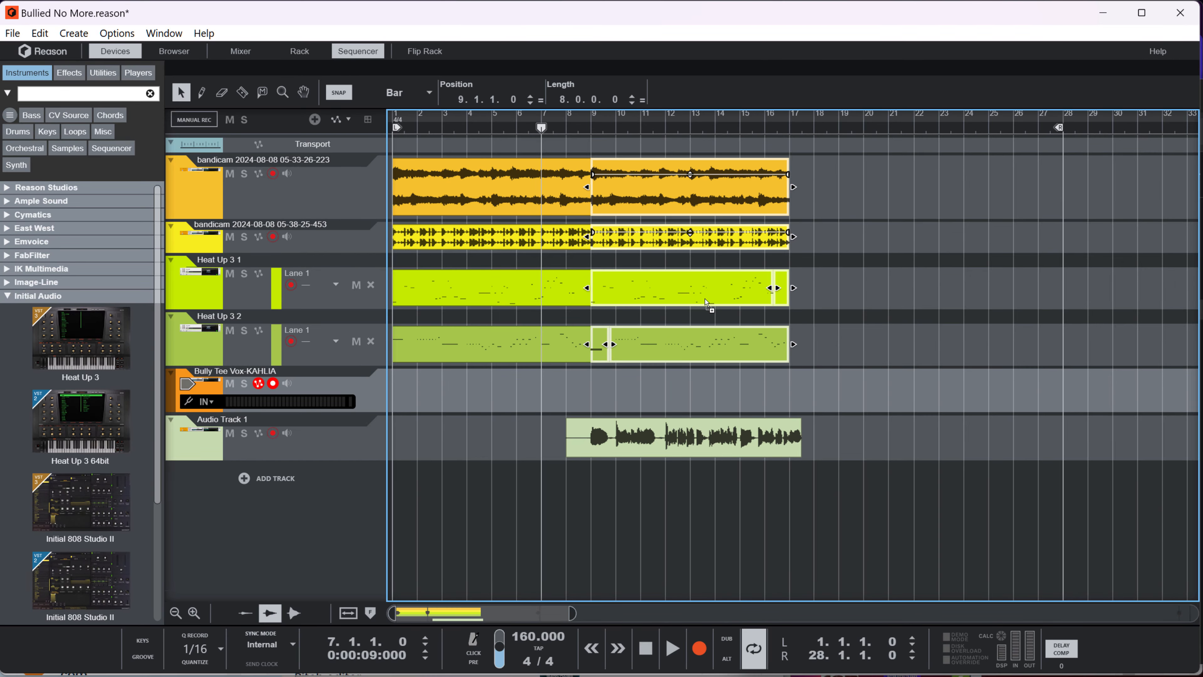
{"action": "key", "text": "ctrl+d"}
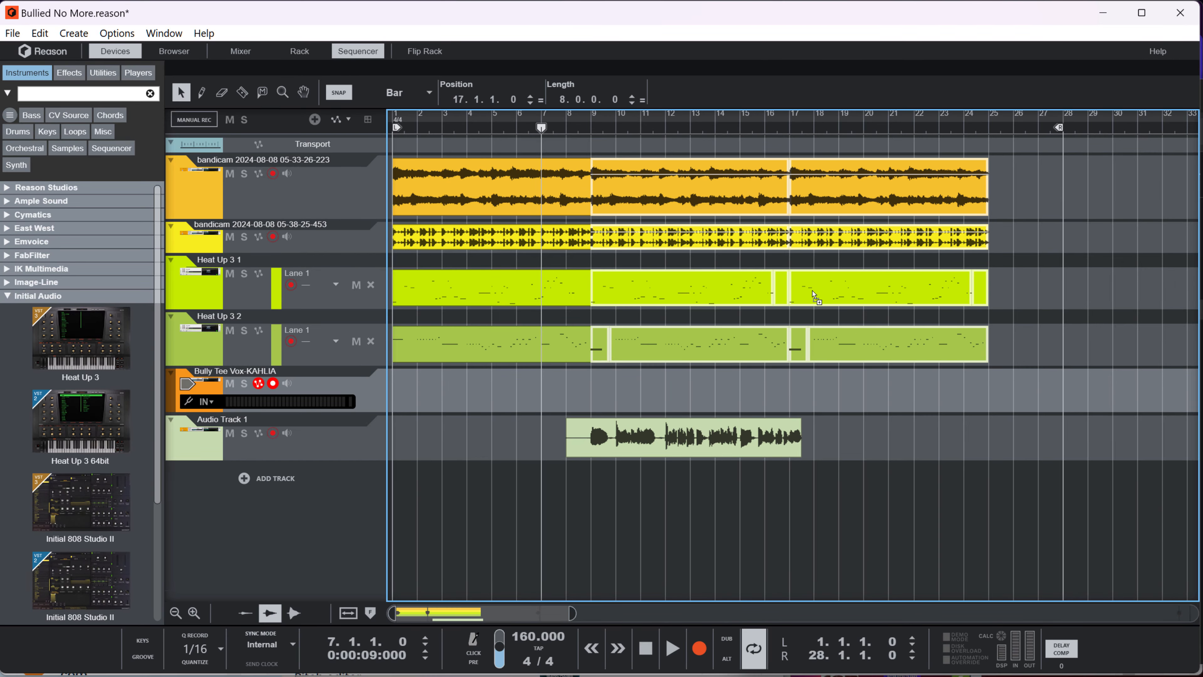
Play the arrangement from bar 8 to hear the KAHLIA vocal with the music
{"action": "left_click_drag", "start_coordinate": [582, 123], "coordinate": [614, 38]}
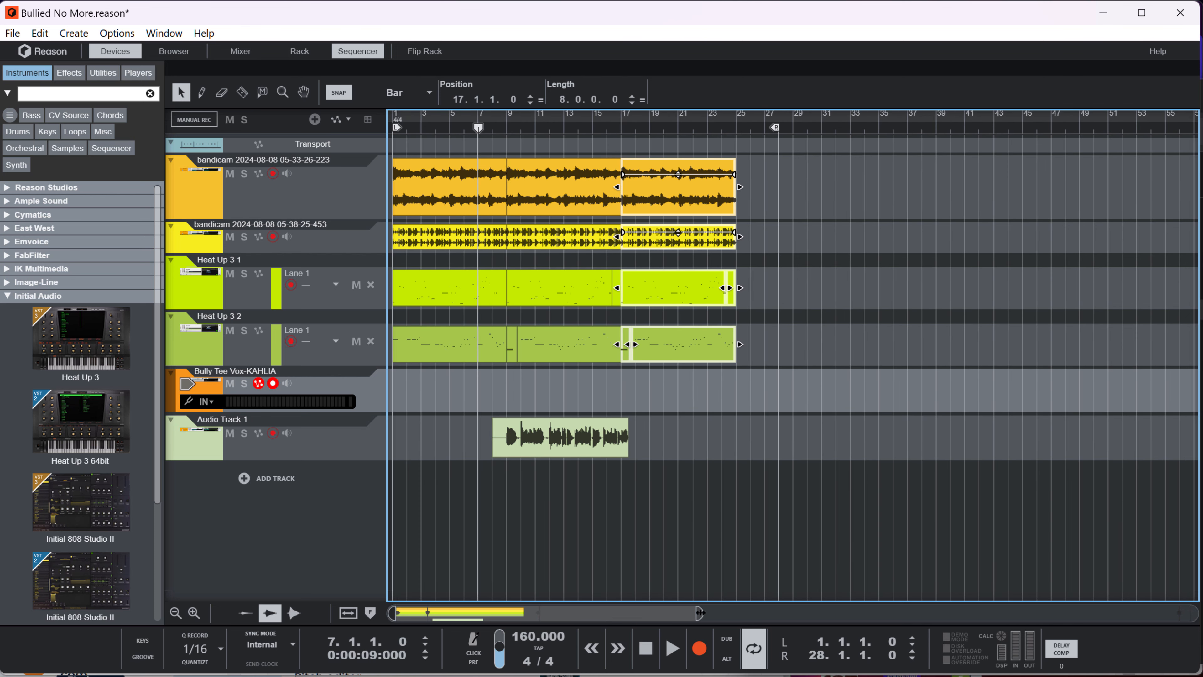
{"action": "left_click_drag", "start_coordinate": [700, 613], "coordinate": [524, 613]}
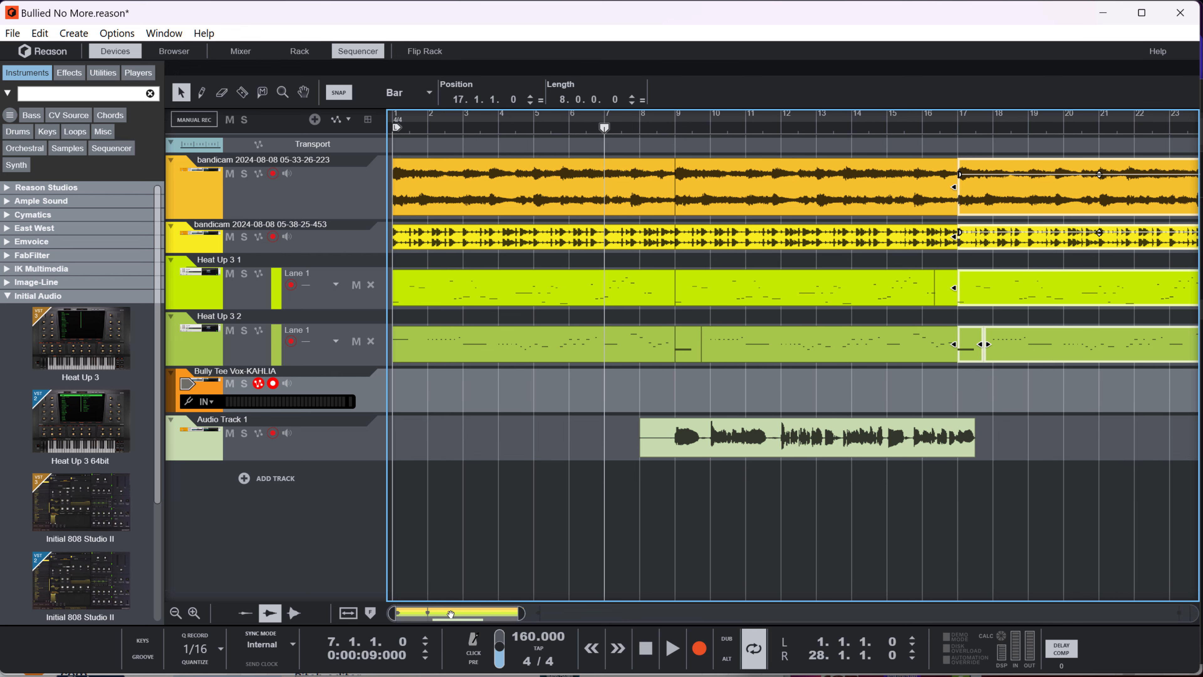
{"action": "left_click_drag", "start_coordinate": [451, 614], "coordinate": [472, 614]}
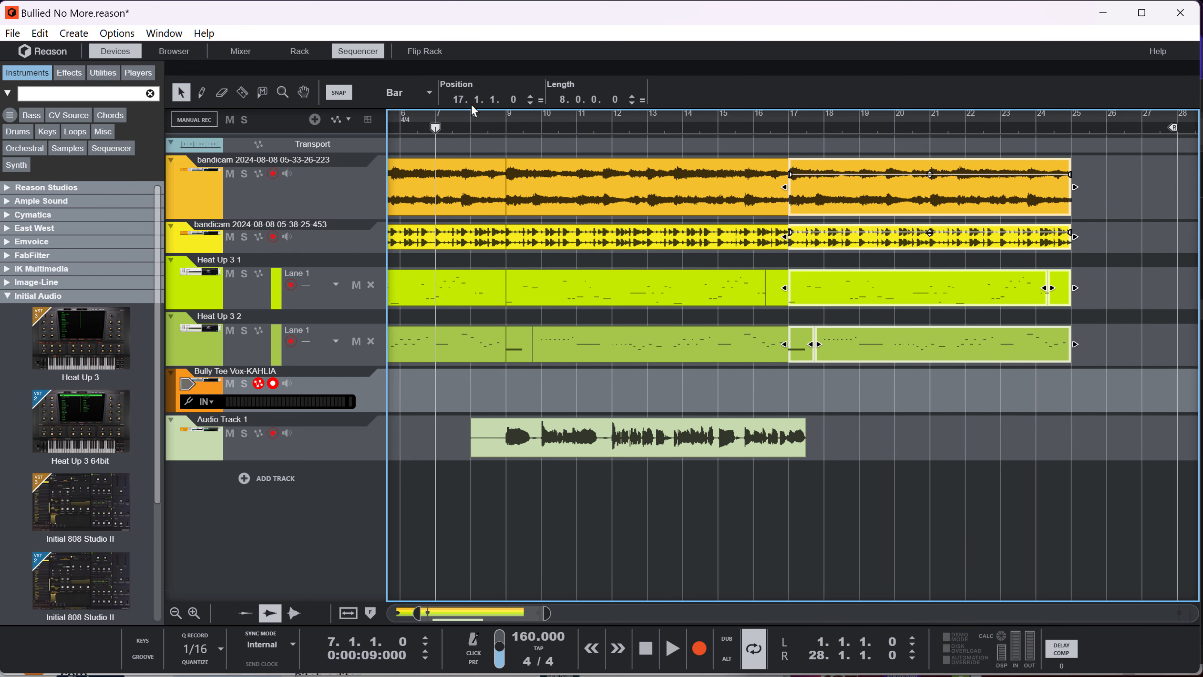
{"action": "left_click", "coordinate": [468, 127]}
{"action": "key", "text": "space"}
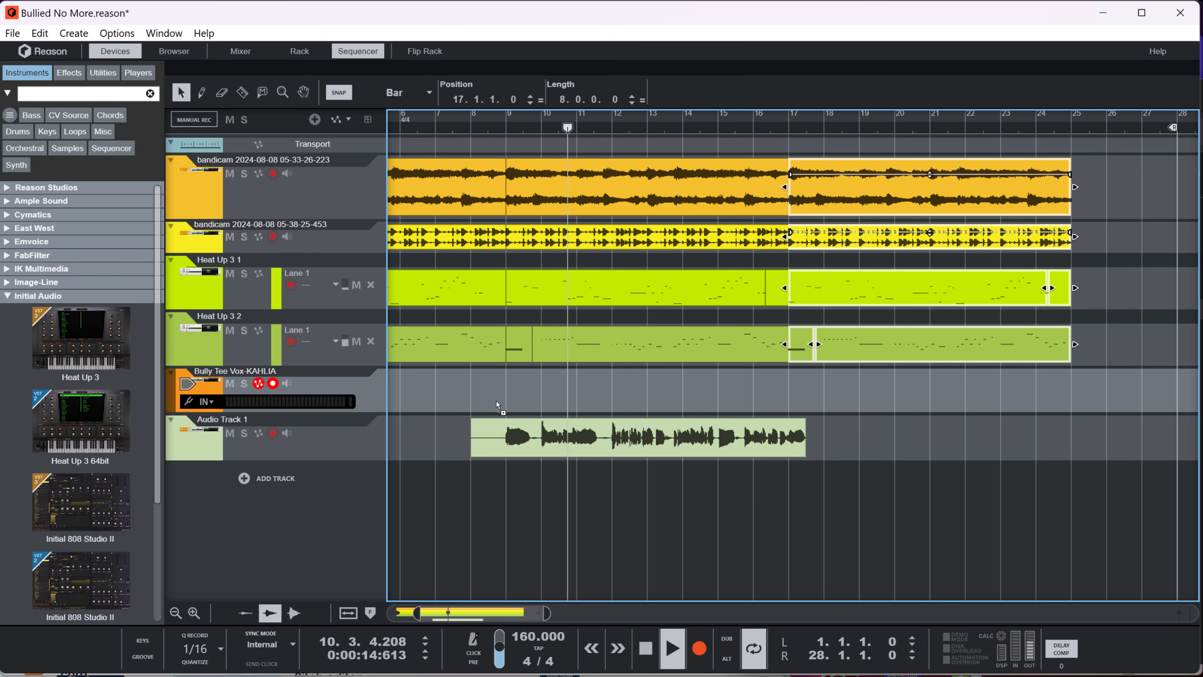
Move the vocal clip onto the Bully Tee Vox-KAHLIA track and open it in Vocal Edit
{"action": "left_click_drag", "start_coordinate": [502, 450], "coordinate": [503, 402]}
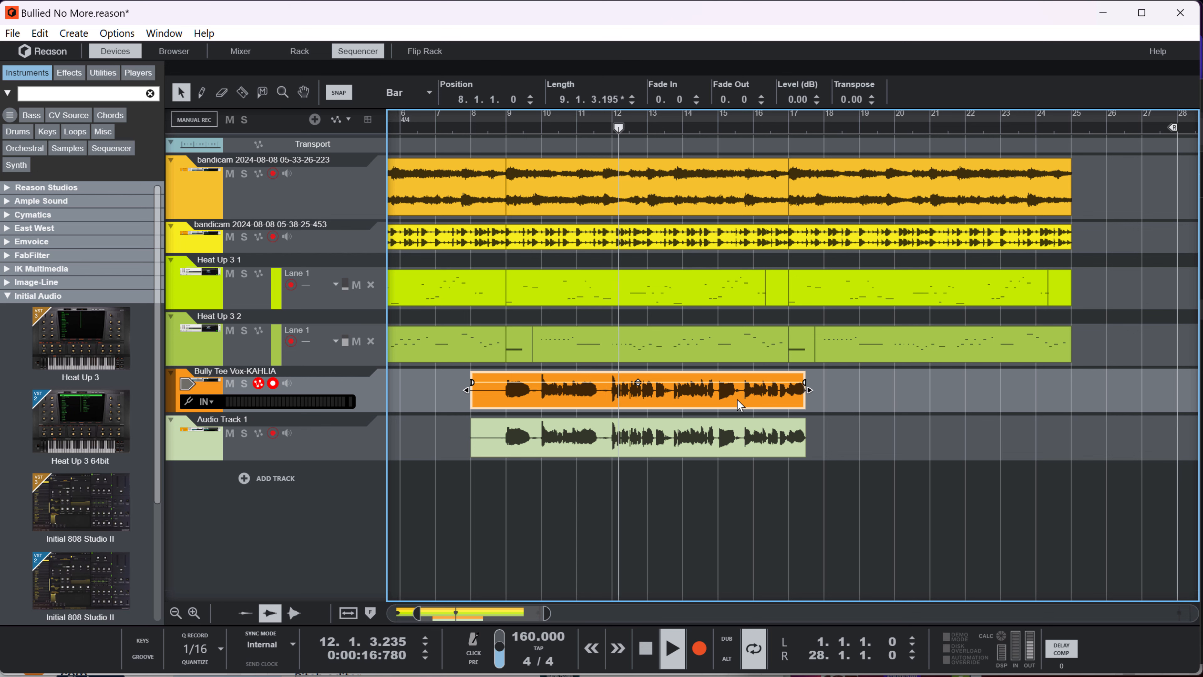
{"action": "key", "text": "space"}
{"action": "double_click", "coordinate": [739, 386]}
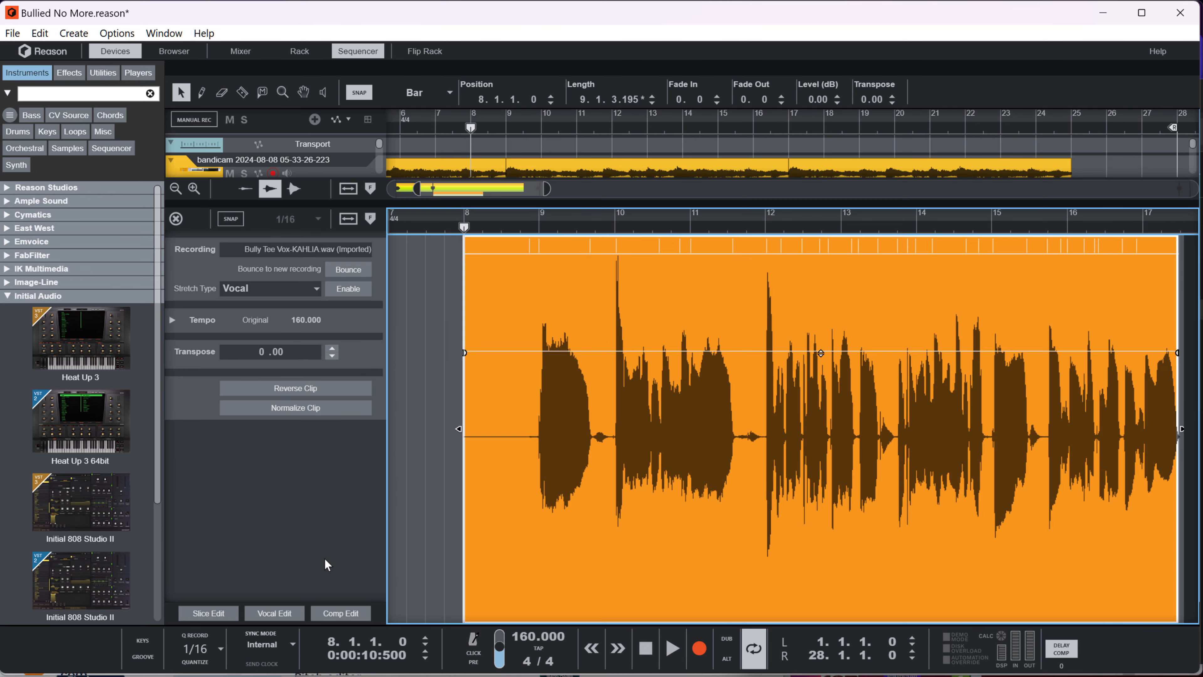
{"action": "left_click", "coordinate": [280, 614]}
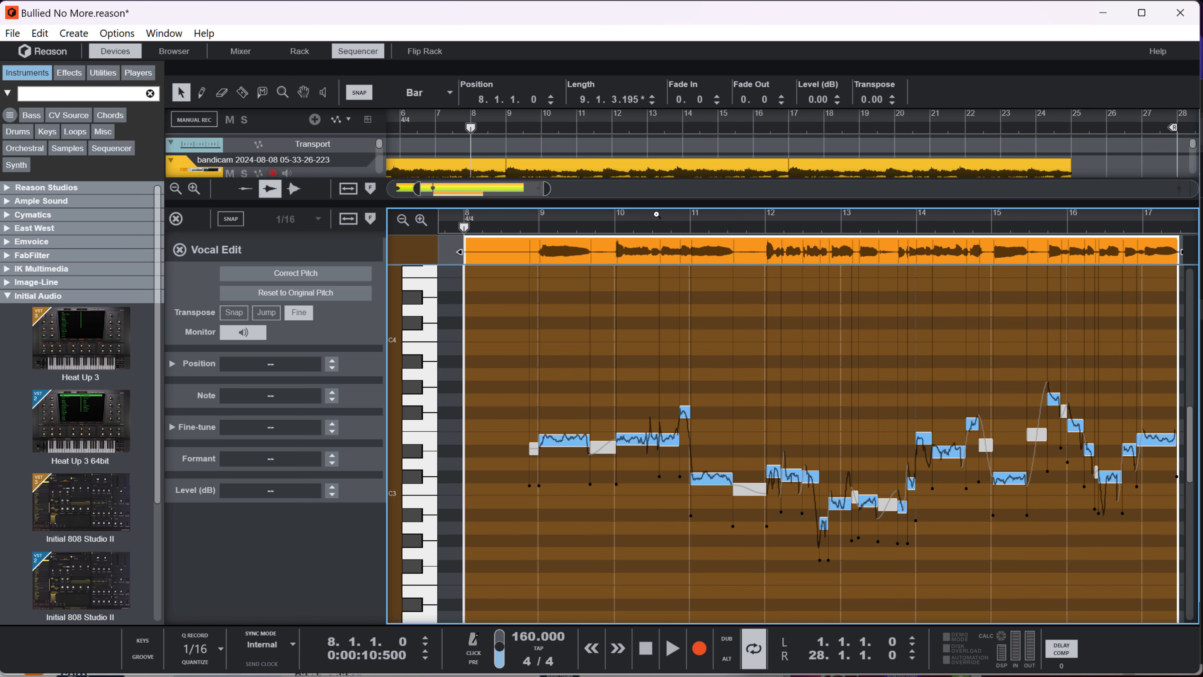
Flatten the pitch drift of all notes in the vocal clip and play the result
{"action": "left_click_drag", "start_coordinate": [656, 214], "coordinate": [672, 124]}
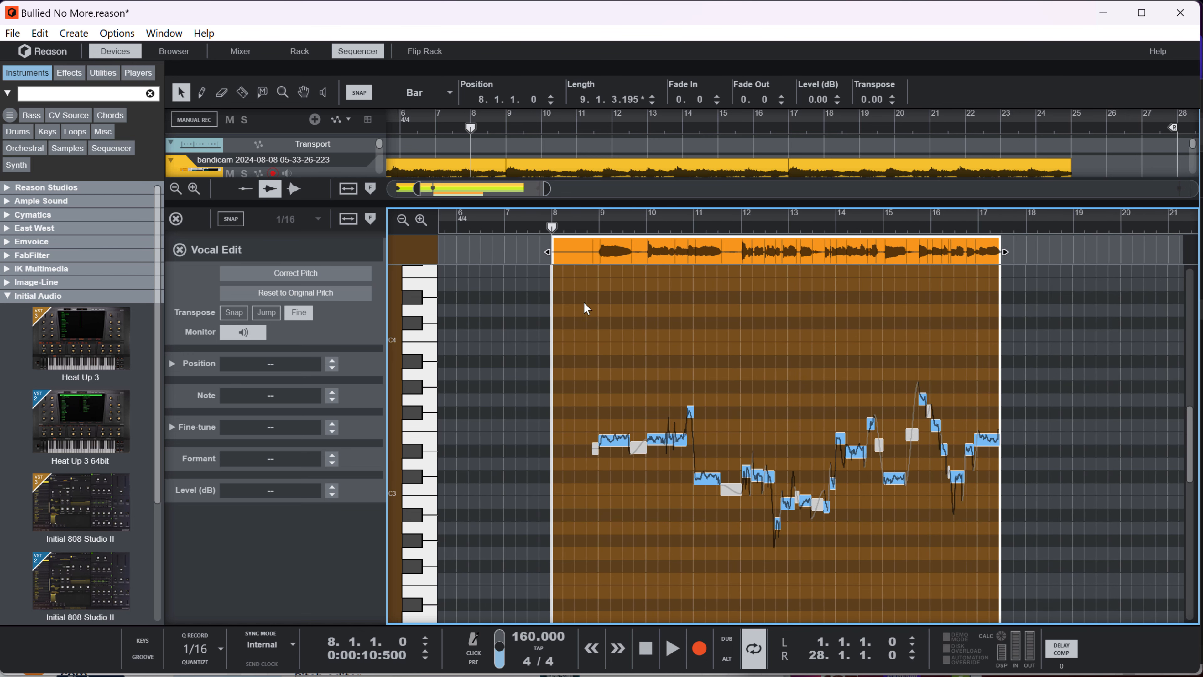
{"action": "left_click_drag", "start_coordinate": [566, 320], "coordinate": [996, 568]}
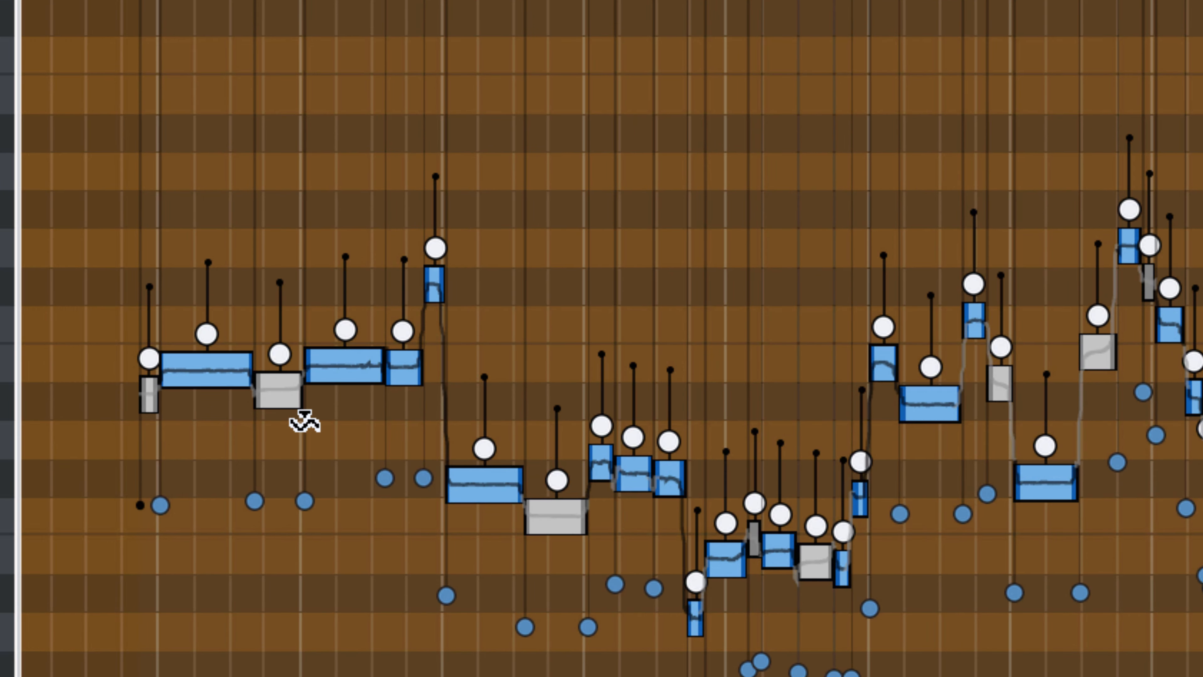
{"action": "mouse_move", "coordinate": [304, 422]}
{"action": "left_mouse_down"}
{"action": "mouse_move", "coordinate": [303, 385]}
{"action": "mouse_move", "coordinate": [304, 407]}
{"action": "left_mouse_up"}
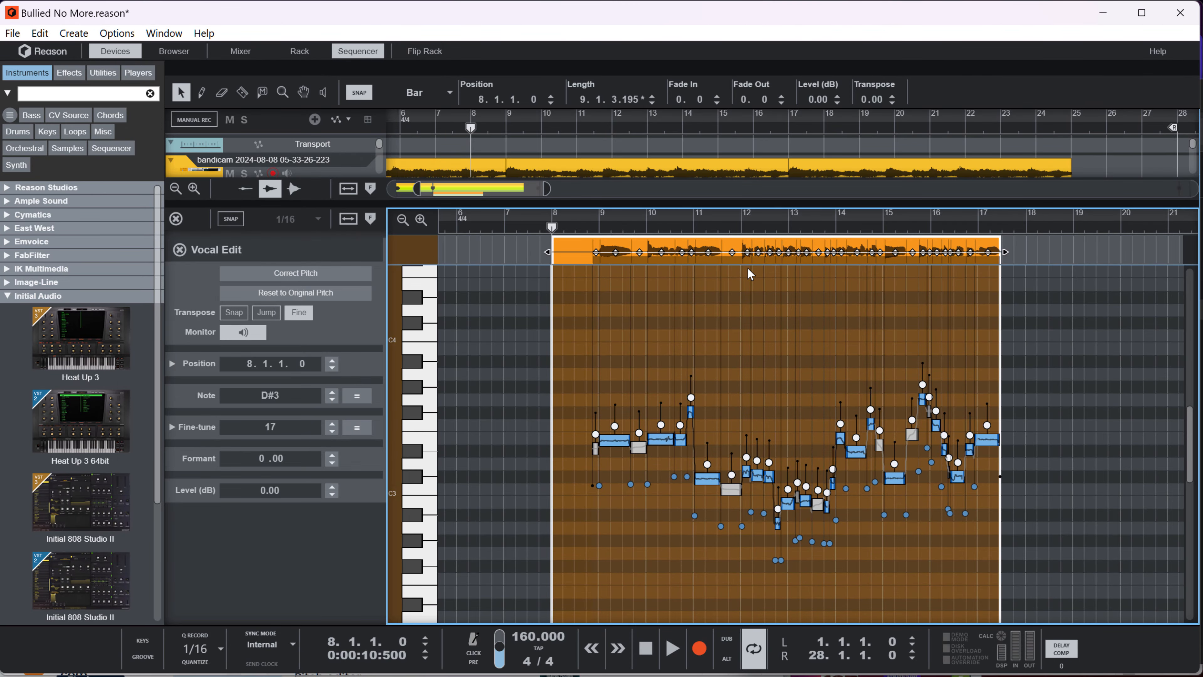
{"action": "key", "text": "space"}
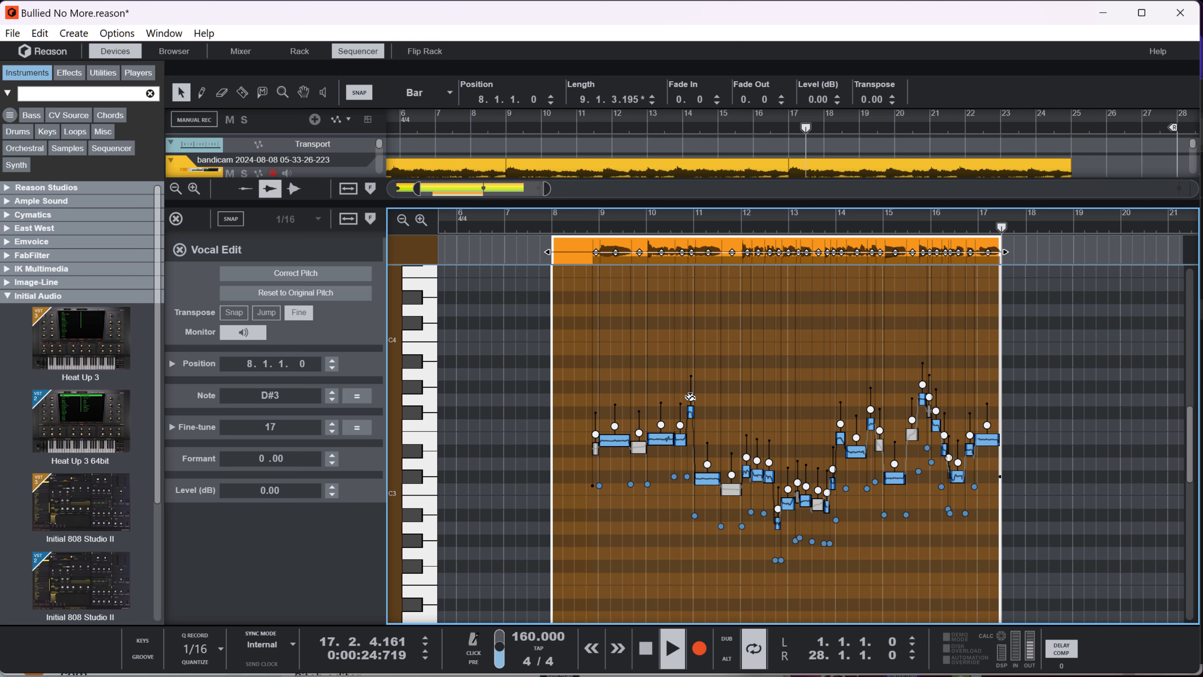
{"action": "key", "text": "space"}
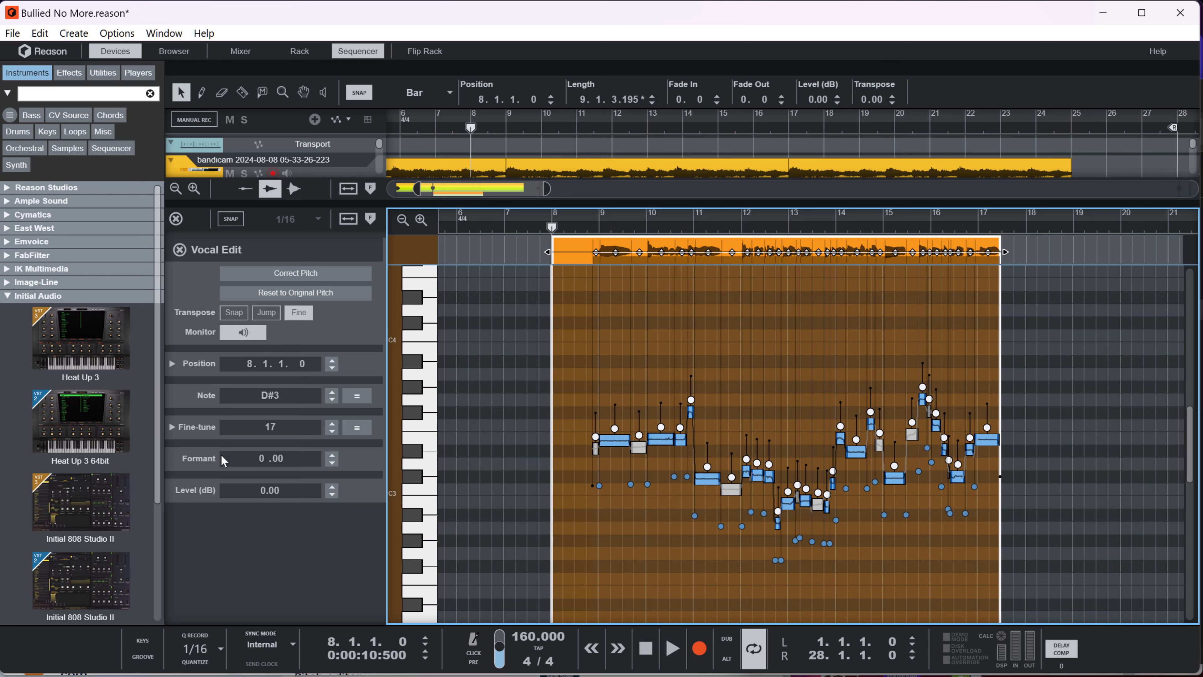
Set the formant of all selected vocal notes to -2.00 and play the vocal
{"action": "left_click", "coordinate": [332, 463]}
{"action": "left_click", "coordinate": [332, 462]}
{"action": "key", "text": "space"}
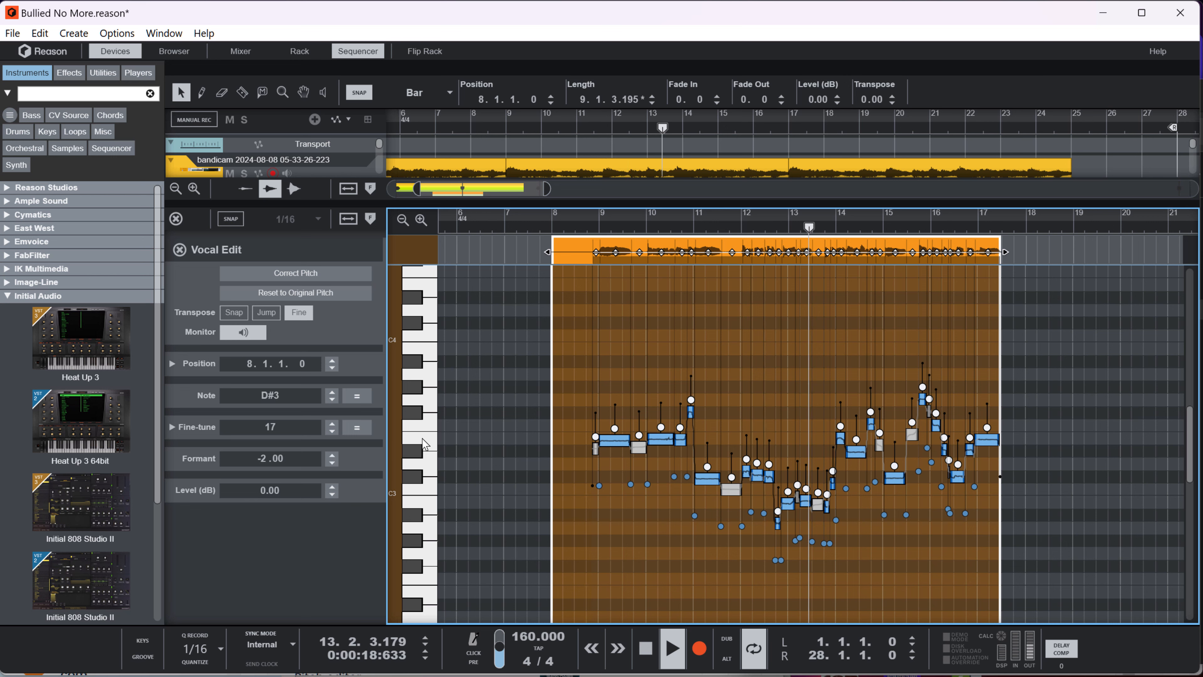
{"action": "key", "text": "space"}
Play the vocal phrase from bar 11 with its notes enlarged to find notes that need pitch changes
{"action": "left_click", "coordinate": [724, 229]}
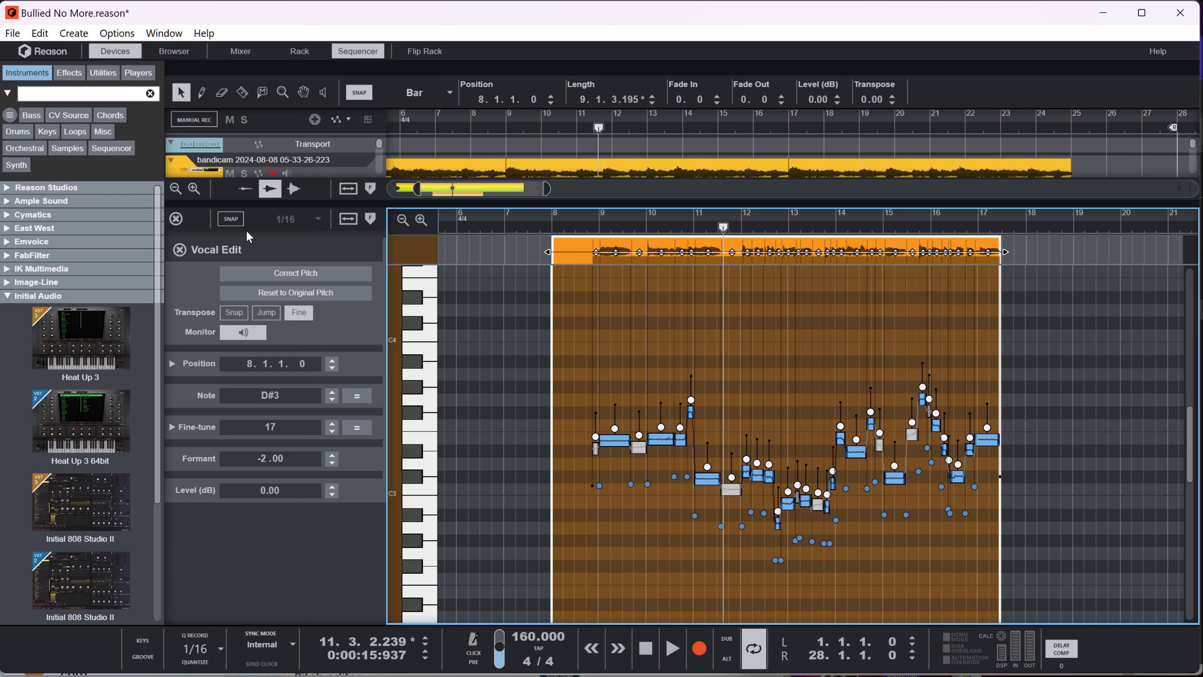
{"action": "left_click_drag", "start_coordinate": [548, 220], "coordinate": [548, 535]}
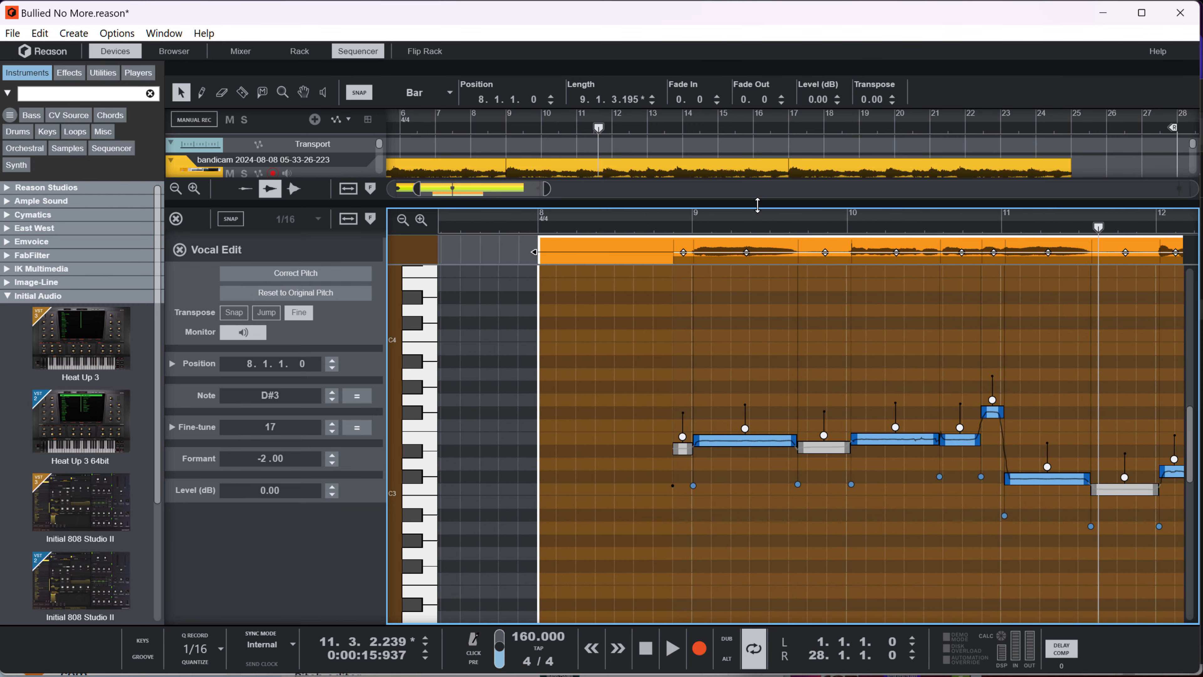
{"action": "left_click_drag", "start_coordinate": [754, 214], "coordinate": [525, 161]}
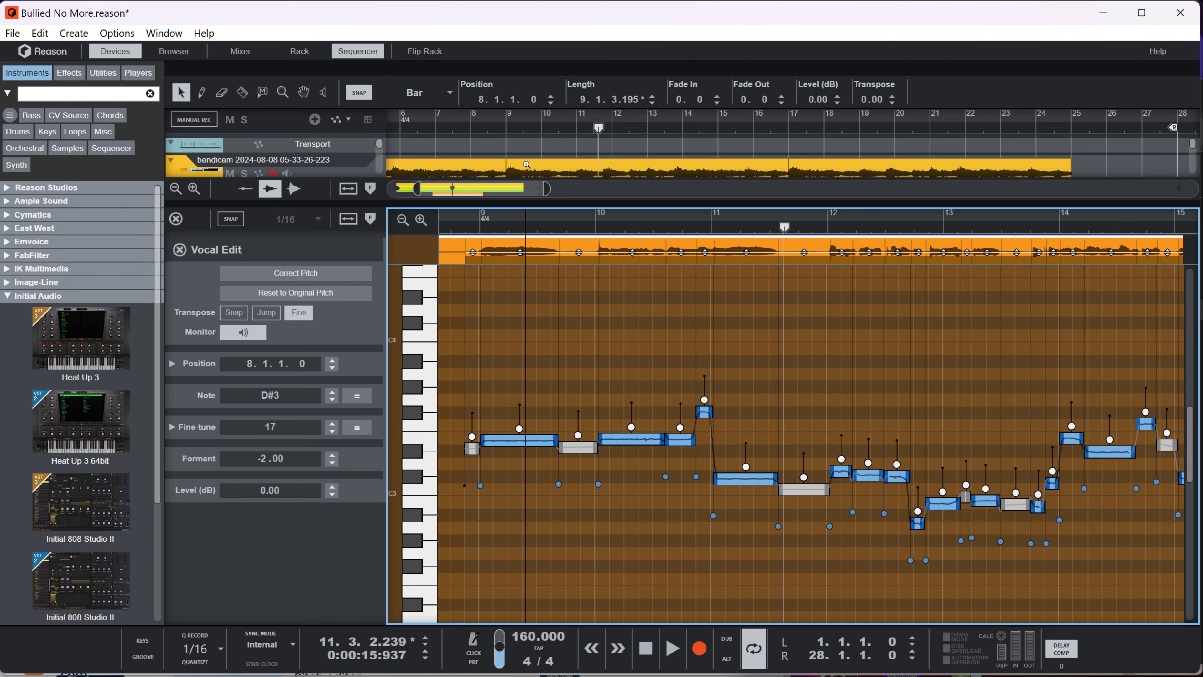
{"action": "key", "text": "space"}
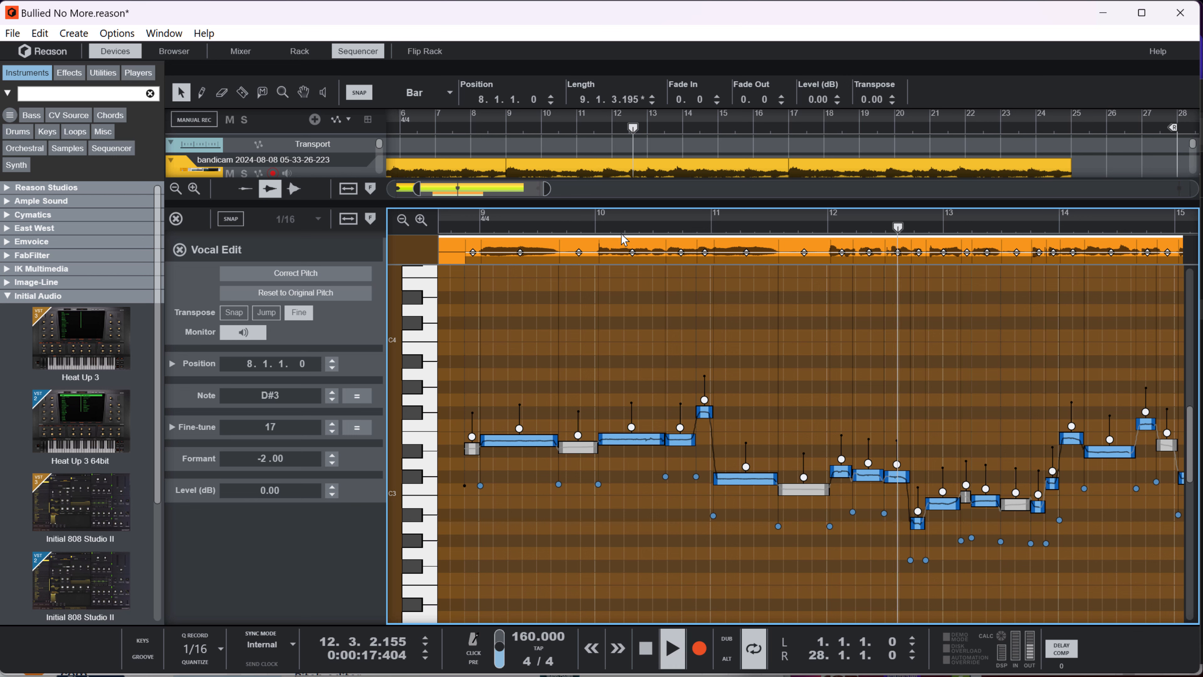
{"action": "key", "text": "space"}
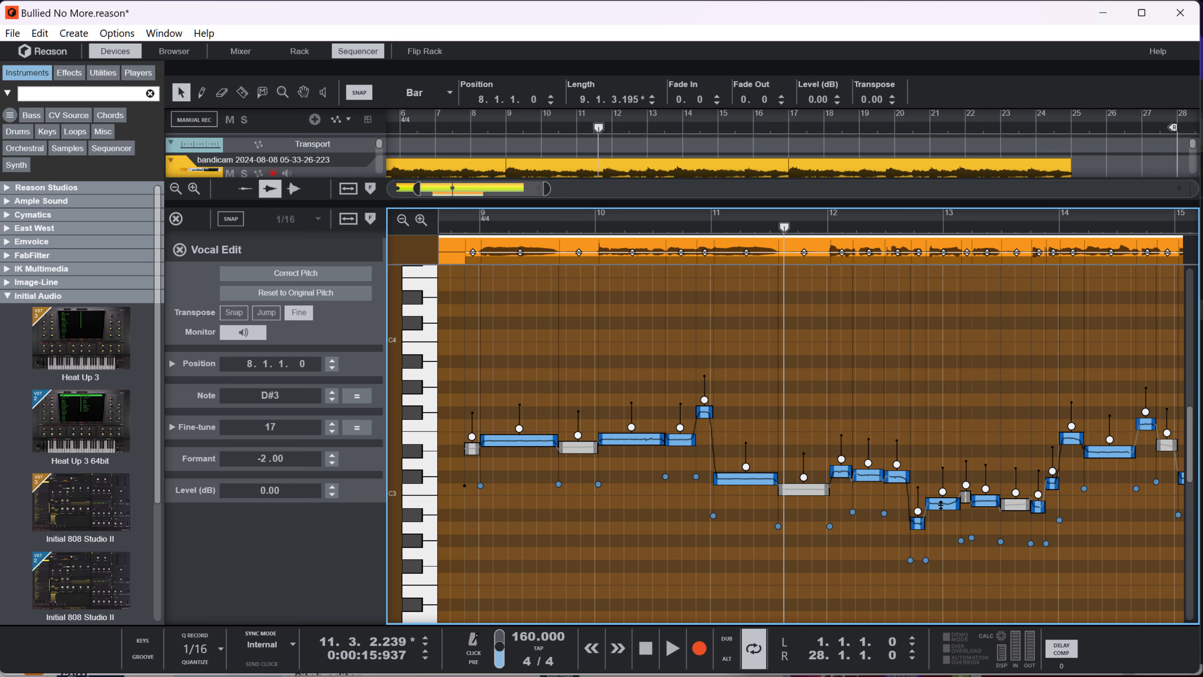
Raise the single vocal note at bar 13 to C#3 with a fine-tune of -33 and play the phrase
{"action": "left_click", "coordinate": [942, 504]}
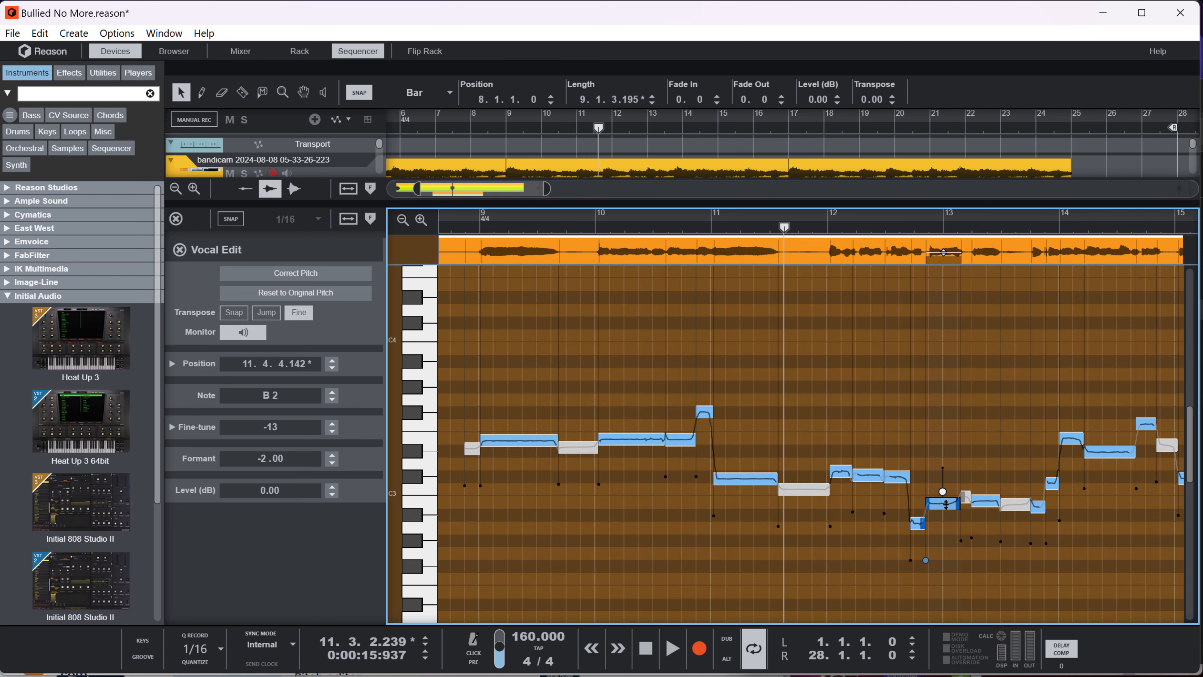
{"action": "left_click_drag", "start_coordinate": [946, 505], "coordinate": [949, 458]}
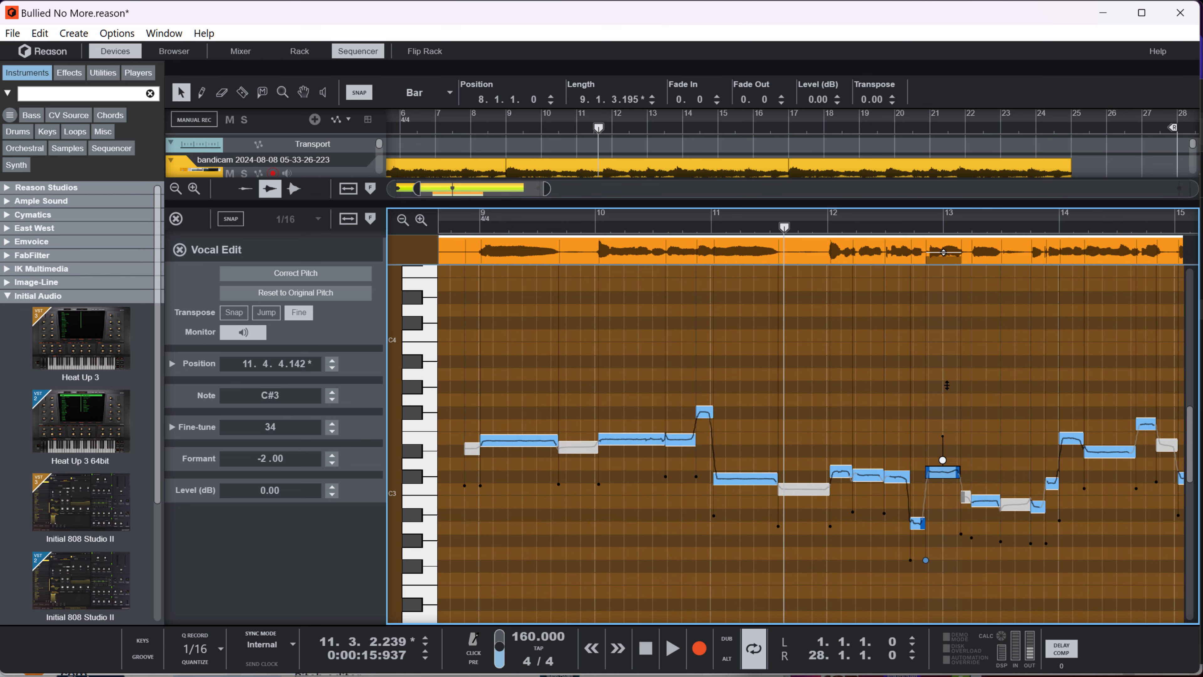
{"action": "key", "text": "space"}
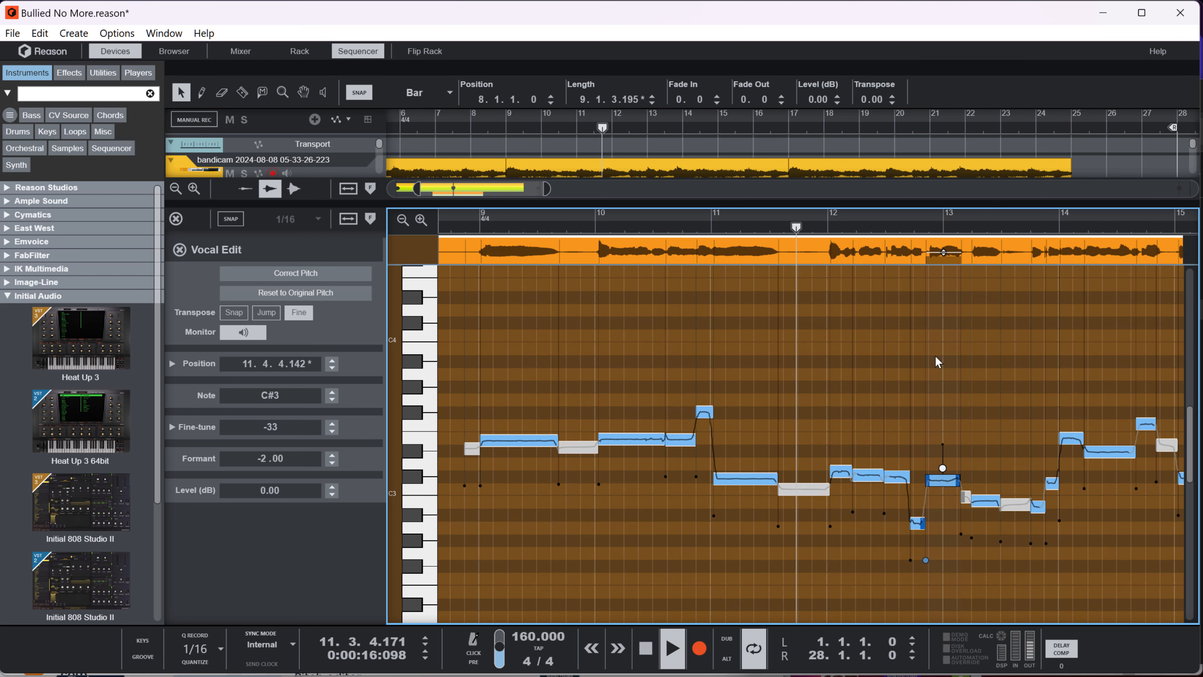
{"action": "key", "text": "space"}
Shift the two vocal notes at the end of bar 13 to B2 with fine-tune -4, play the phrase and close the pitch editor
{"action": "left_click", "coordinate": [987, 501]}
{"action": "left_click_drag", "start_coordinate": [987, 501], "coordinate": [1043, 475]}
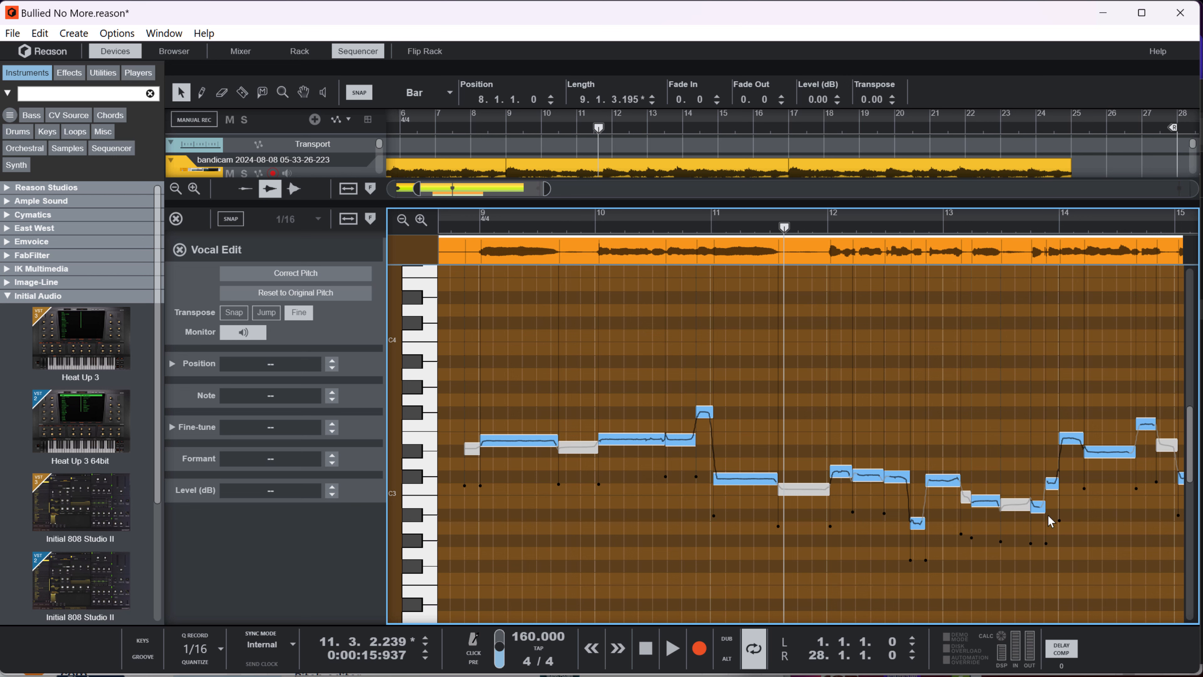
{"action": "left_click", "coordinate": [1039, 509]}
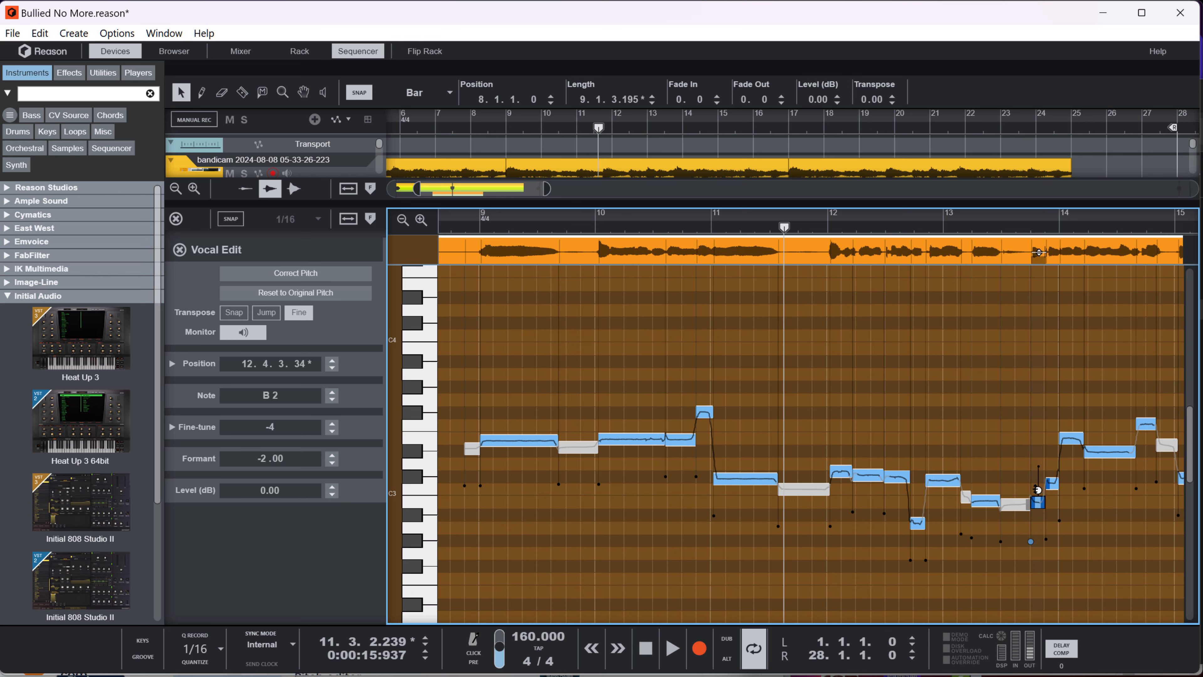
{"action": "left_click", "coordinate": [1018, 505]}
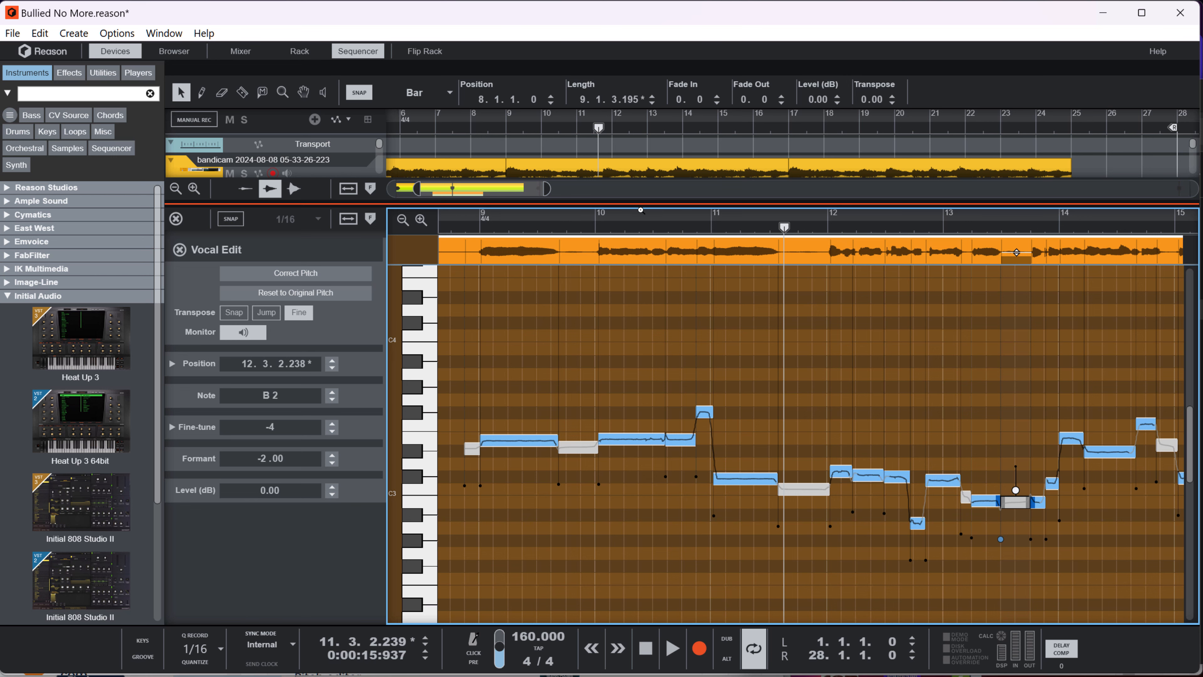
{"action": "left_click_drag", "start_coordinate": [639, 213], "coordinate": [650, 131]}
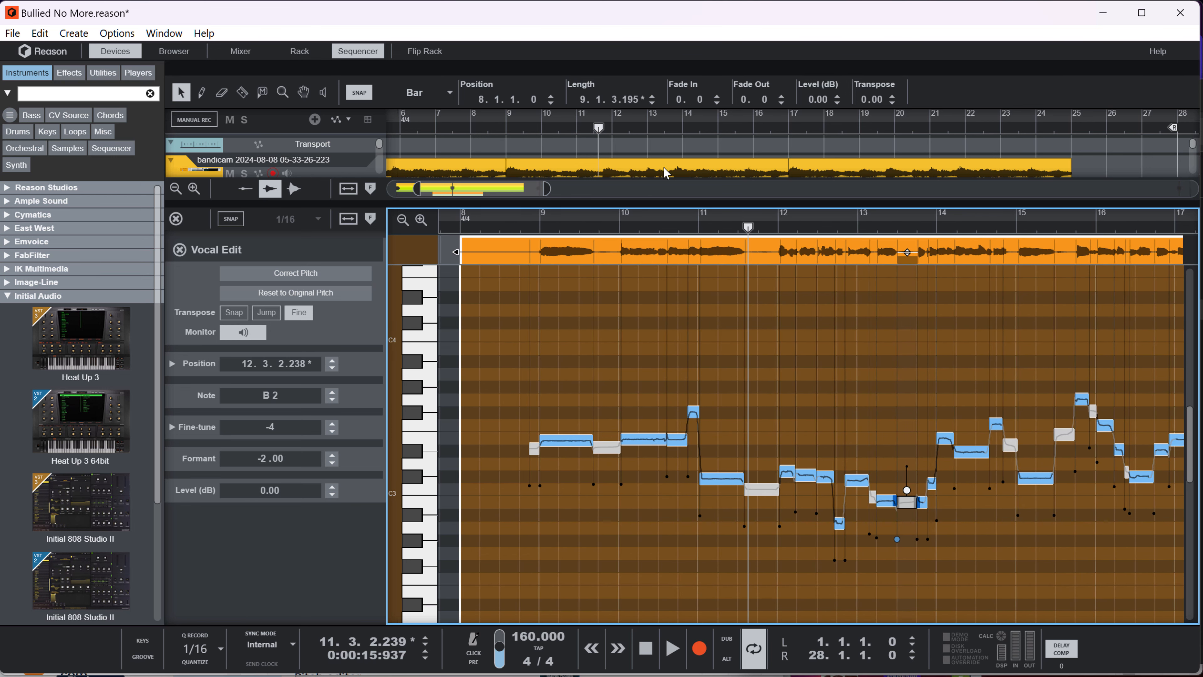
{"action": "key", "text": "space"}
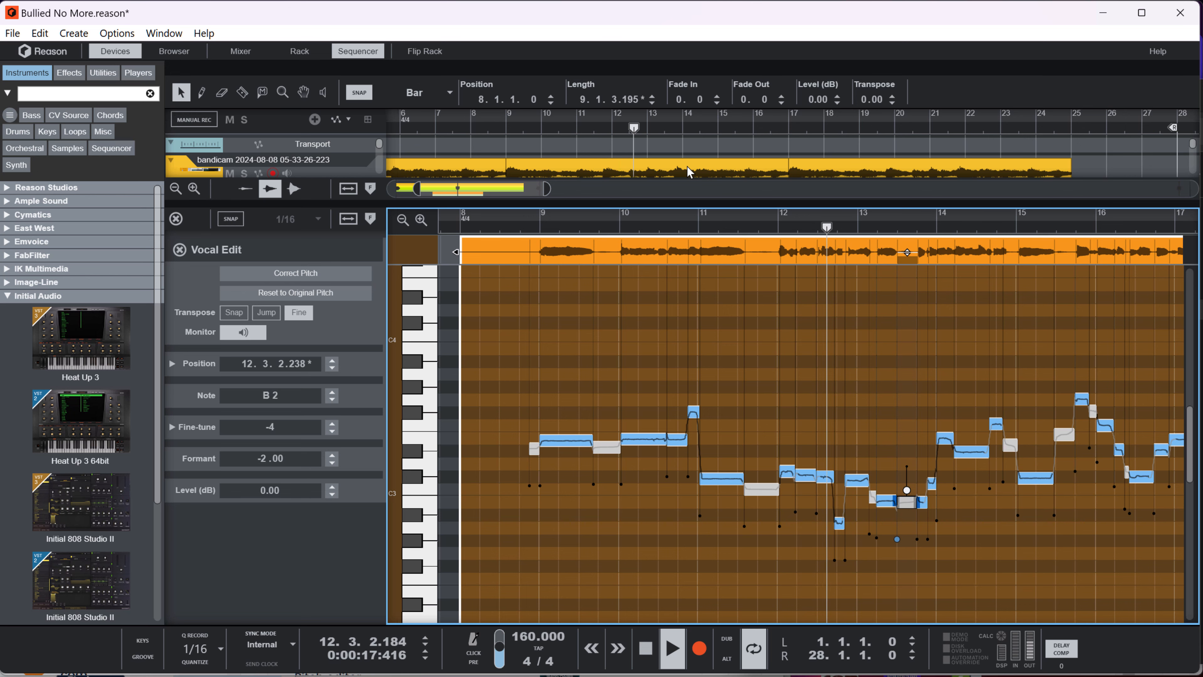
{"action": "key", "text": "space"}
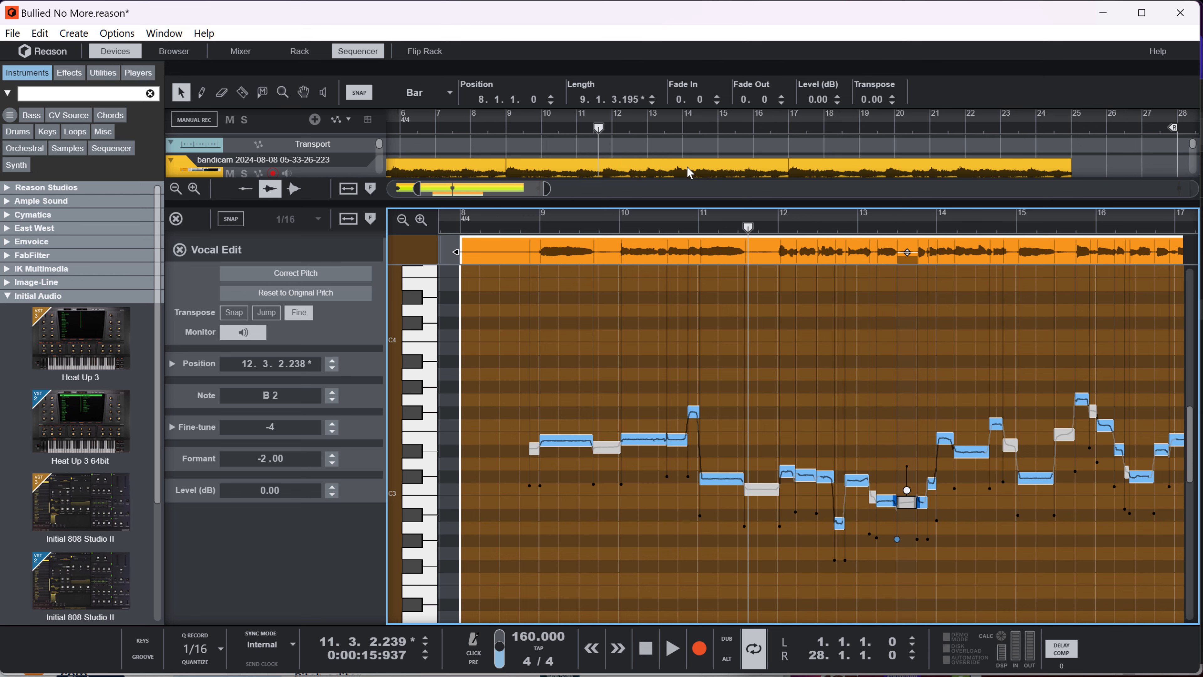
{"action": "left_click", "coordinate": [176, 219]}
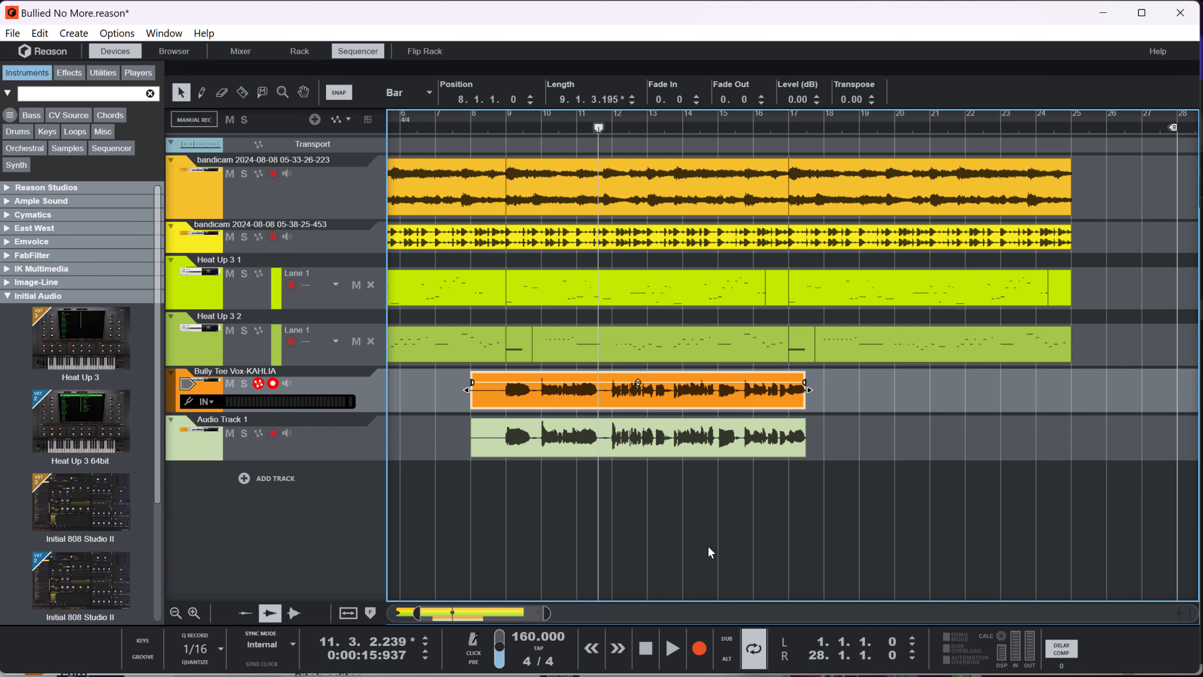
Duplicate Audio Track 1 with its vocal clip and open the copied clip for pitch editing
{"action": "left_click", "coordinate": [336, 438]}
{"action": "key", "text": "ctrl+d"}
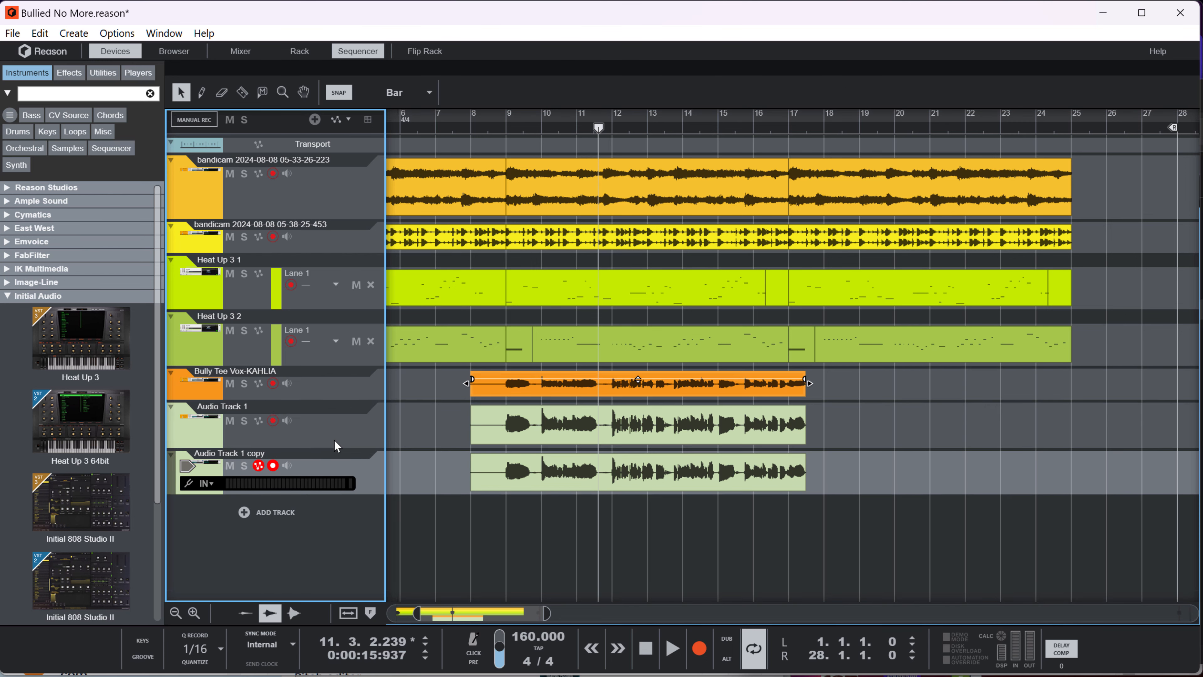
{"action": "left_click", "coordinate": [639, 472]}
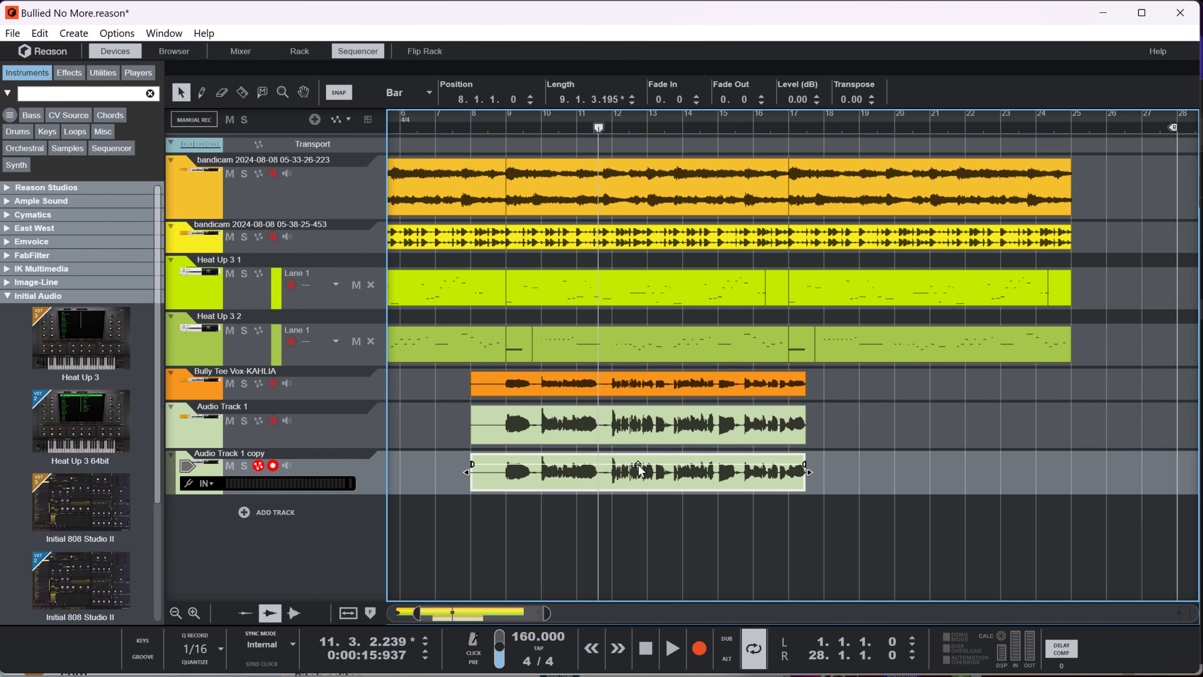
{"action": "double_click", "coordinate": [663, 479]}
{"action": "left_click", "coordinate": [274, 613]}
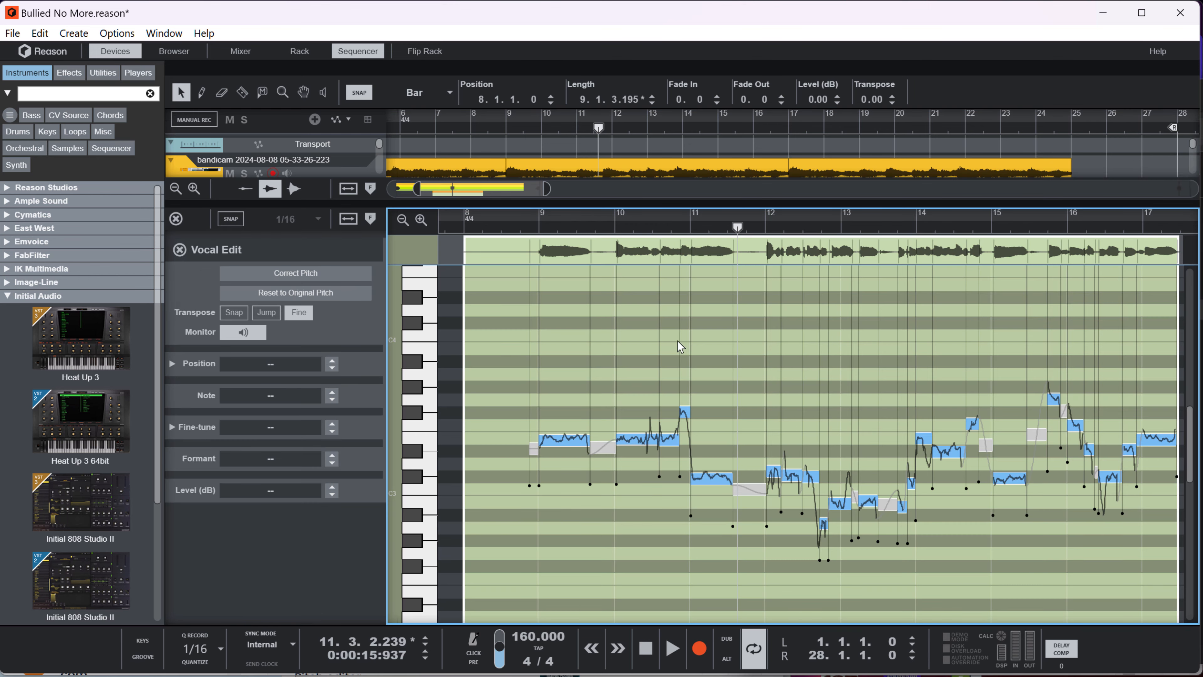
Raise the copied vocal's long note at bar 9 to A3 with fine-tune -4 and play the phrase
{"action": "left_click_drag", "start_coordinate": [683, 212], "coordinate": [675, 4]}
{"action": "left_click_drag", "start_coordinate": [588, 312], "coordinate": [684, 292]}
{"action": "left_click", "coordinate": [589, 226]}
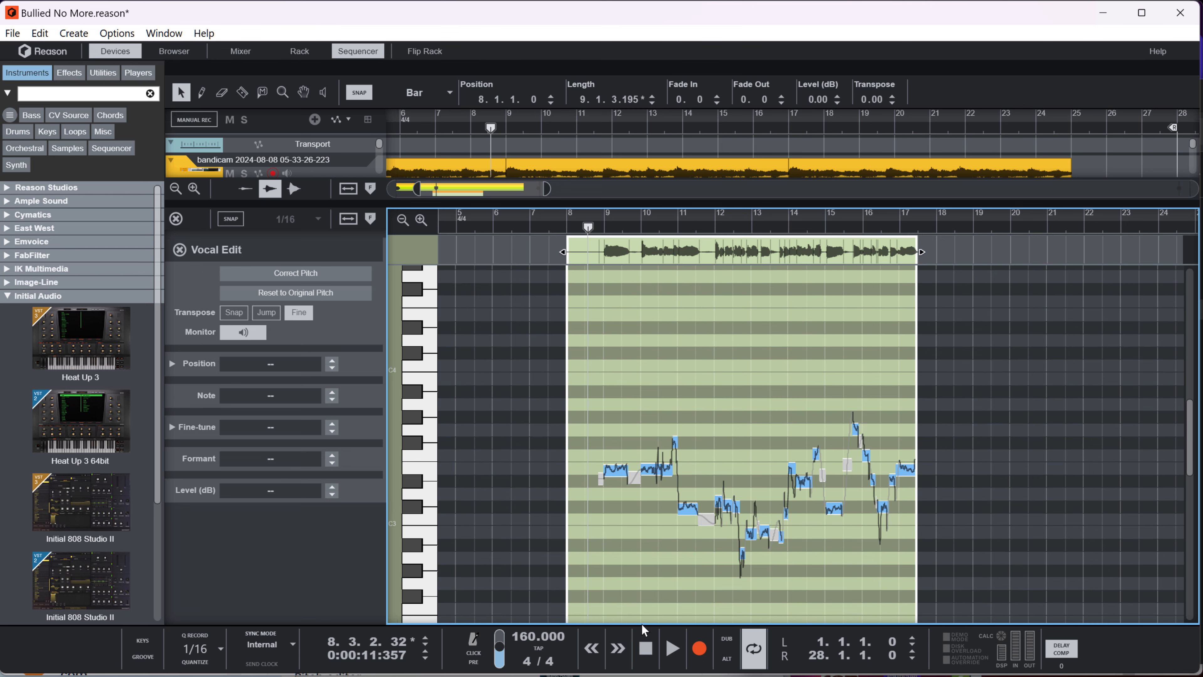
{"action": "left_click_drag", "start_coordinate": [651, 249], "coordinate": [658, 384]}
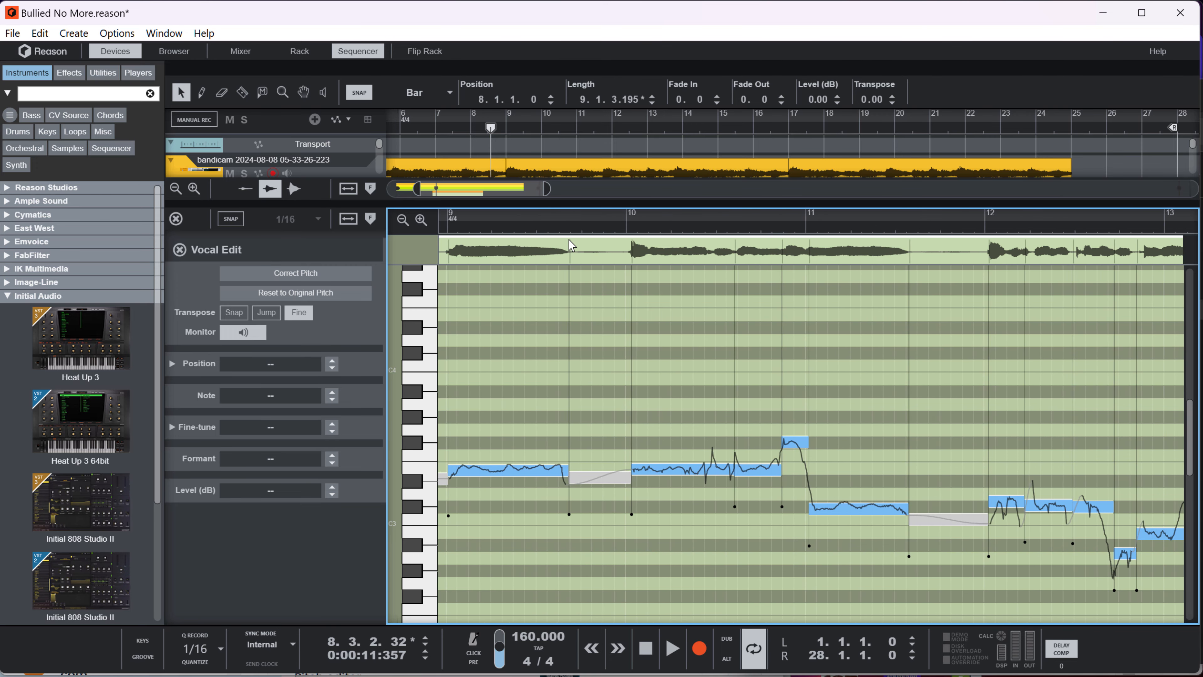
{"action": "left_click_drag", "start_coordinate": [532, 214], "coordinate": [570, 227]}
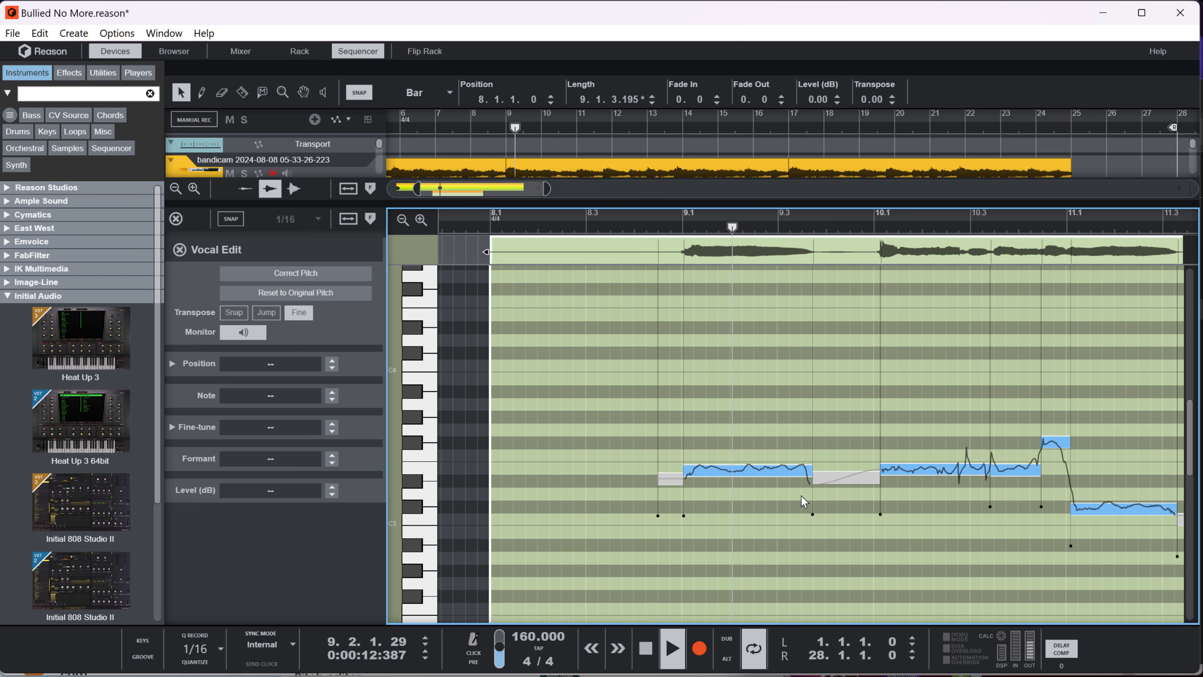
{"action": "key", "text": "space"}
{"action": "left_click_drag", "start_coordinate": [782, 459], "coordinate": [751, 457]}
{"action": "key", "text": "space"}
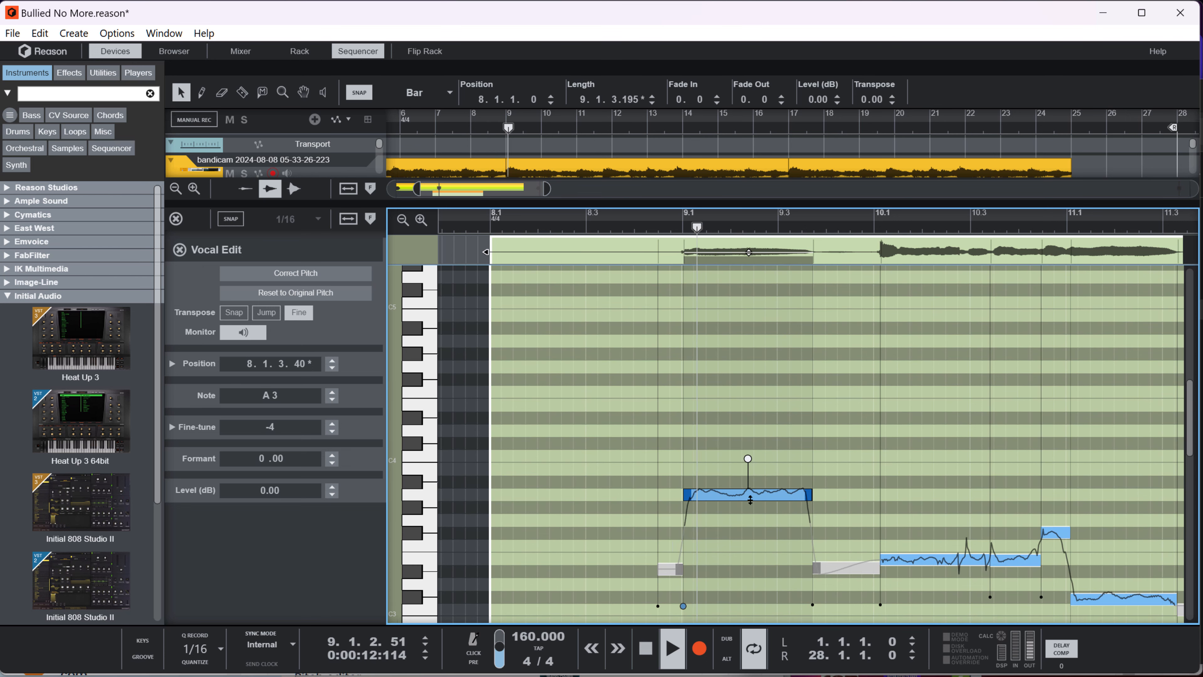
{"action": "key", "text": "space"}
{"action": "key", "text": "space"}
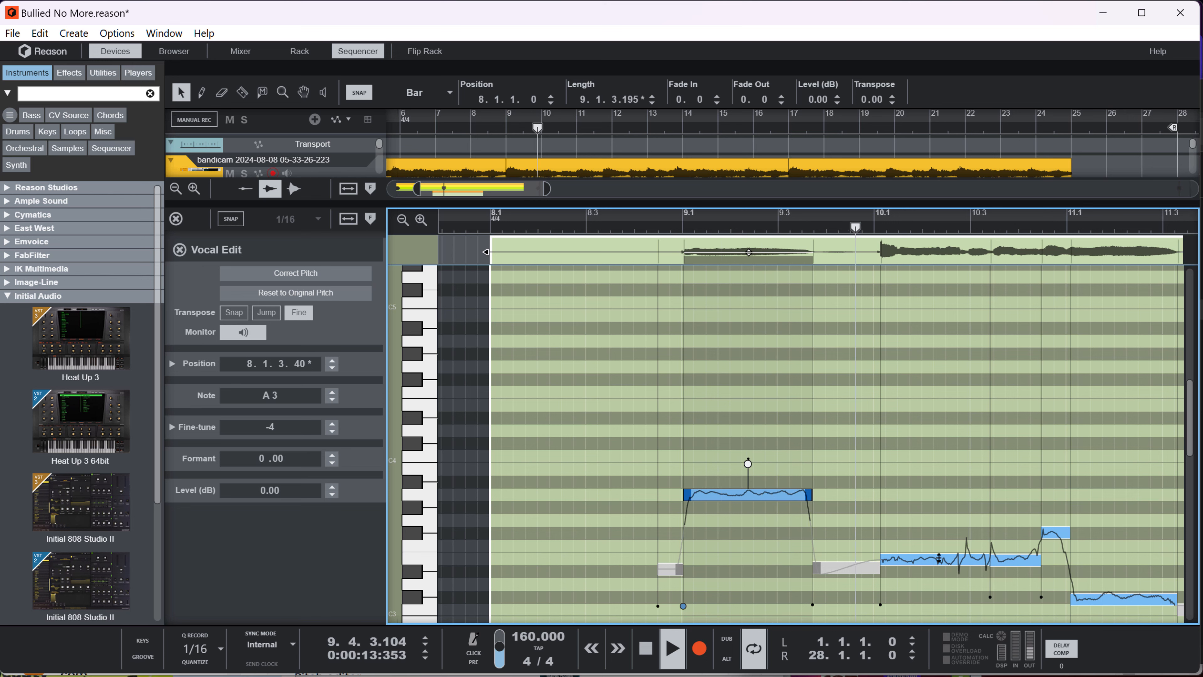
Raise the two adjoining notes in bar 10 to A3, the second with fine-tune -7, and play the phrase
{"action": "key", "text": "space"}
{"action": "left_click_drag", "start_coordinate": [939, 557], "coordinate": [924, 315]}
{"action": "left_click_drag", "start_coordinate": [1021, 557], "coordinate": [1008, 318]}
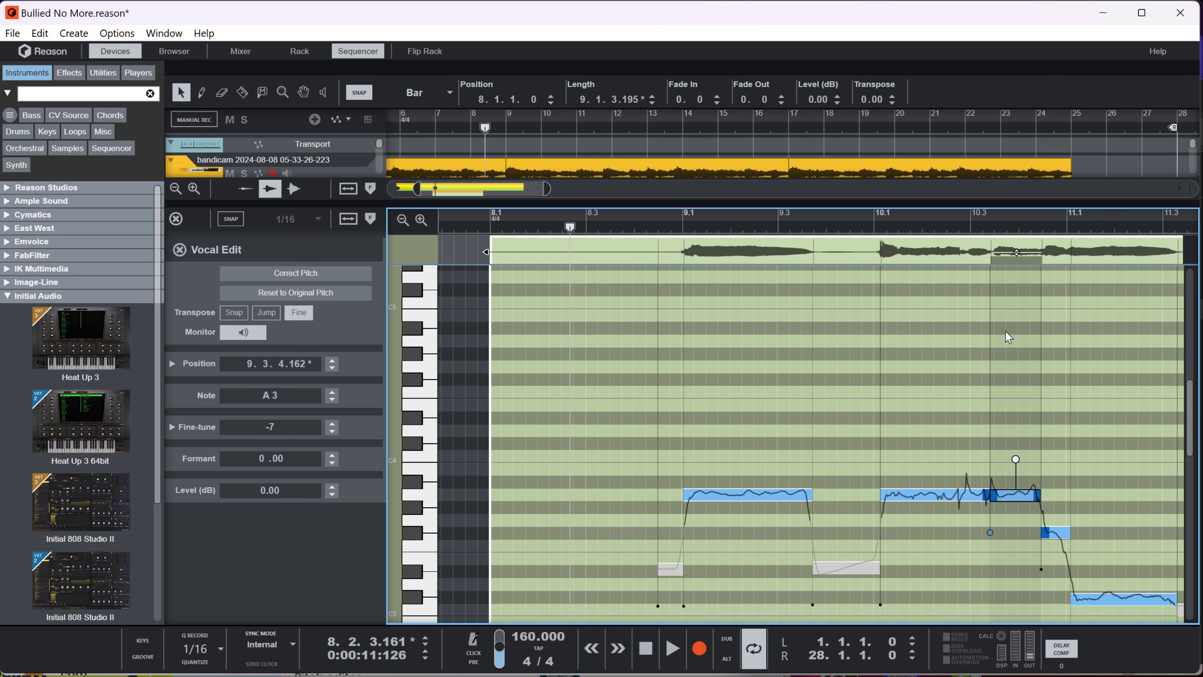
{"action": "key", "text": "space"}
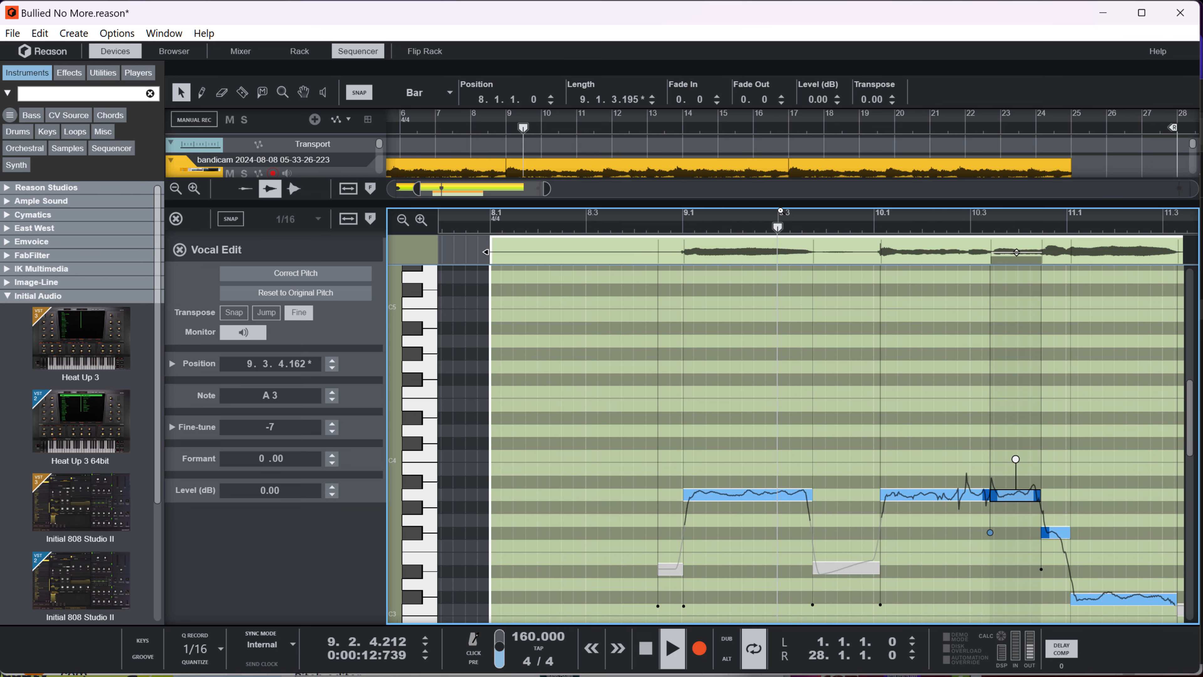
{"action": "left_click_drag", "start_coordinate": [772, 221], "coordinate": [773, 161]}
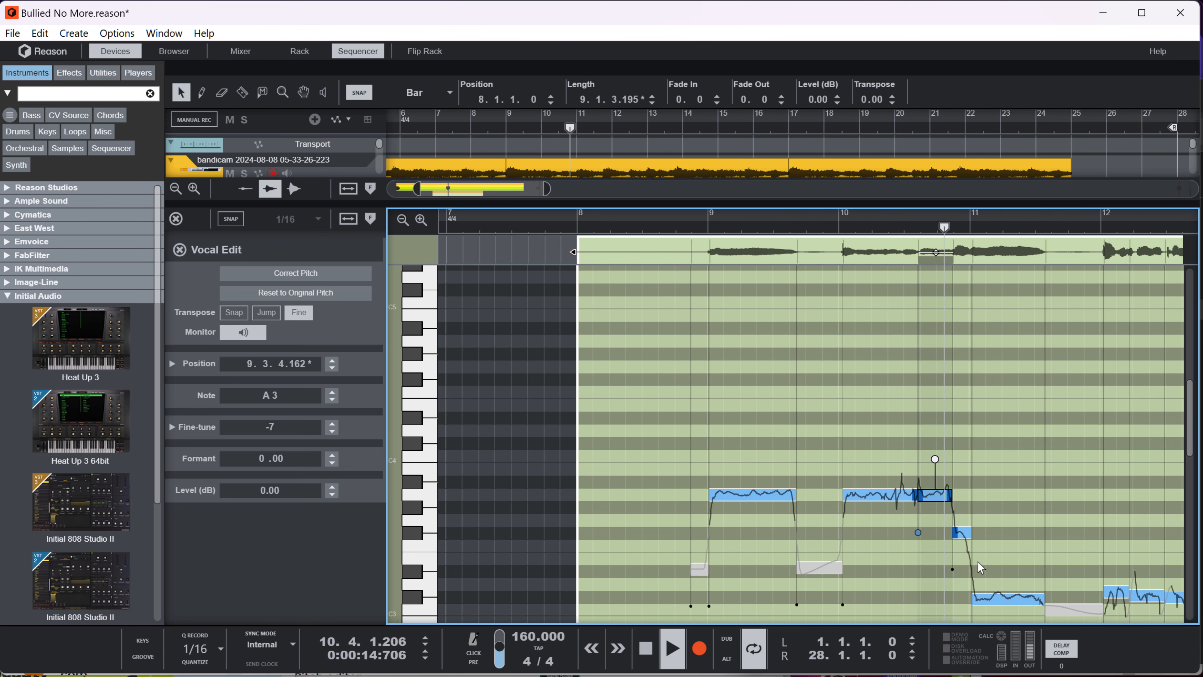
{"action": "key", "text": "space"}
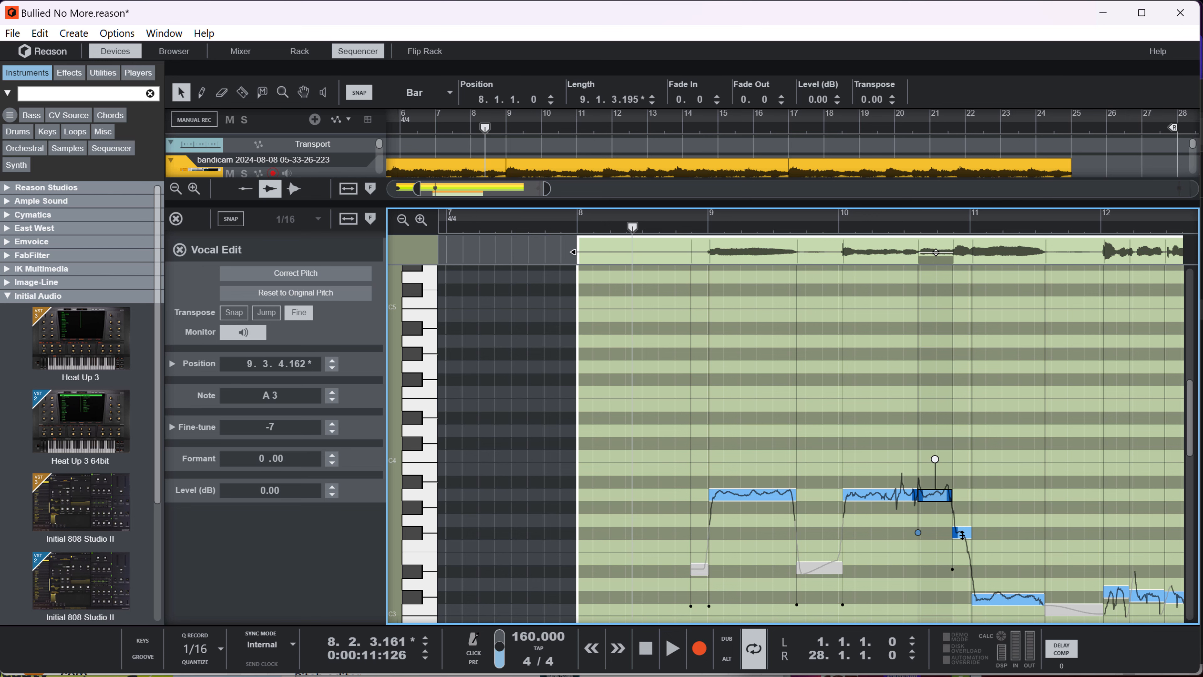
Raise the short note before bar 11 to A3 with fine-tune -6 and the bar 11 note to G#3 with -13, and play the harmony
{"action": "left_click_drag", "start_coordinate": [963, 533], "coordinate": [963, 422]}
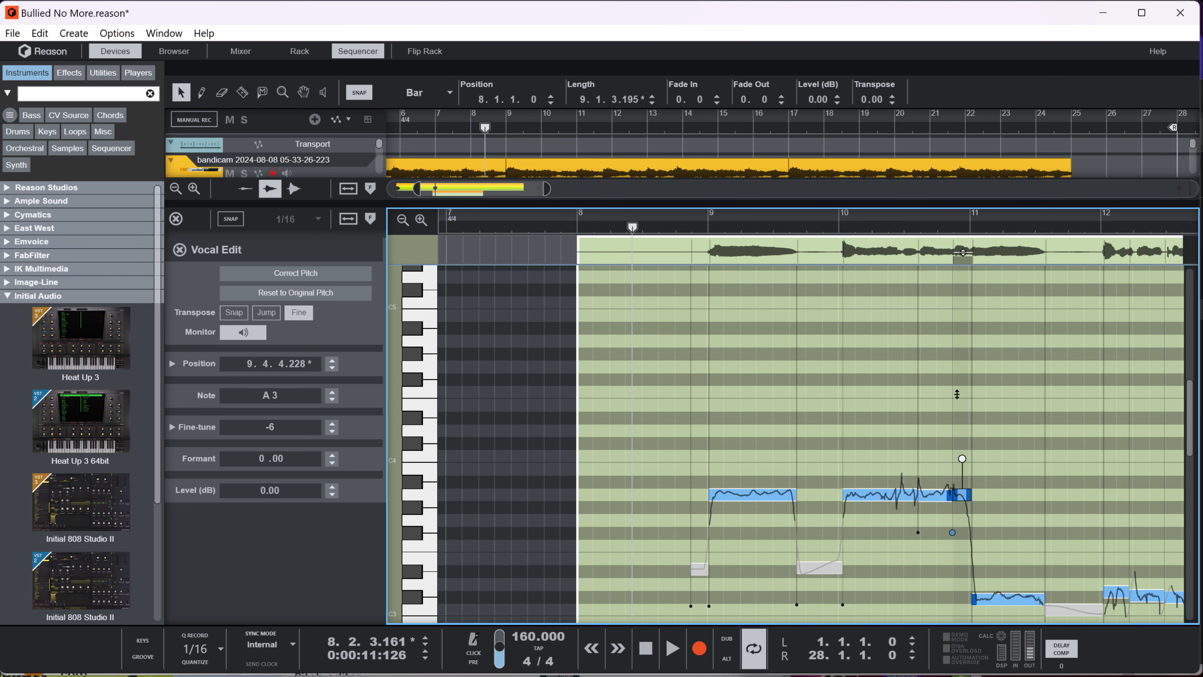
{"action": "left_click_drag", "start_coordinate": [1019, 598], "coordinate": [1011, 330]}
{"action": "scroll", "coordinate": [1033, 382], "scroll_direction": "down", "scroll_amount": 5}
{"action": "key", "text": "space"}
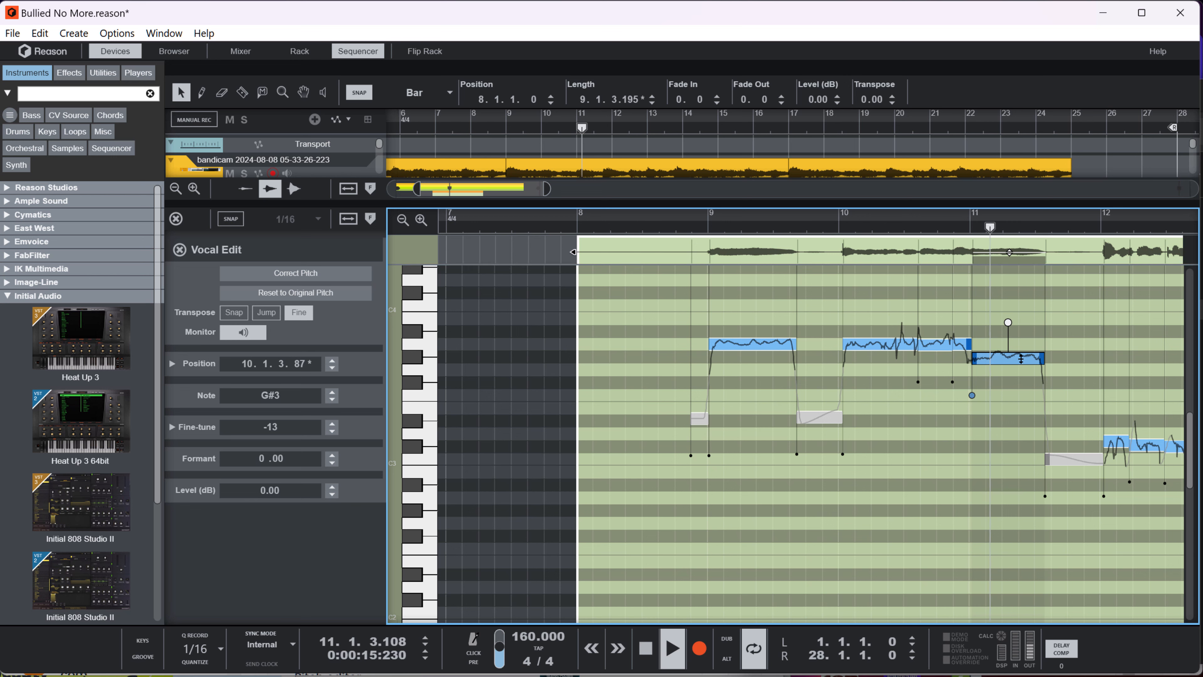
{"action": "key", "text": "space"}
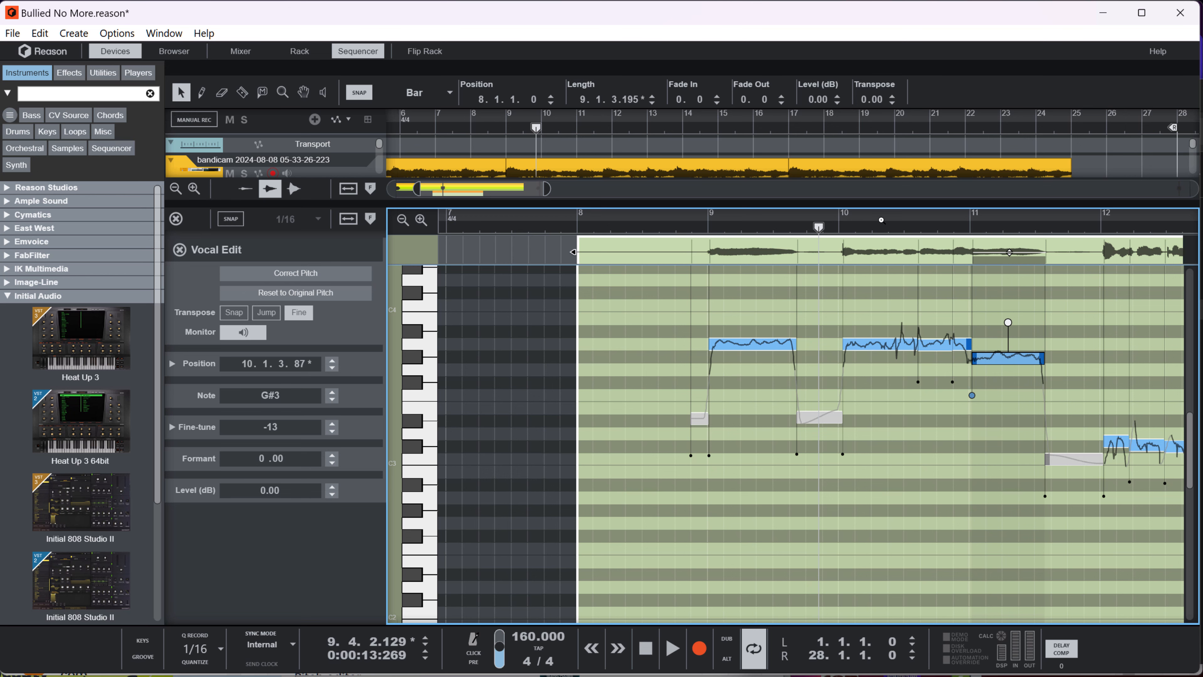
Return to the arrangement, mute the Audio Track 1 copy track and briefly play the song from the start
{"action": "left_click_drag", "start_coordinate": [880, 212], "coordinate": [905, 190]}
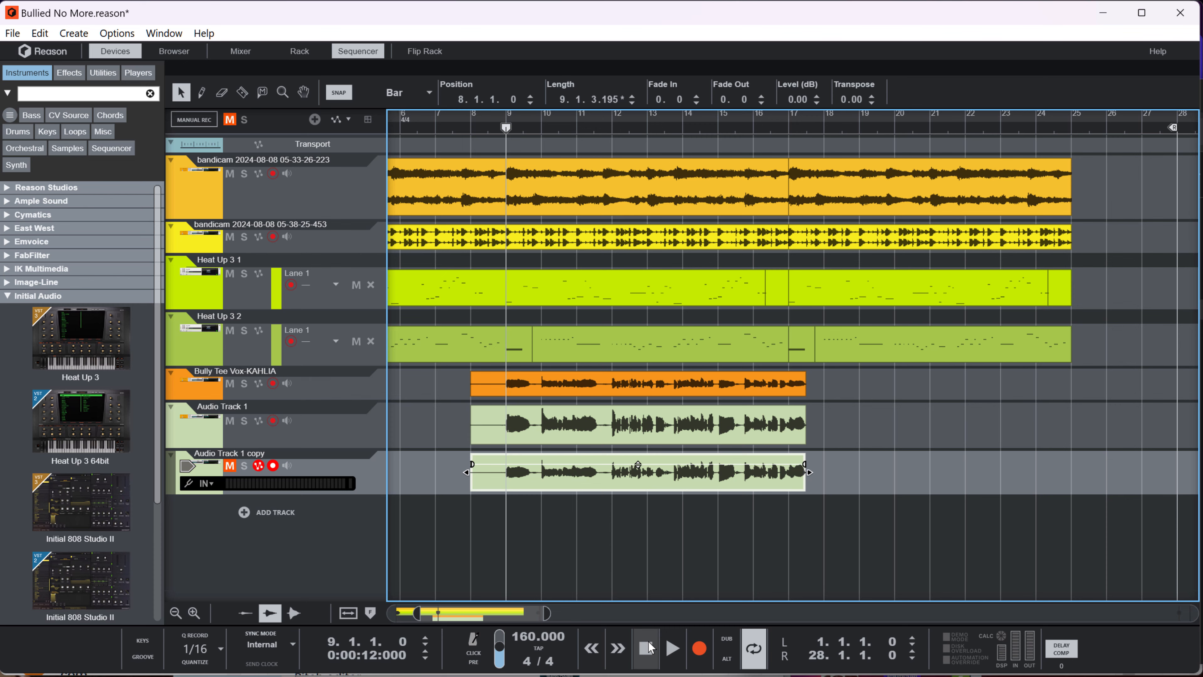
{"action": "left_click", "coordinate": [652, 648]}
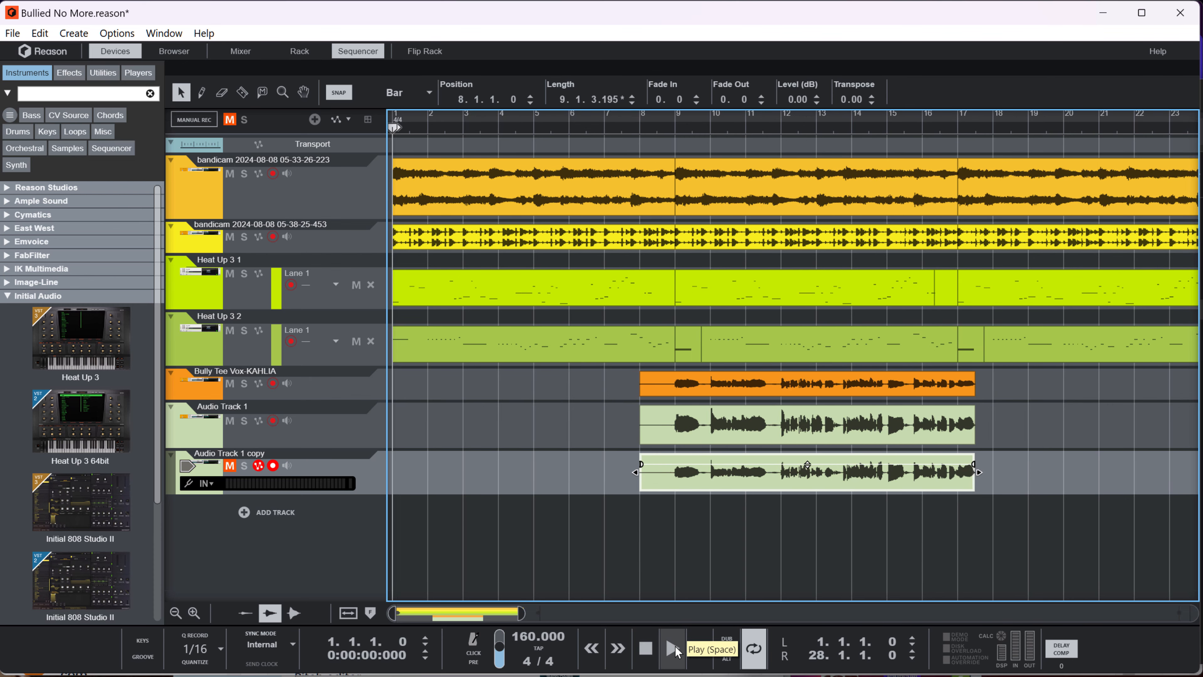
{"action": "left_click", "coordinate": [675, 649]}
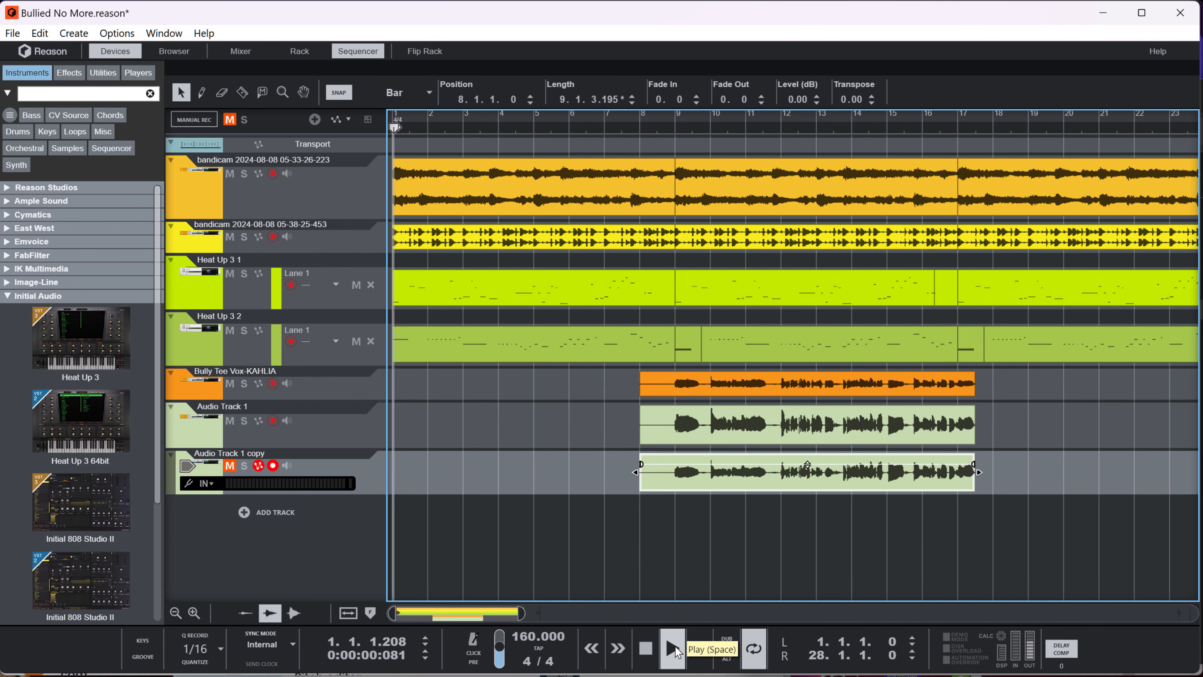
{"action": "left_click", "coordinate": [646, 649]}
{"action": "left_click", "coordinate": [646, 649]}
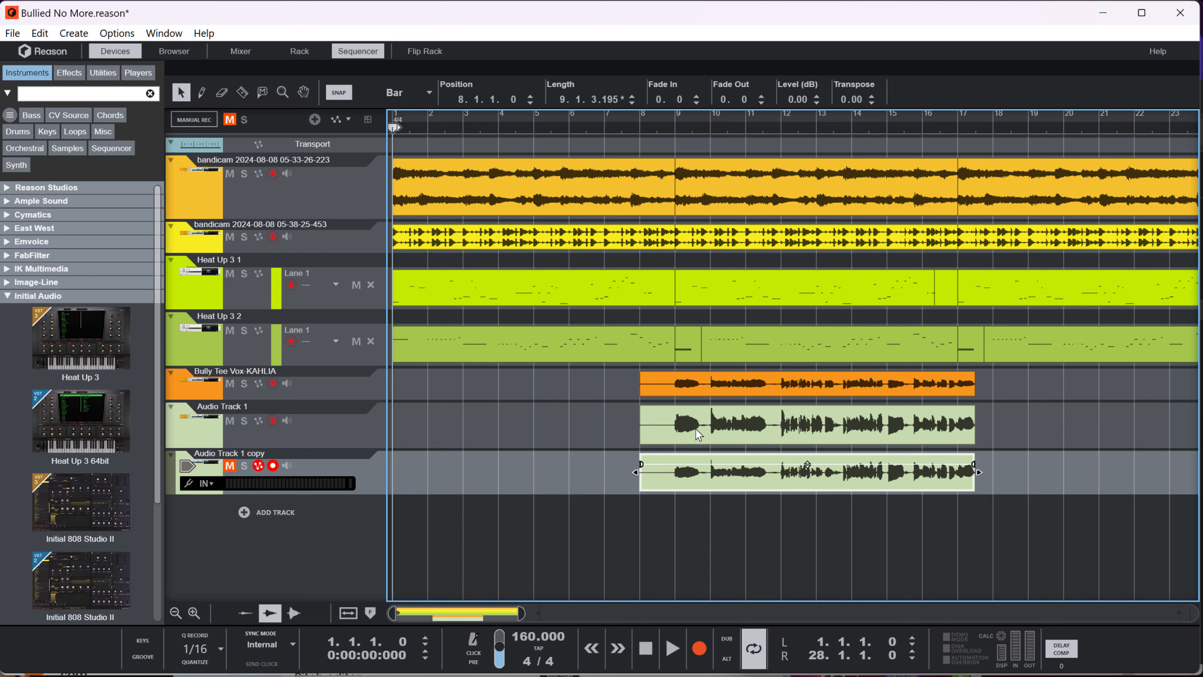
Play the arrangement from bar 9 through the vocal section with the copied track muted
{"action": "left_click", "coordinate": [676, 127]}
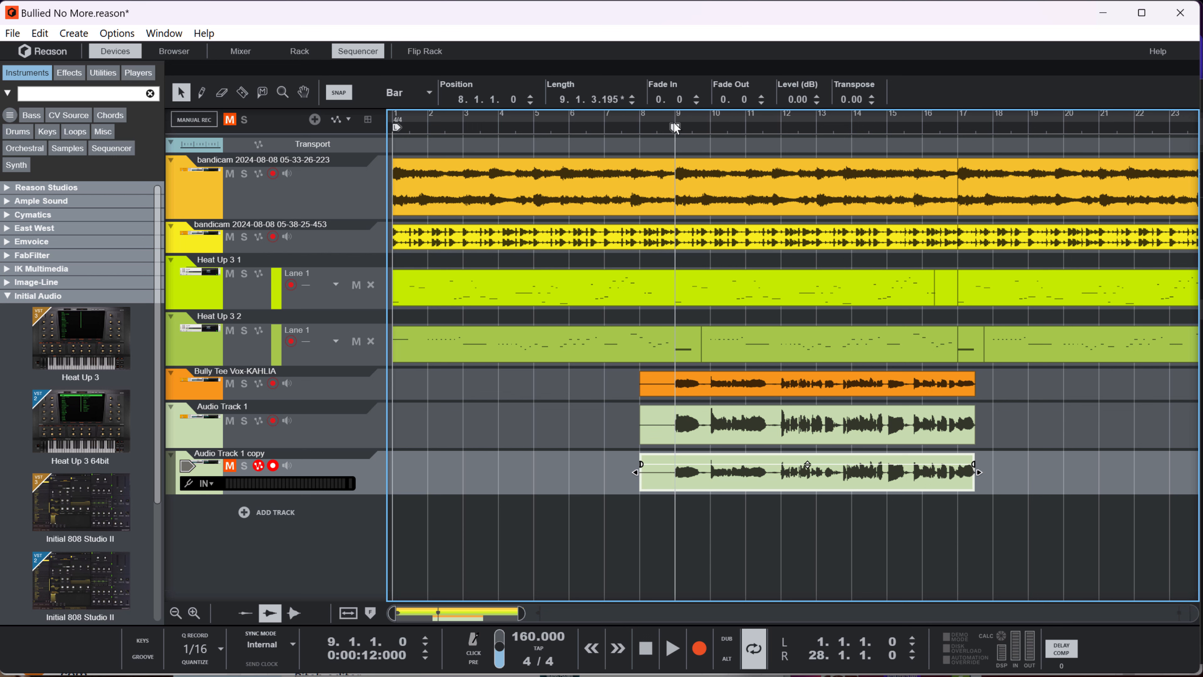
{"action": "key", "text": "space"}
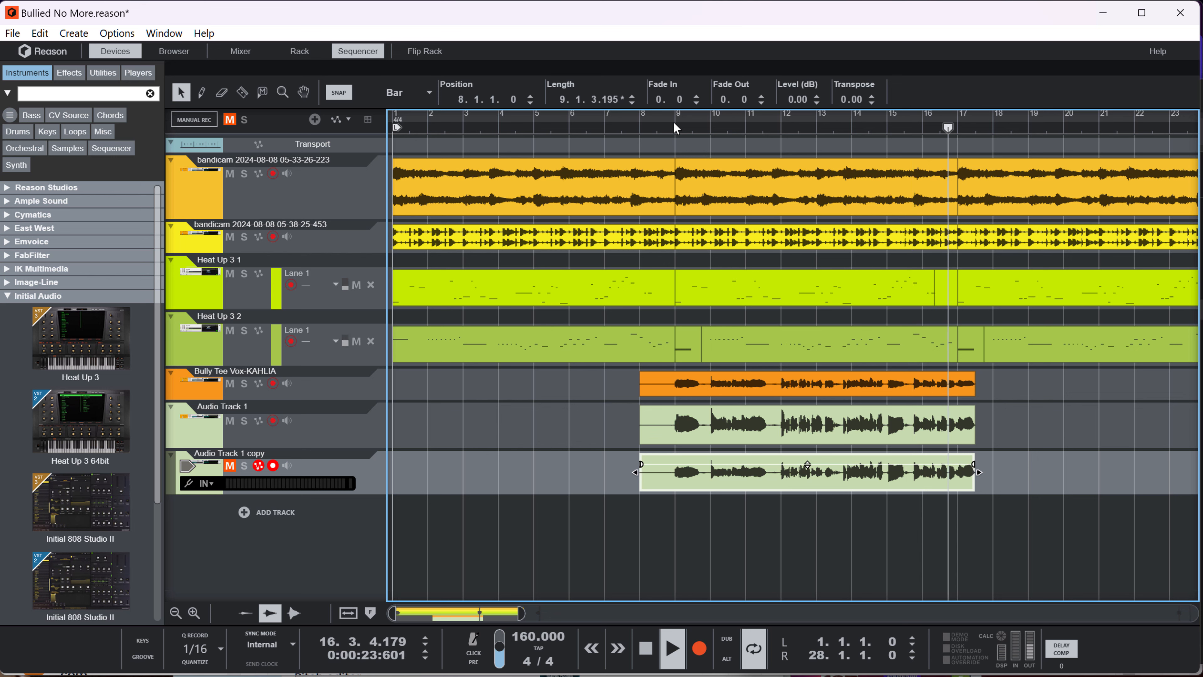
{"action": "key", "text": "space"}
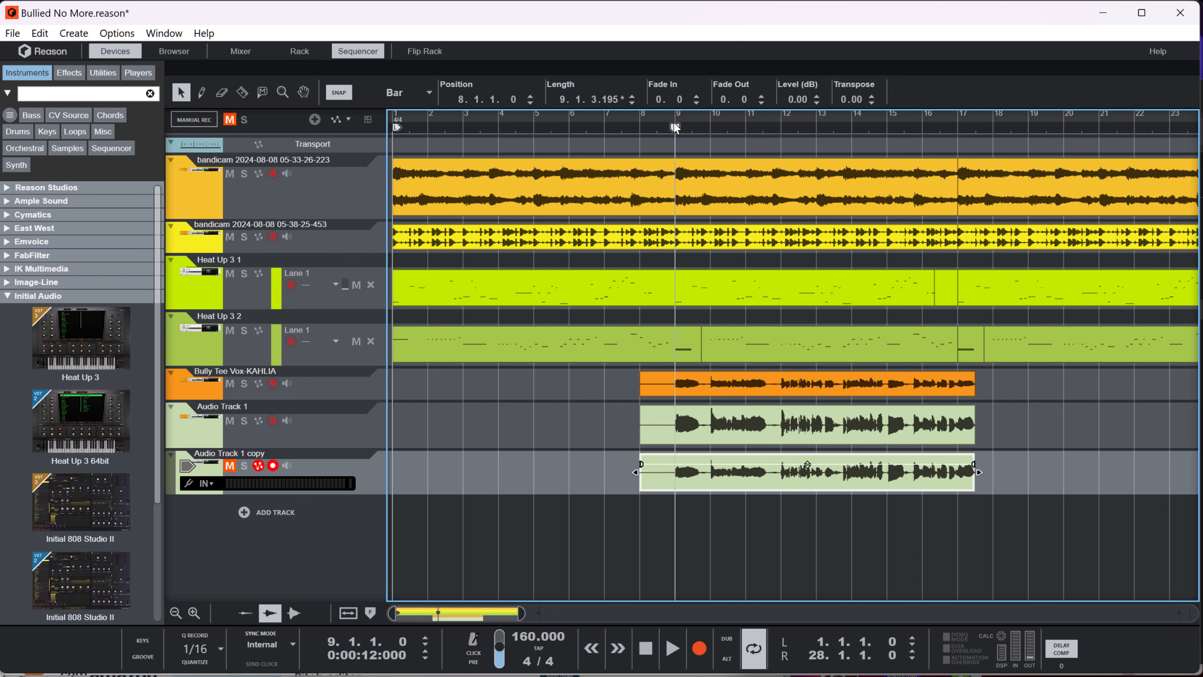